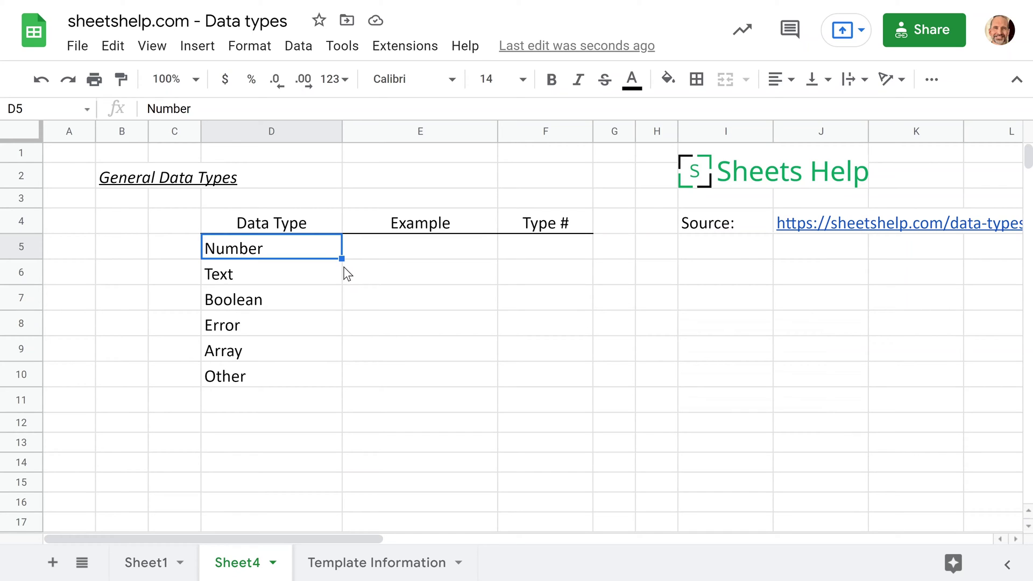
- Select and review the six data type names, picking out Number, Text and Boolean
key("Up")
left_click(293, 243)
left_click_drag(288, 246, 289, 377)
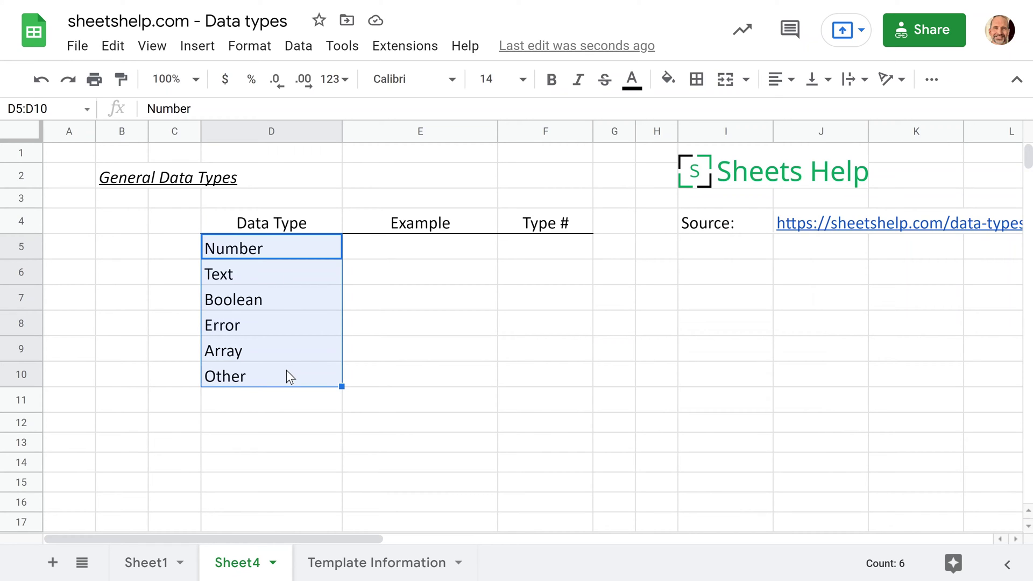
left_click(299, 243)
left_click(295, 274)
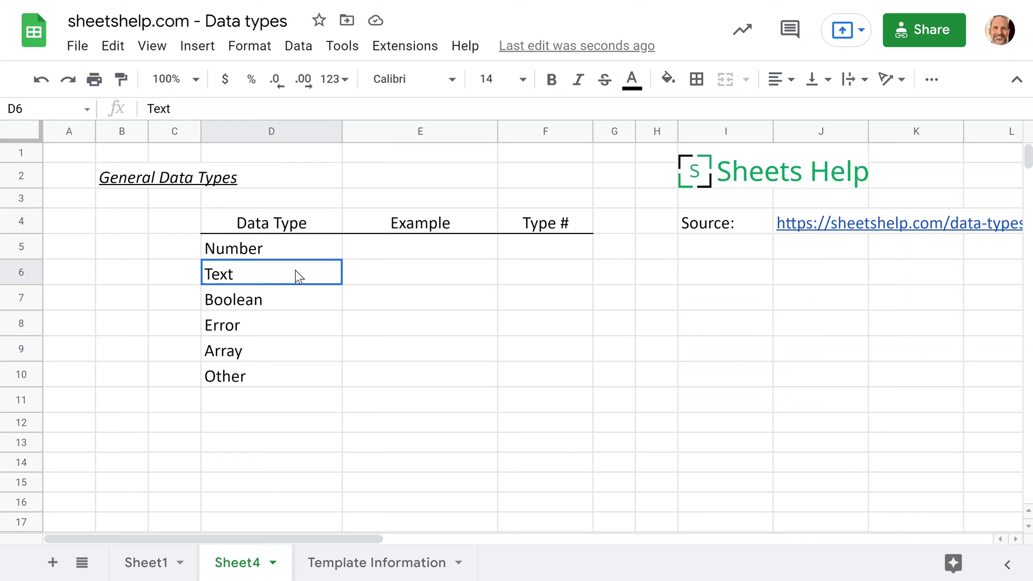
left_click(284, 303)
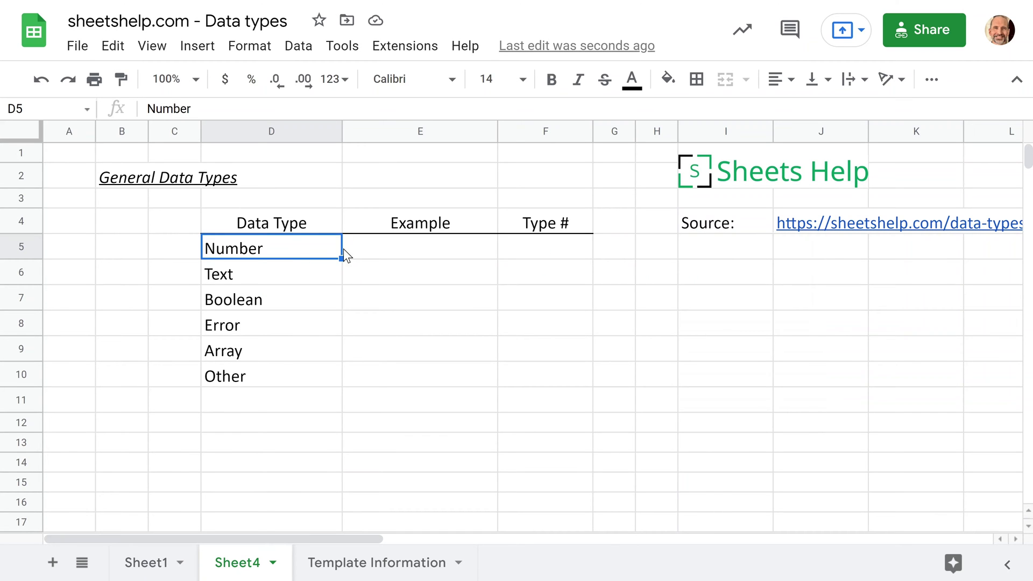
- Enter 25 as the Number example and Box as the Text example, then compare their alignment
left_click(371, 252)
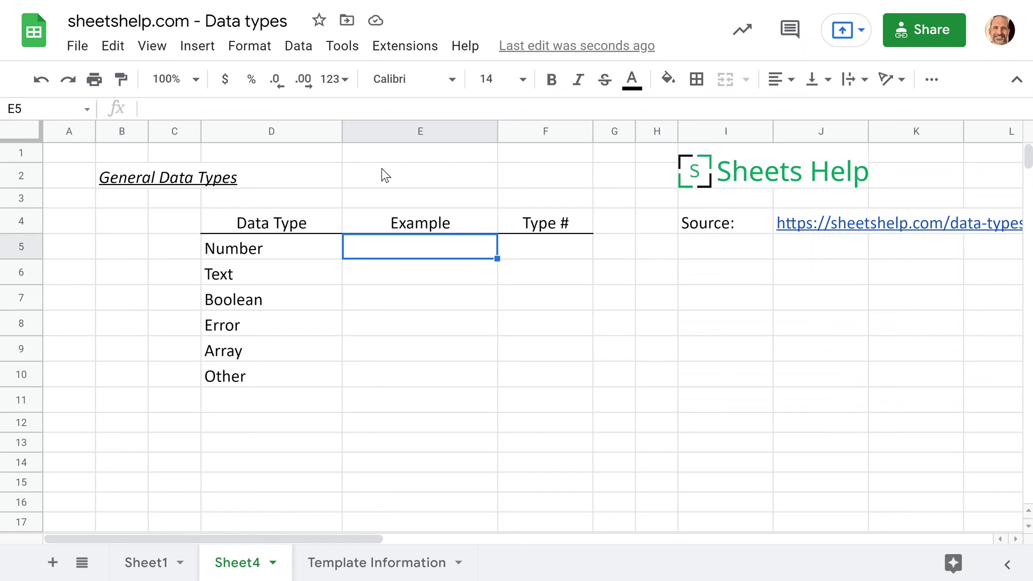
type("25")
key("Return")
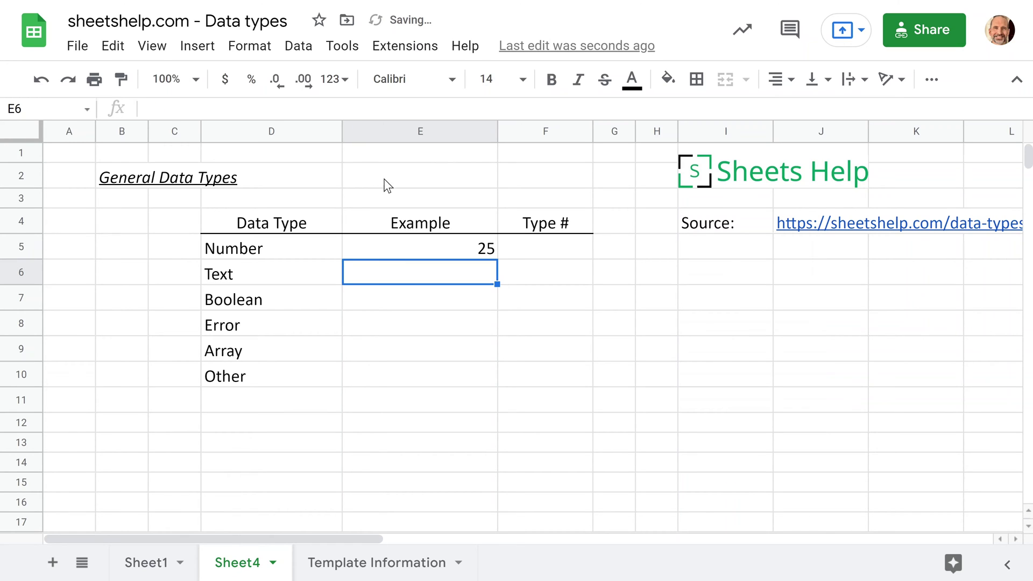
left_click(423, 245)
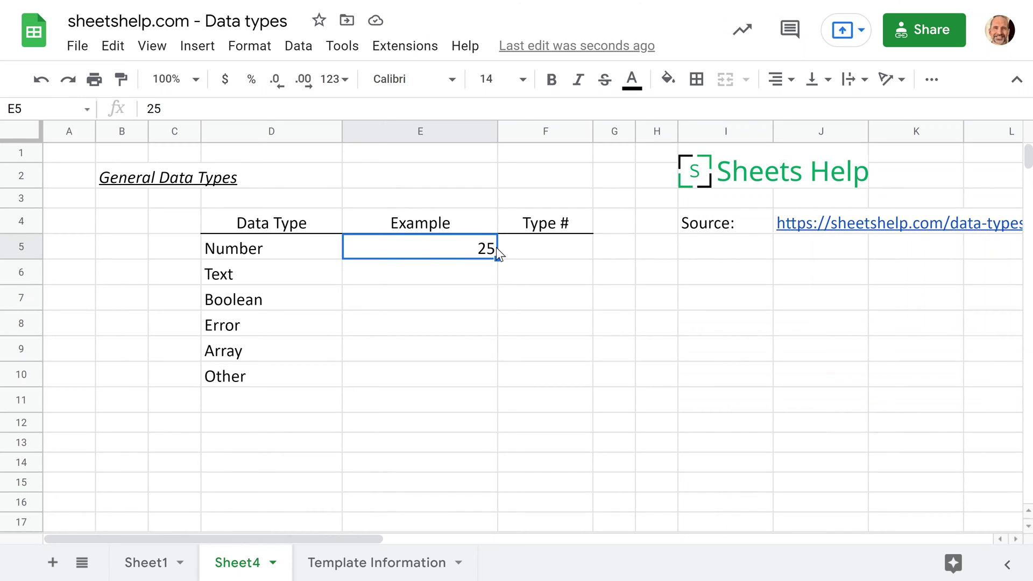
left_click(472, 279)
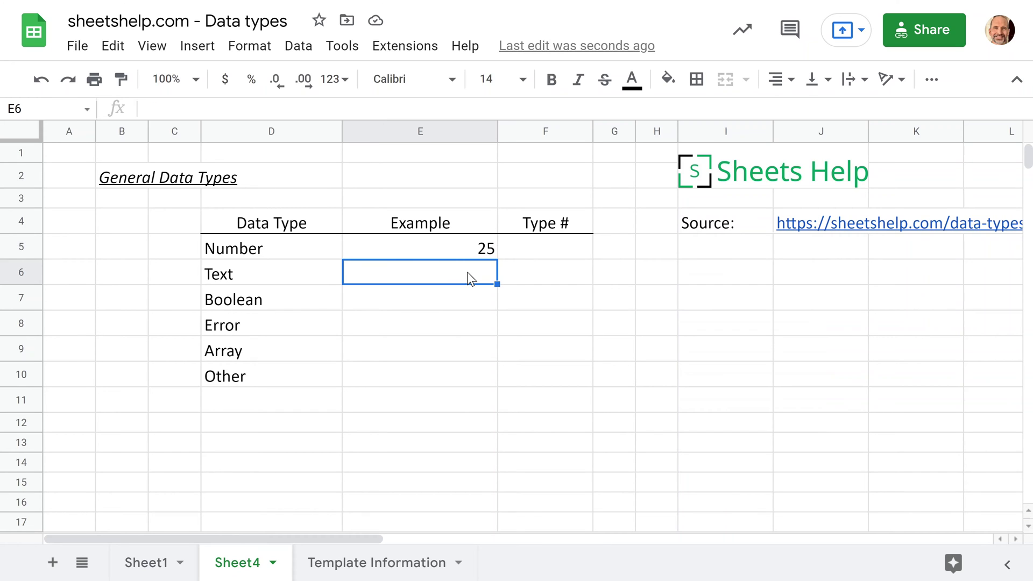
key("Return")
type("Box")
key("Return")
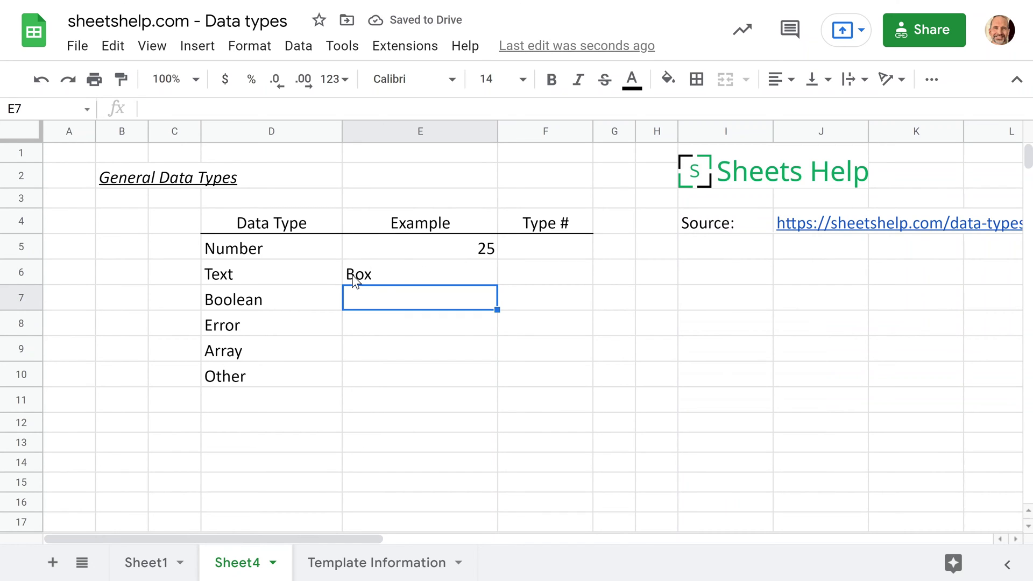
left_click(393, 272)
left_click(416, 253)
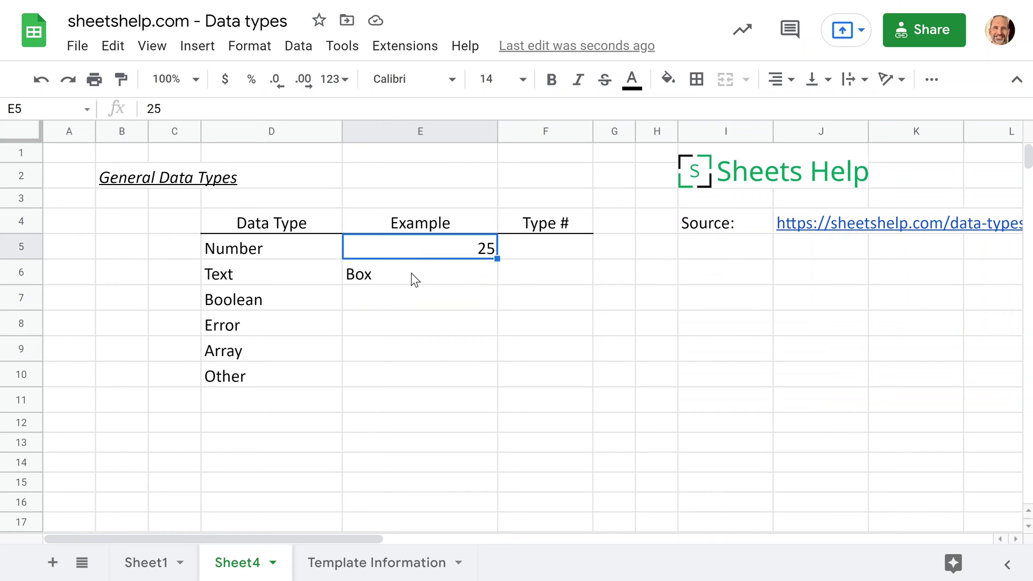
left_click(411, 273)
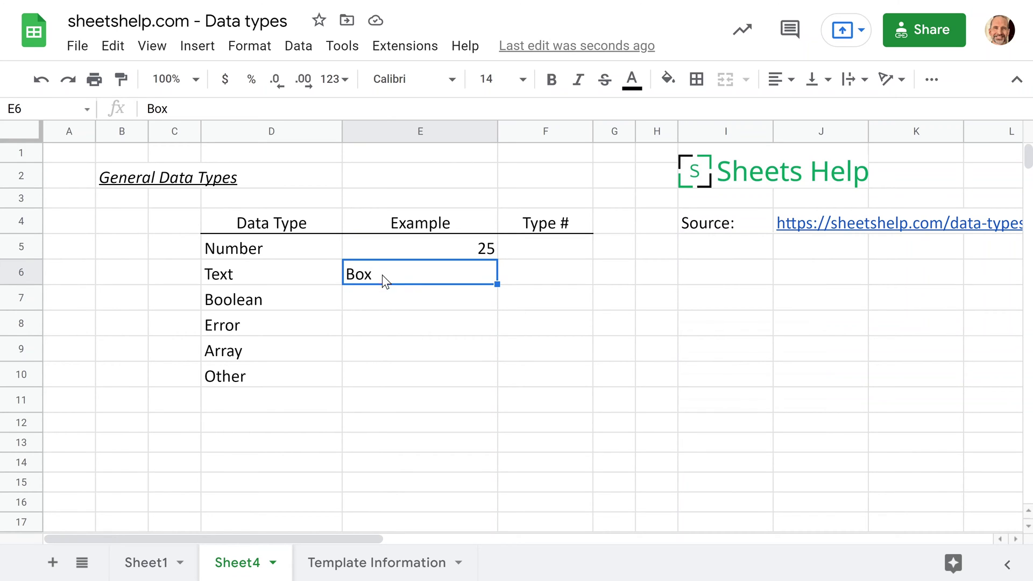
- Enter TRUE as the Boolean example and check its centred value
left_click(388, 304)
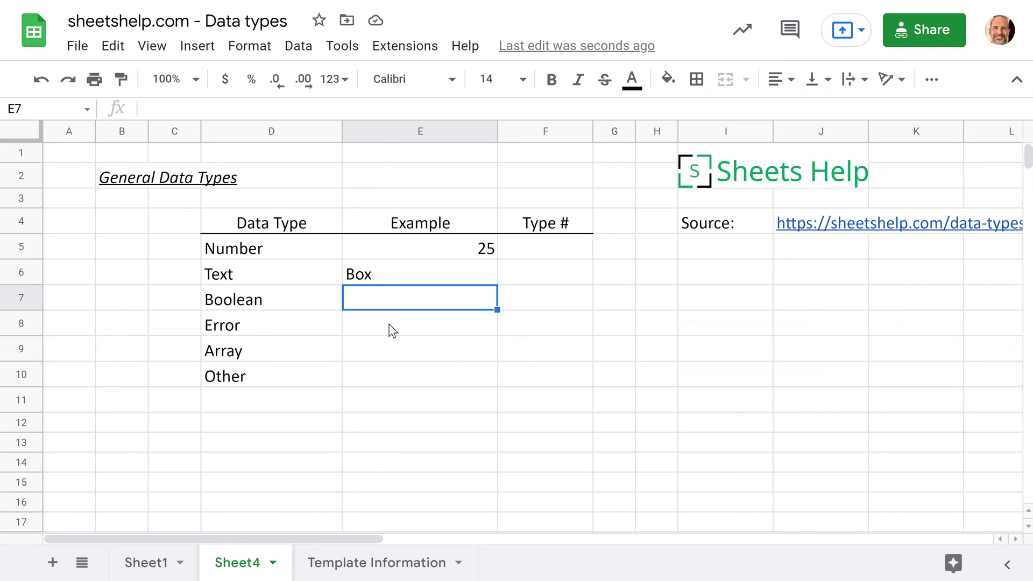
type("TRU")
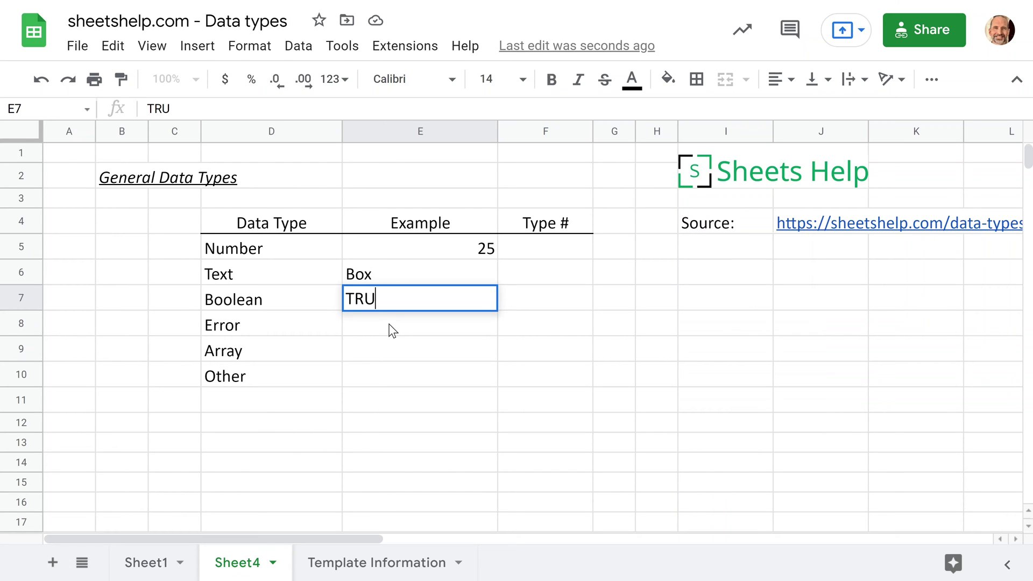
type("E")
key("Return")
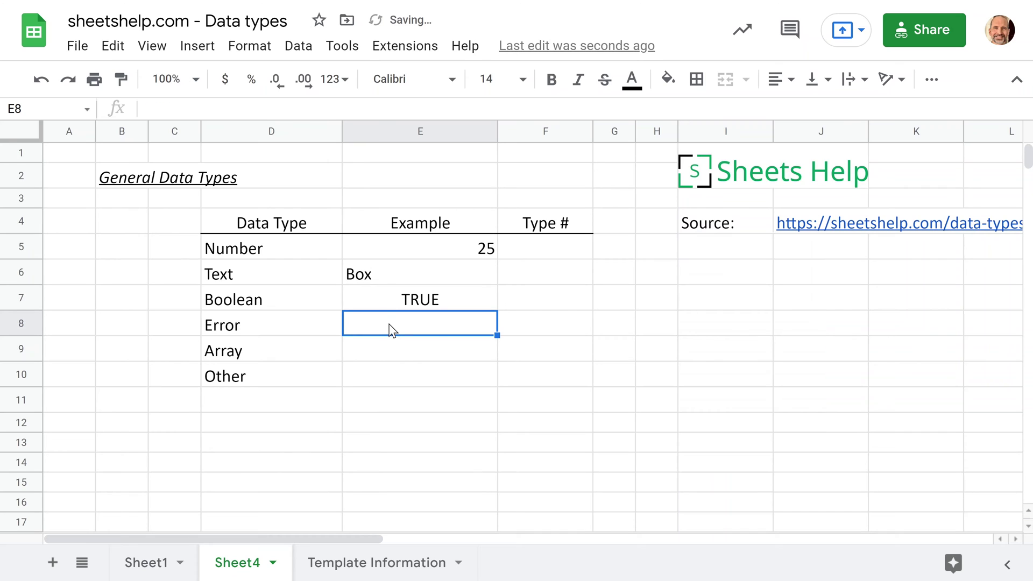
left_click(385, 300)
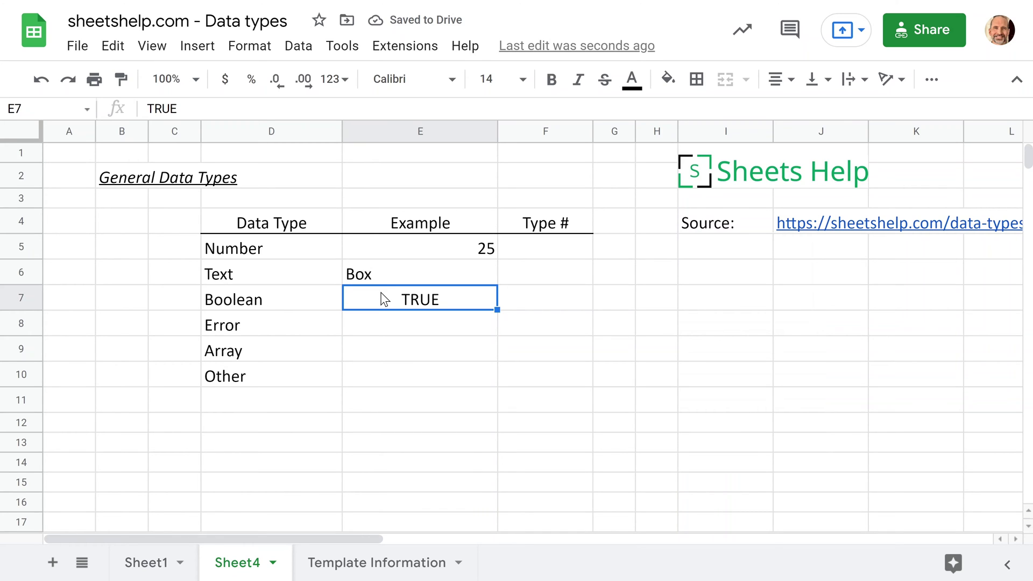
- Enter =3/0 as the Error example and view the #DIV/0! error details
left_click(468, 323)
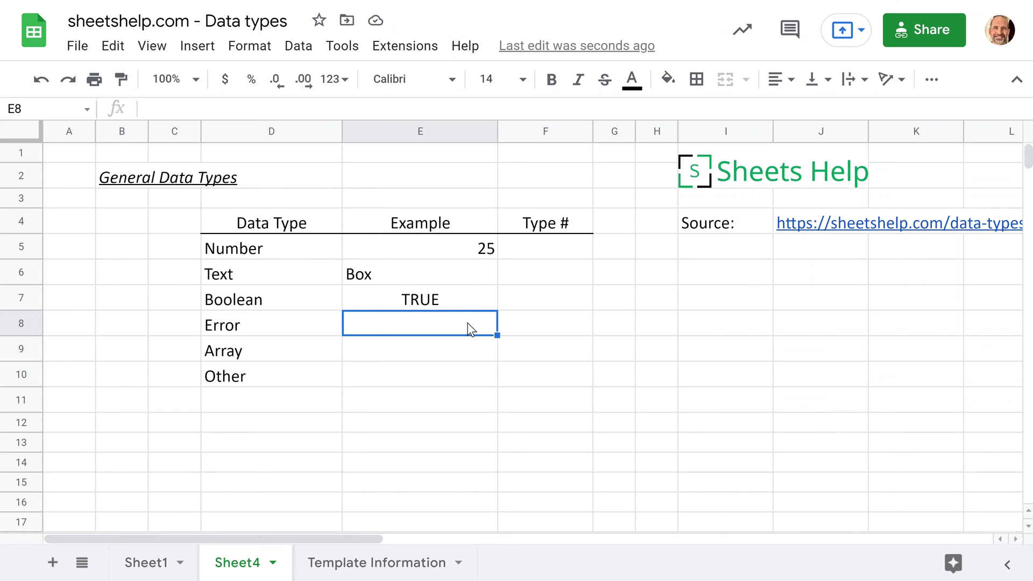
type("=")
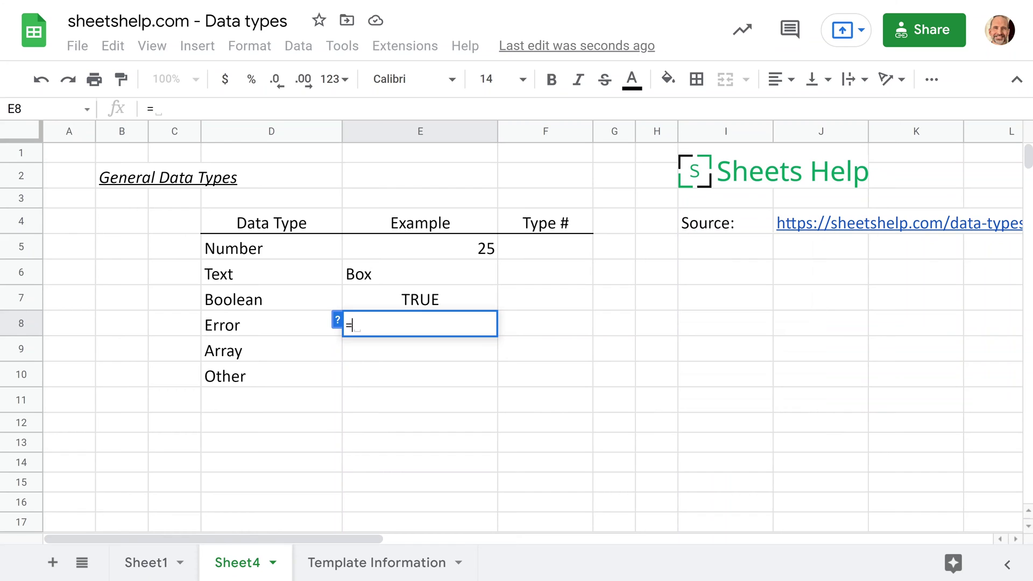
type("3/0")
key("Return")
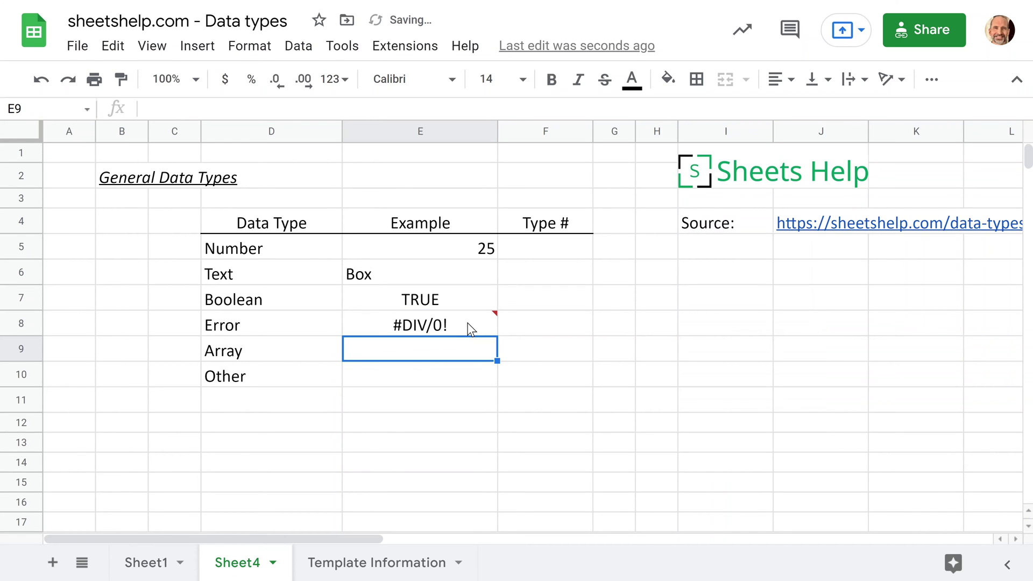
left_click(470, 327)
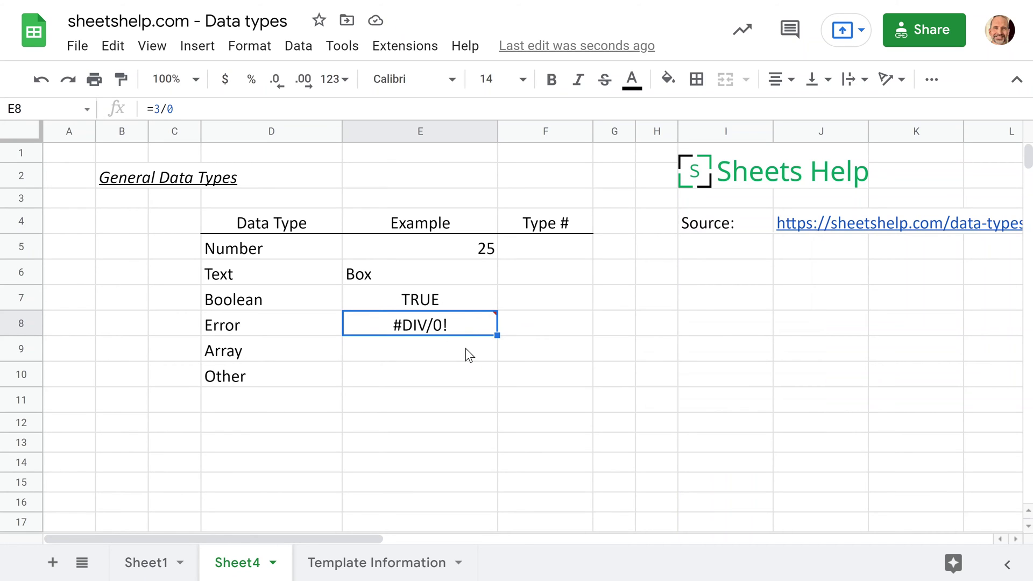
left_click(466, 347)
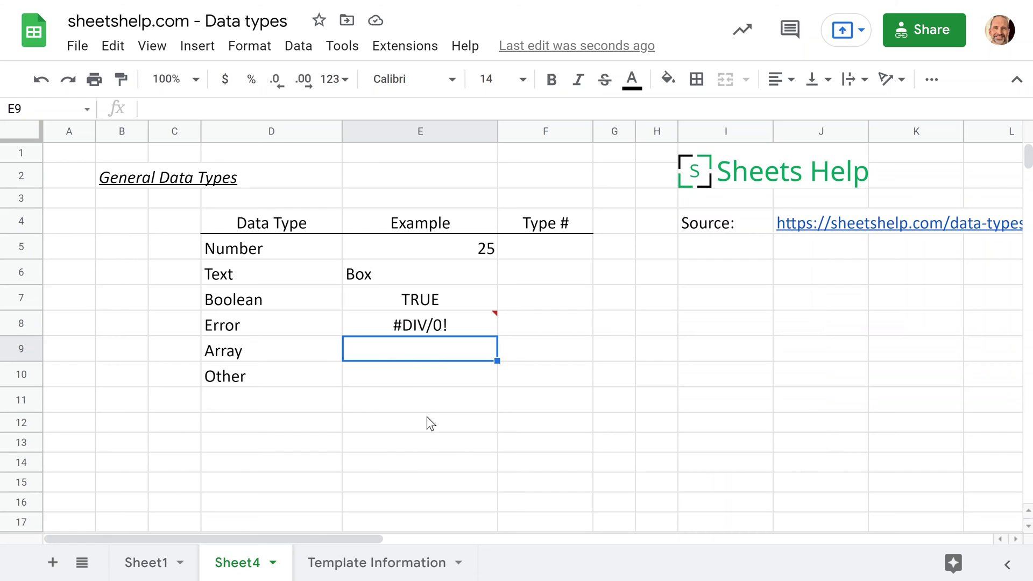
- Enter =TYPE({2,4}) in the Array example cell, returning 64, and skip the autofill suggestion
type("=")
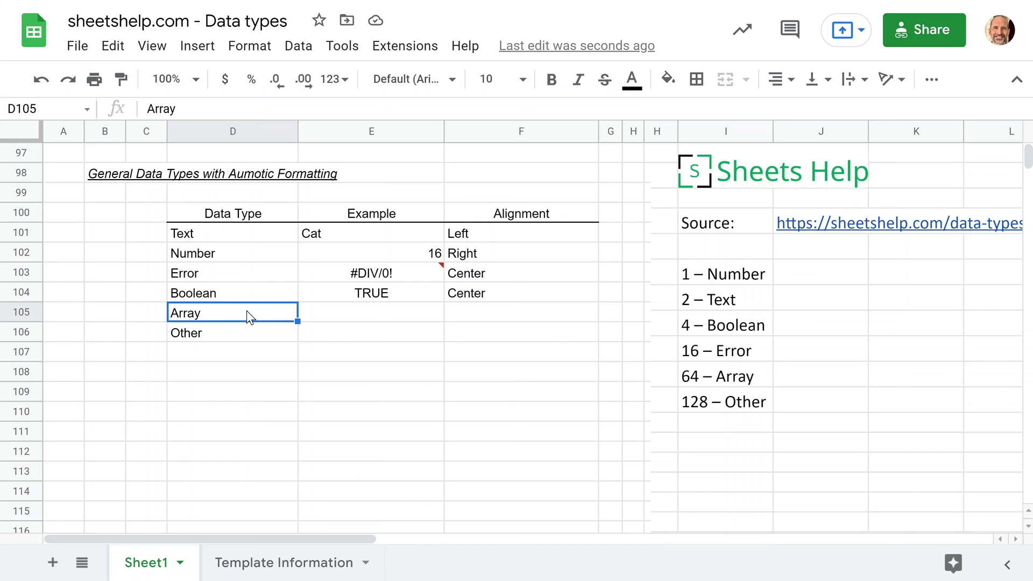
left_click(337, 311)
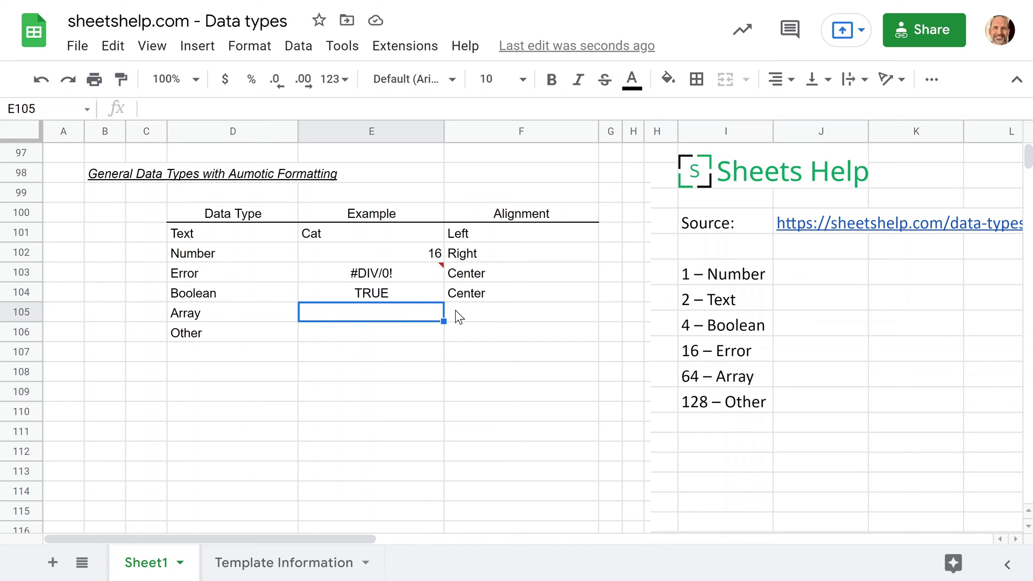
type("=TYP")
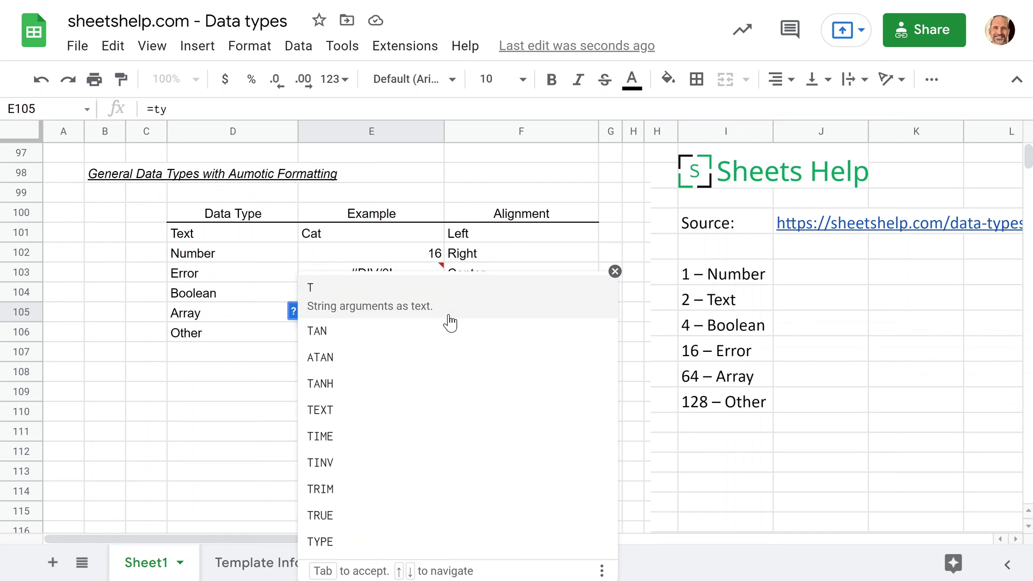
type("E")
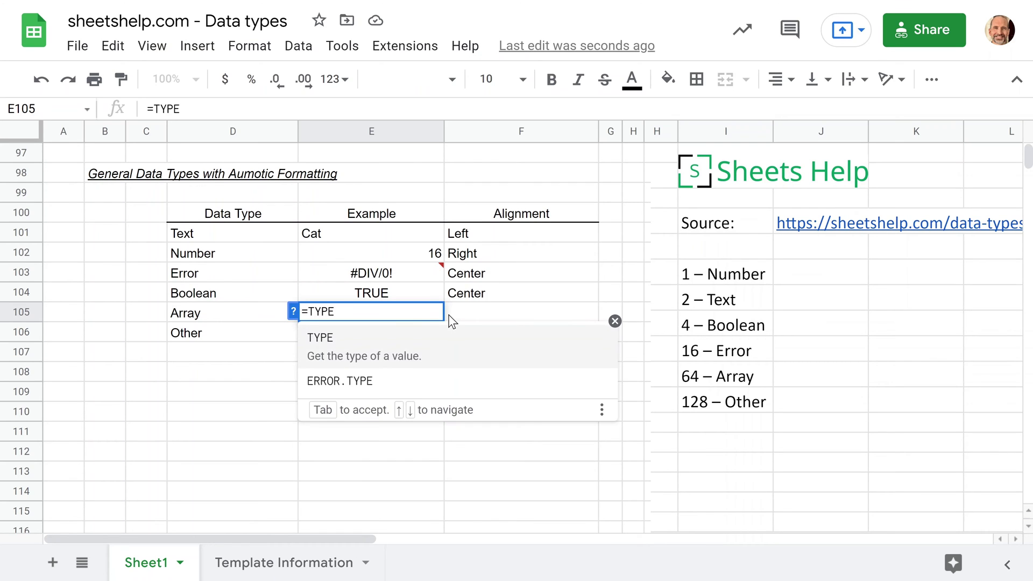
type("(")
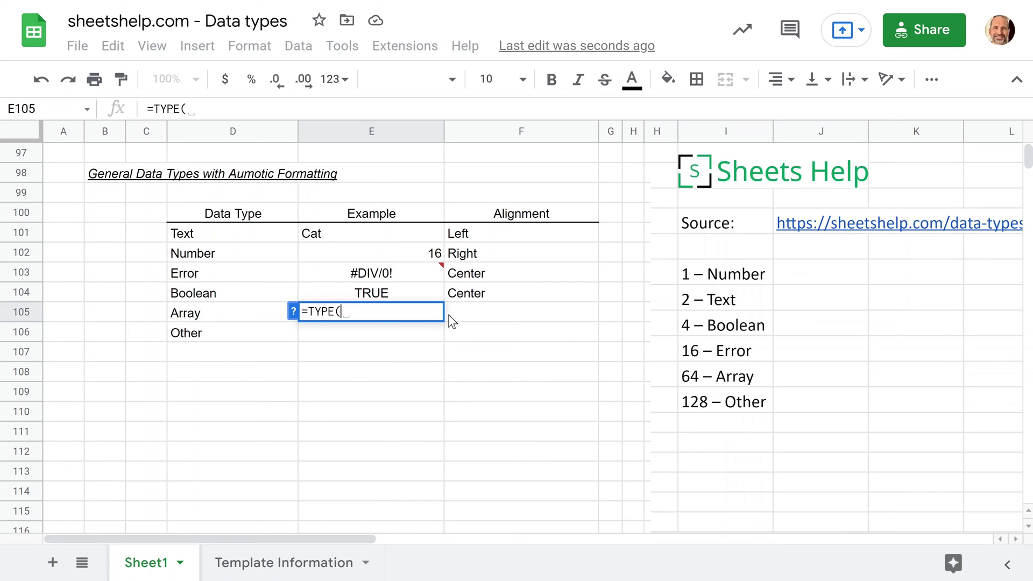
type("{2,4")
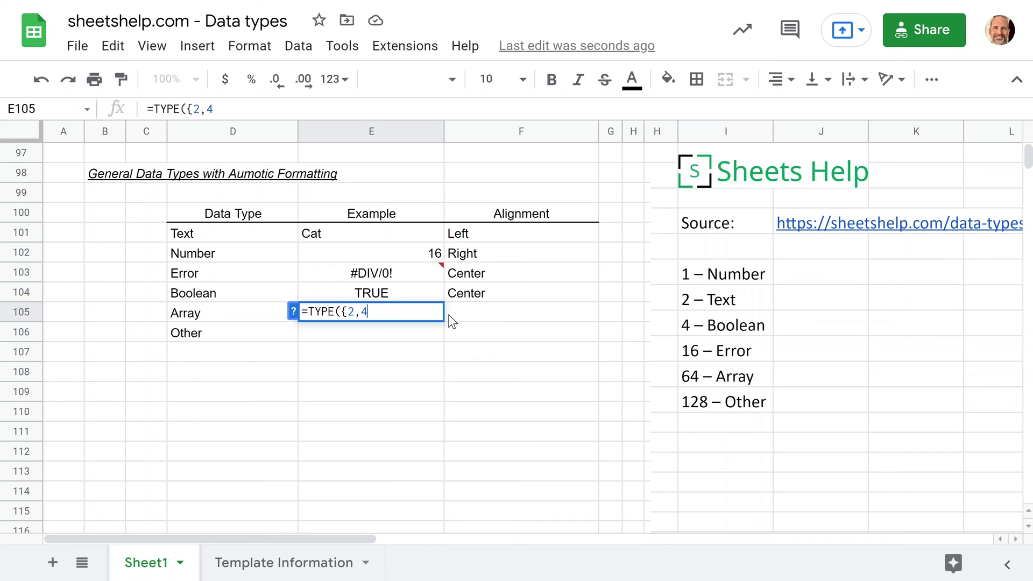
type("})")
key("Return")
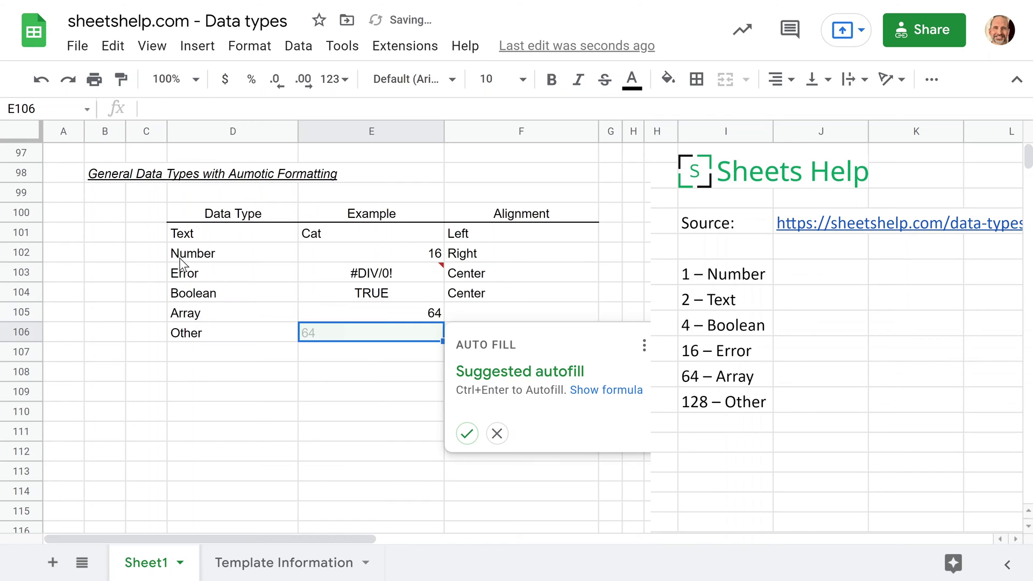
left_click(432, 316)
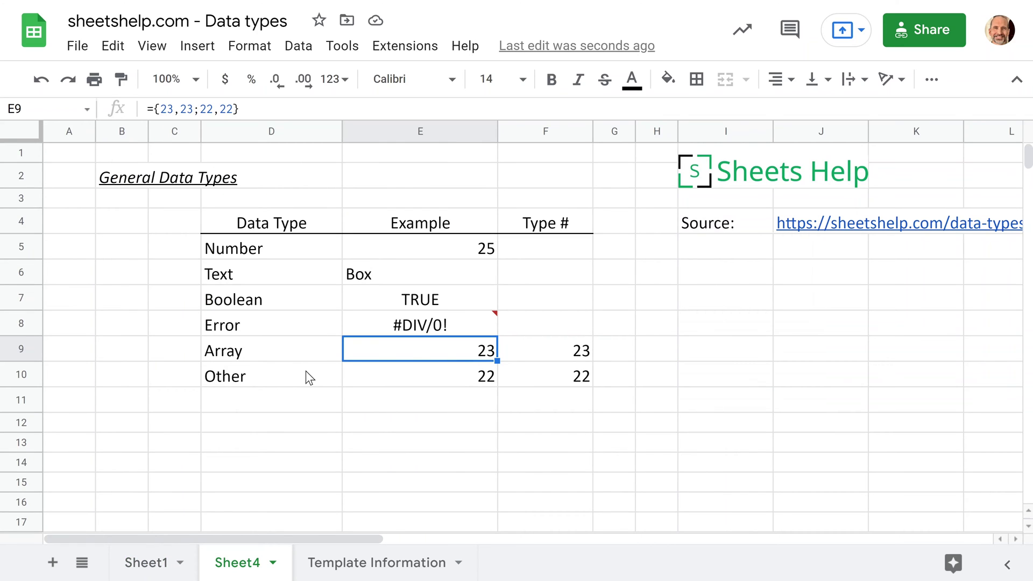
- Shift the Other label from D10 into D11 and cancel the stray =s entry in E11
left_click(306, 372)
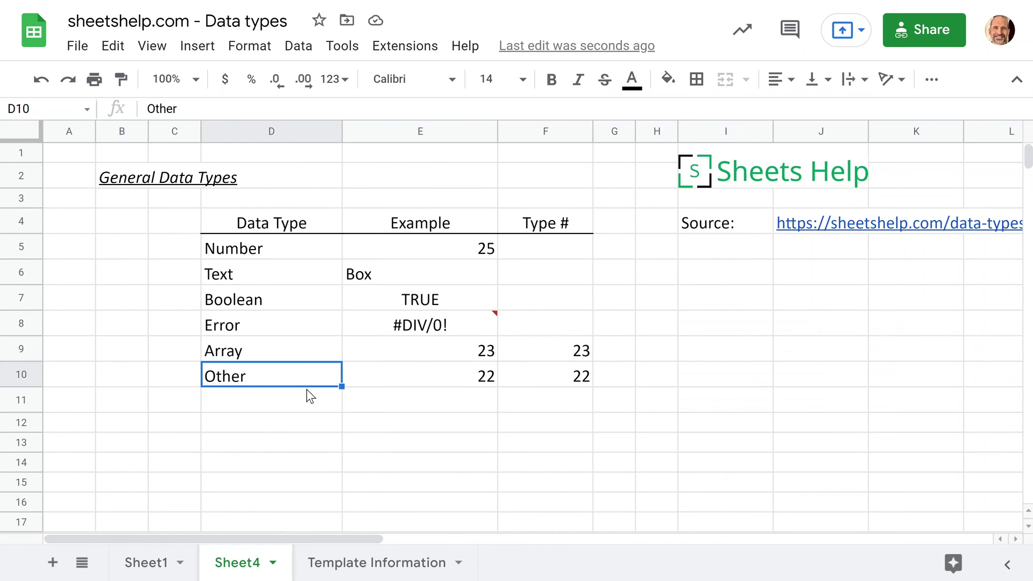
key("ctrl+c")
left_click(310, 395)
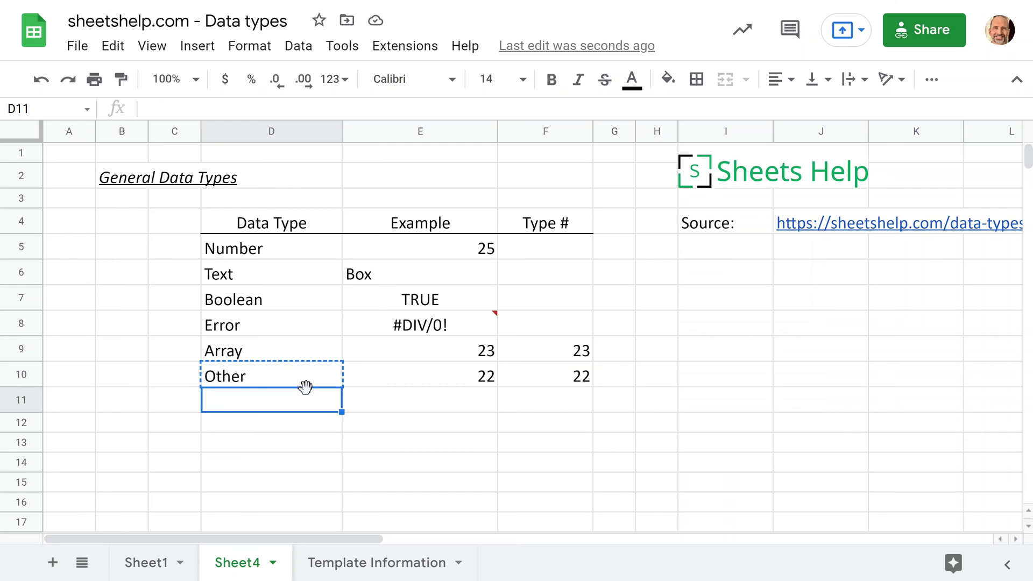
key("ctrl+v")
key("Tab")
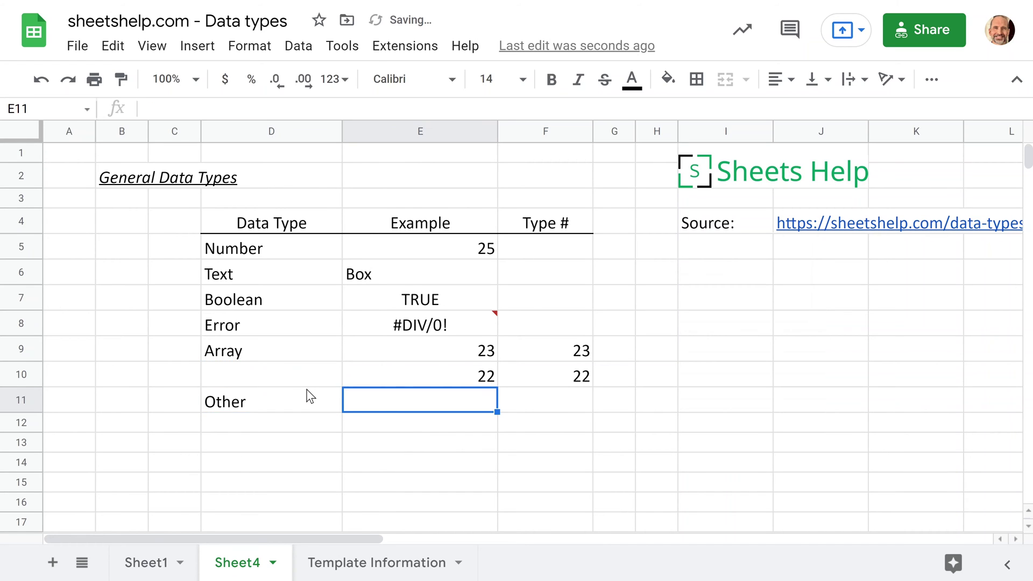
type("=s")
key("Escape")
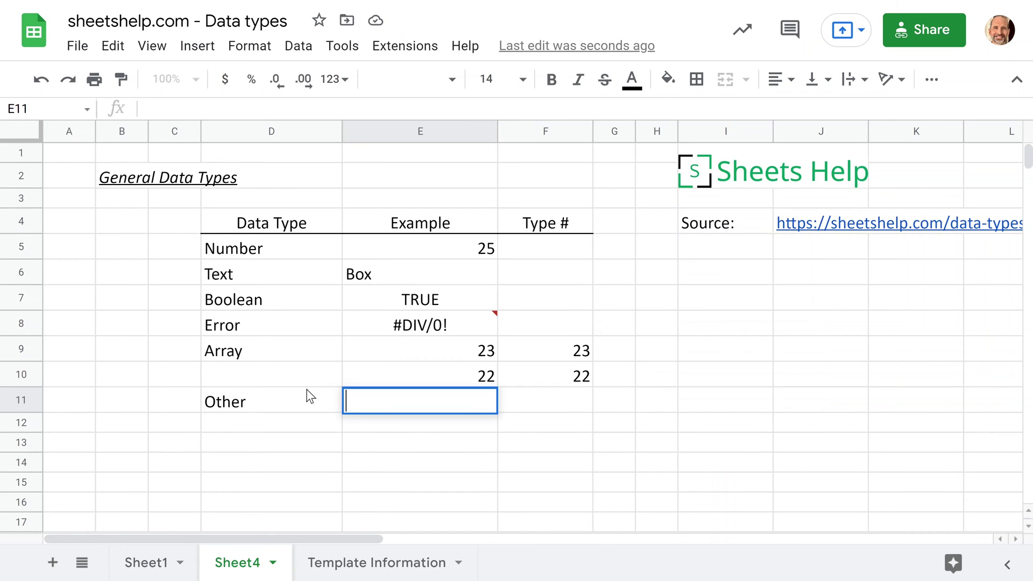
- Insert the green triangle favicon from Drive's Sheets Help > whole site folder into cell E11
left_click(200, 46)
mouse_move(249, 286)
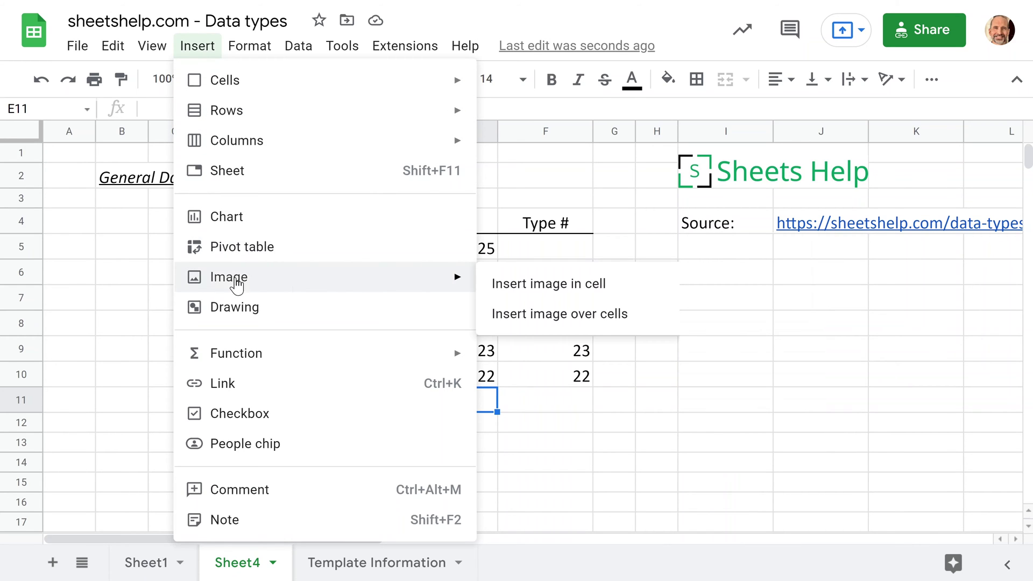
left_click(522, 286)
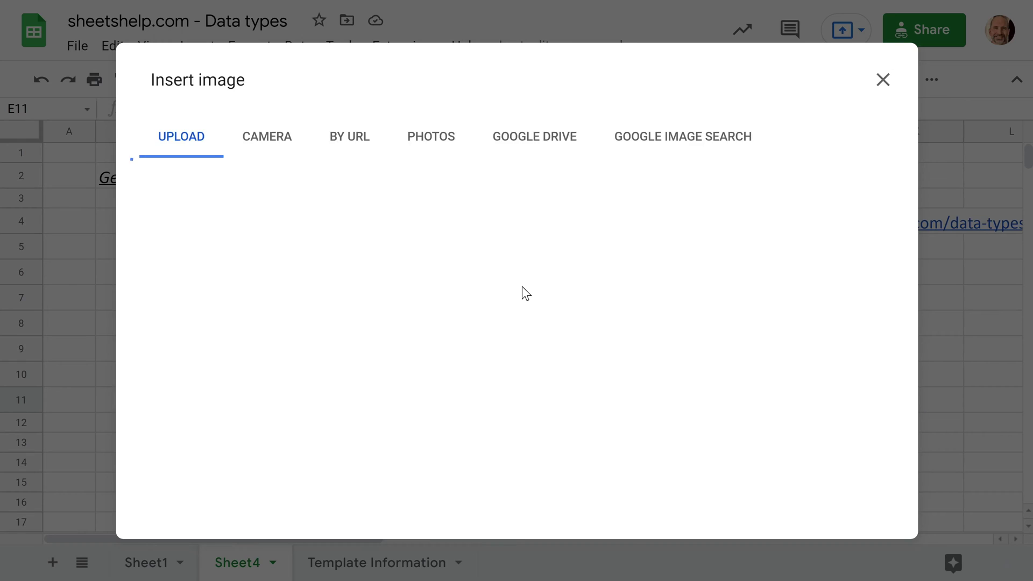
left_click(576, 146)
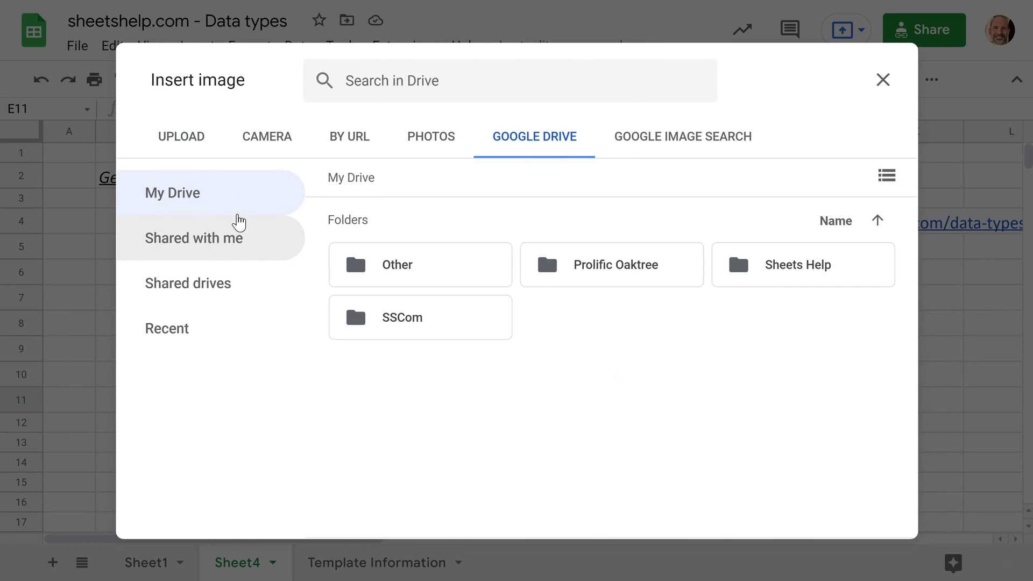
left_click(754, 283)
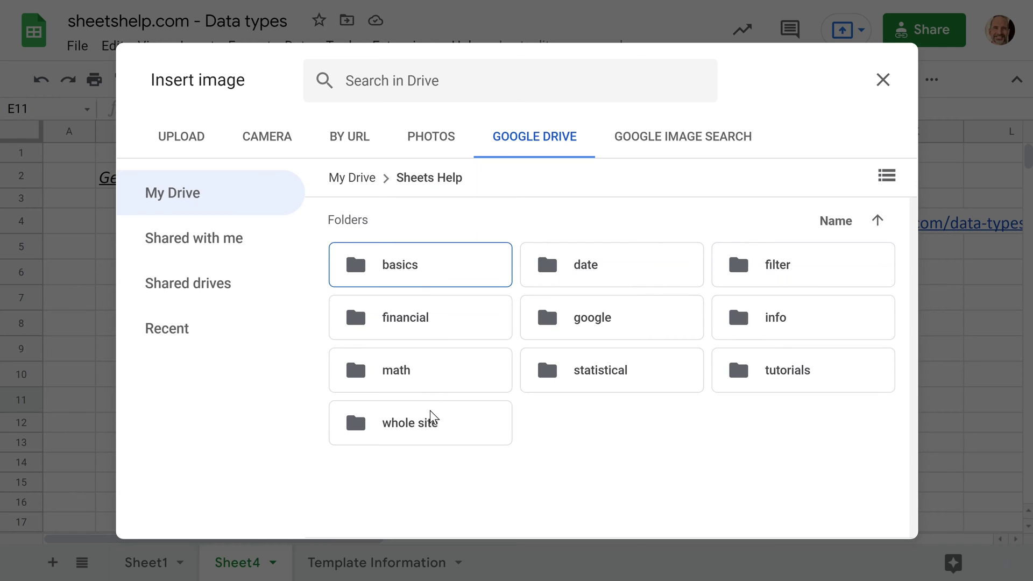
left_click(432, 421)
double_click(432, 420)
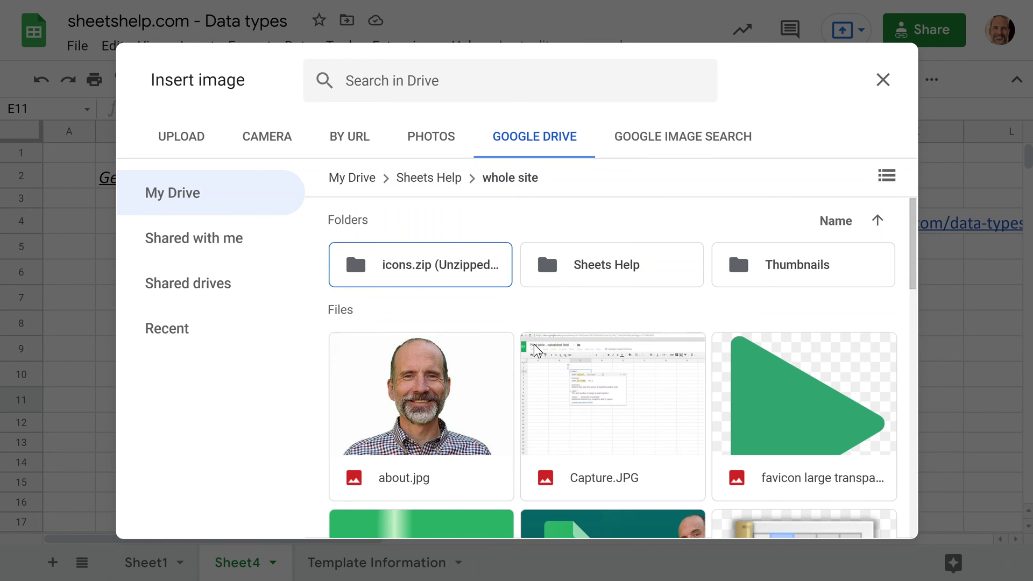
scroll(534, 344, "down", 3)
scroll(539, 350, "down", 3)
scroll(784, 270, "up", 3)
left_click(791, 315)
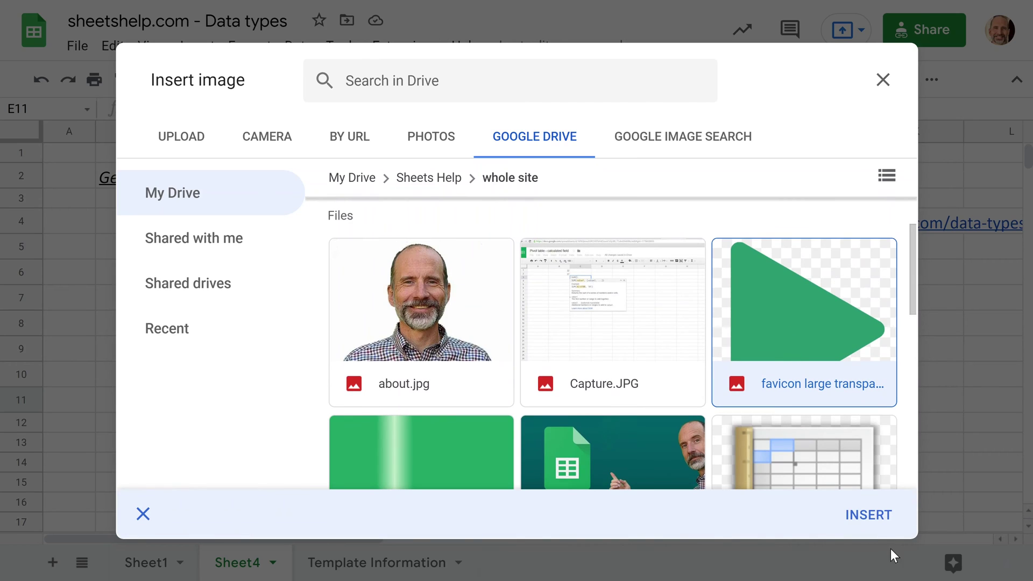
left_click(869, 515)
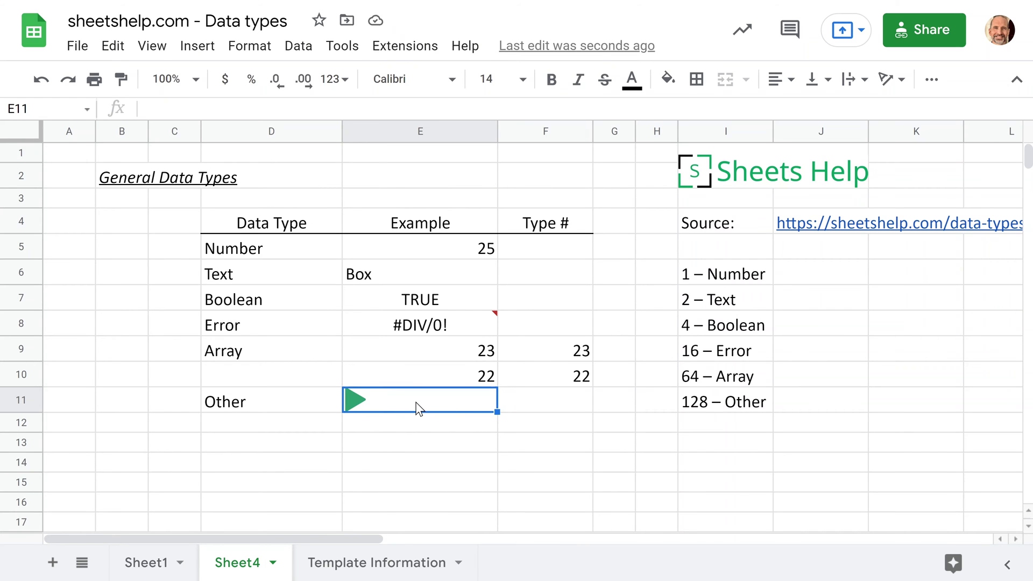
- Select the examples E5:E11 and set their horizontal alignment to Center
left_click(459, 257)
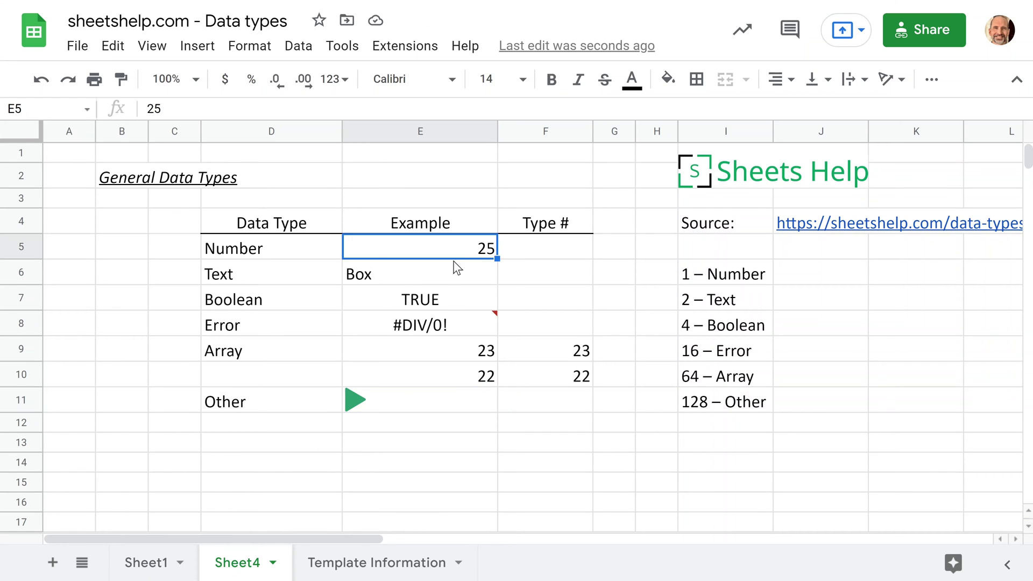
left_click(453, 277)
left_click(453, 304)
left_click(455, 352)
left_click_drag(457, 254, 455, 400)
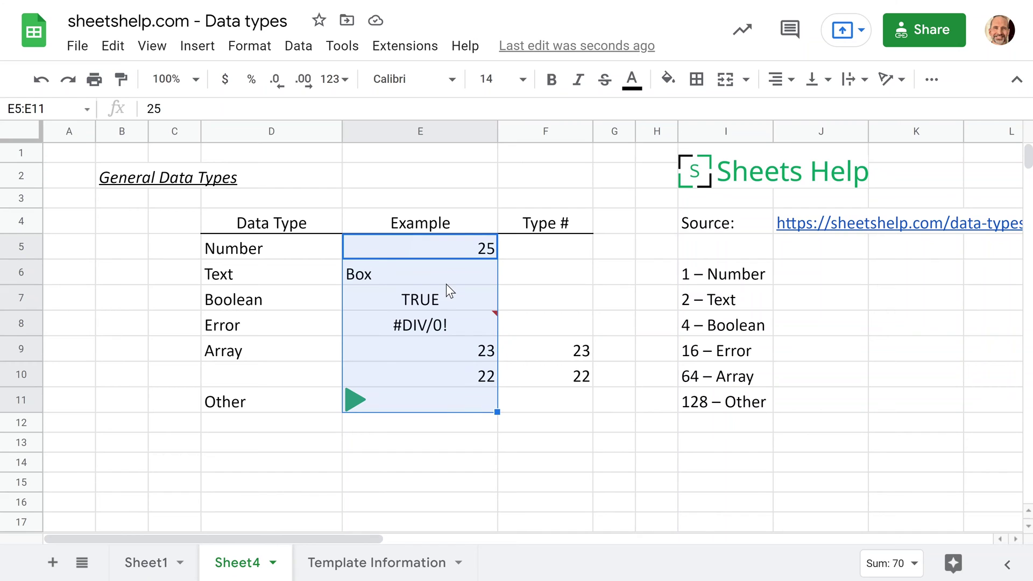
left_click(775, 82)
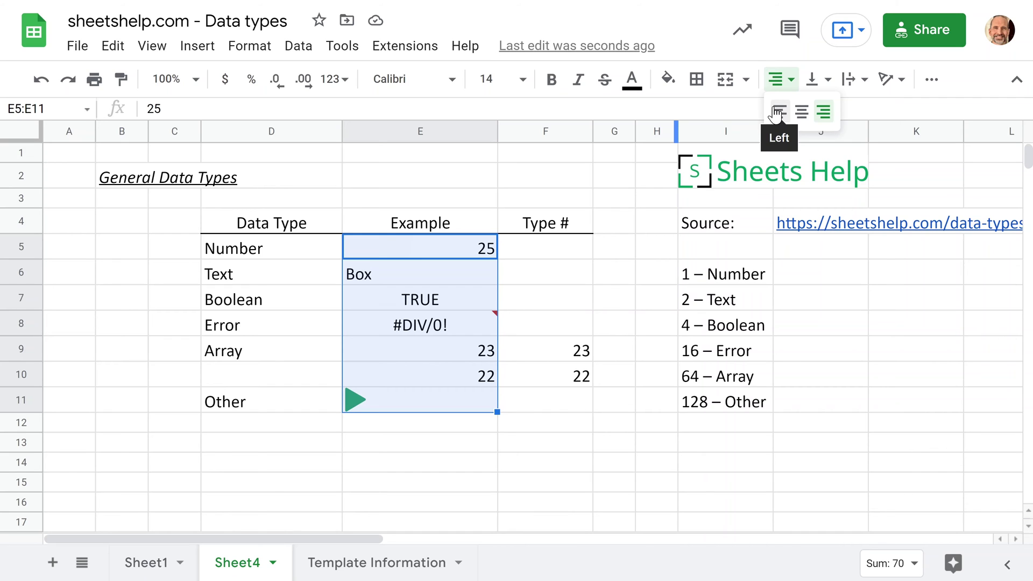
left_click(800, 115)
left_click_drag(476, 253, 468, 396)
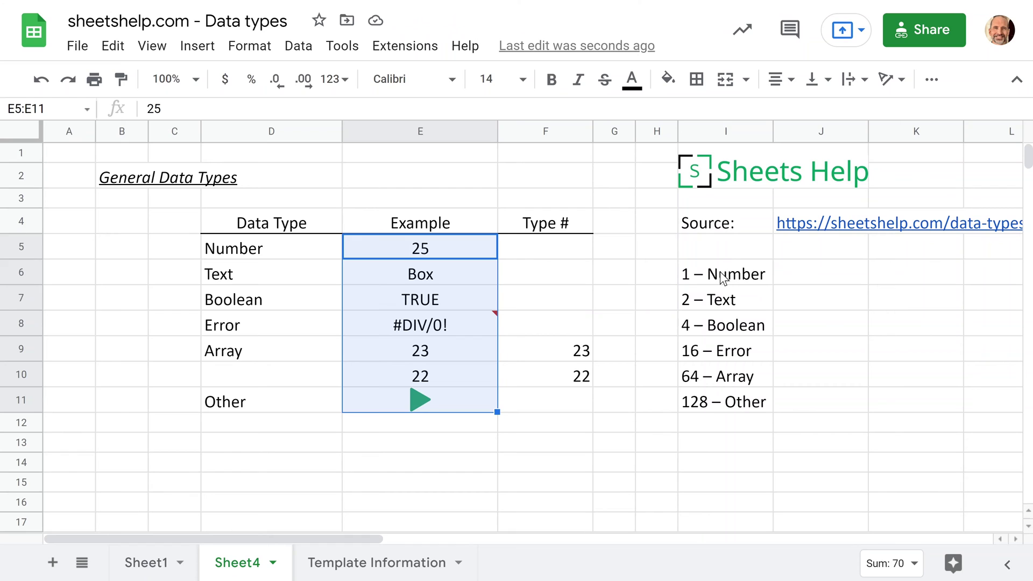
- Select the type-code legend entries from 1 – Number through 128 – Other to move them
mouse_move(722, 278)
left_mouse_down()
mouse_move(727, 334)
mouse_move(719, 281)
left_mouse_up()
left_click(706, 303)
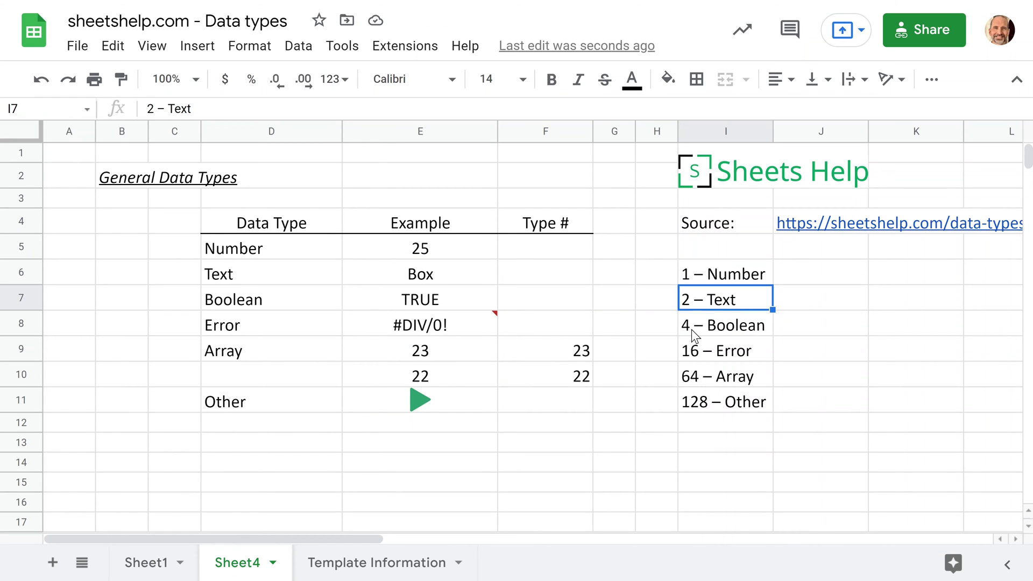
left_click(693, 327)
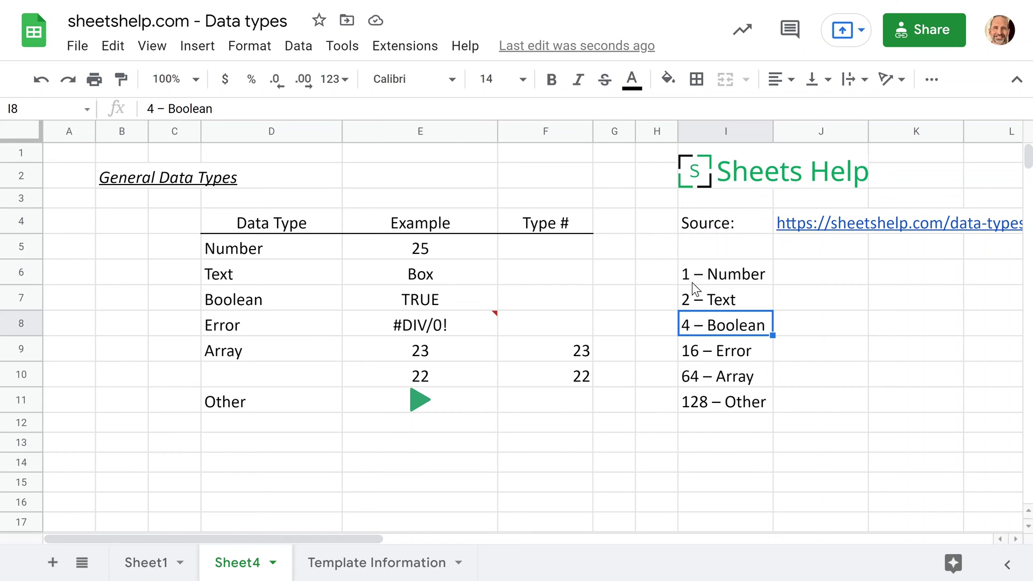
left_click_drag(708, 282, 787, 405)
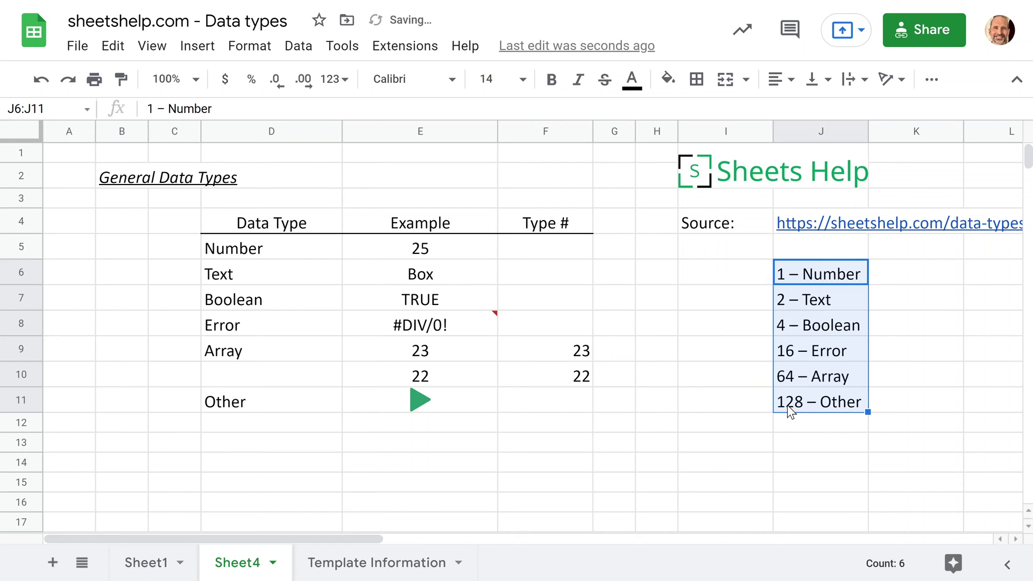
- Drop the legend into column J and enter =TYPE(E5) in G5
left_click(564, 278)
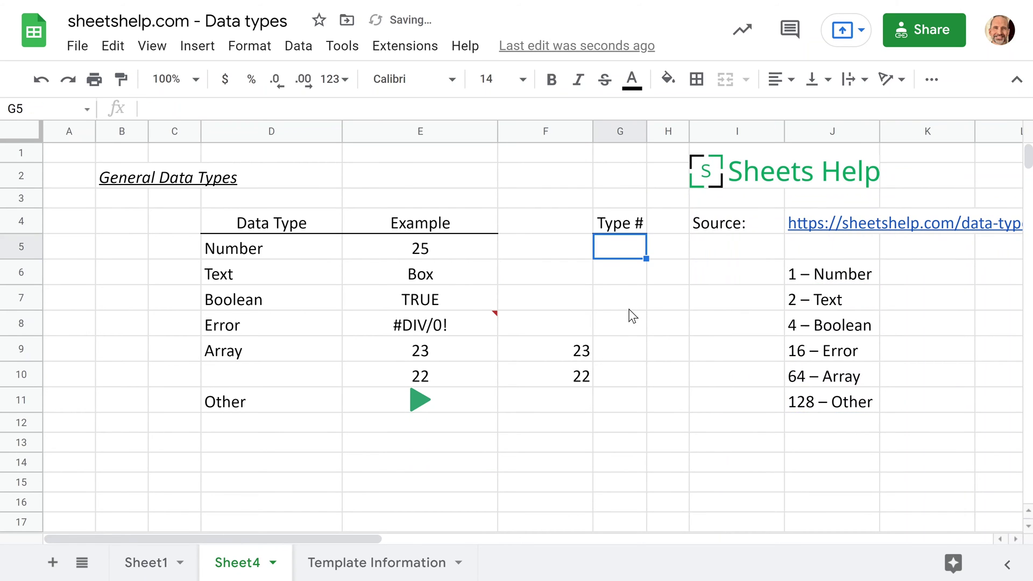
type("=typ")
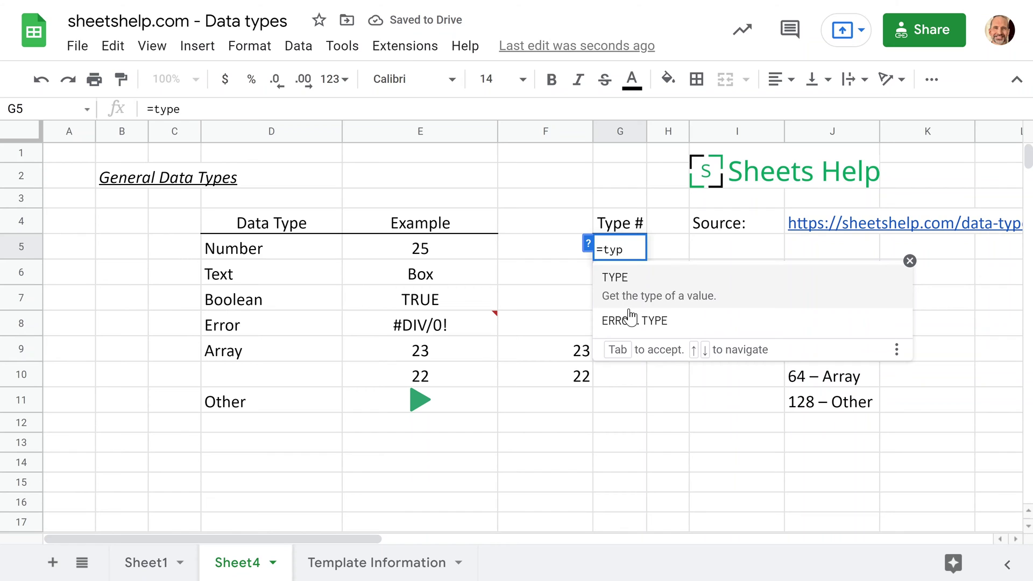
key("BackSpace")
key("BackSpace")
key("BackSpace")
type("TYPE")
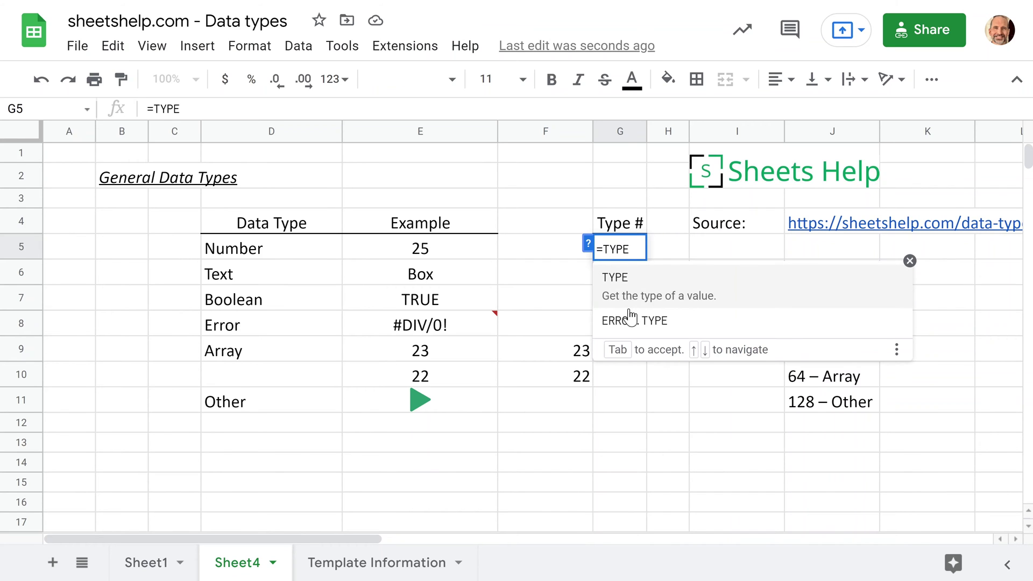
type("(")
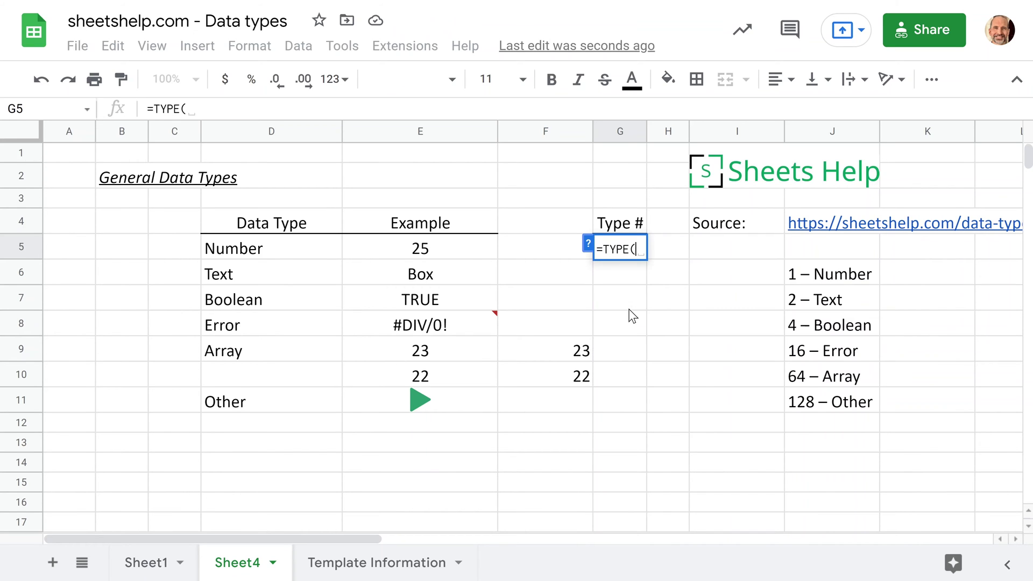
left_click(441, 246)
type(")")
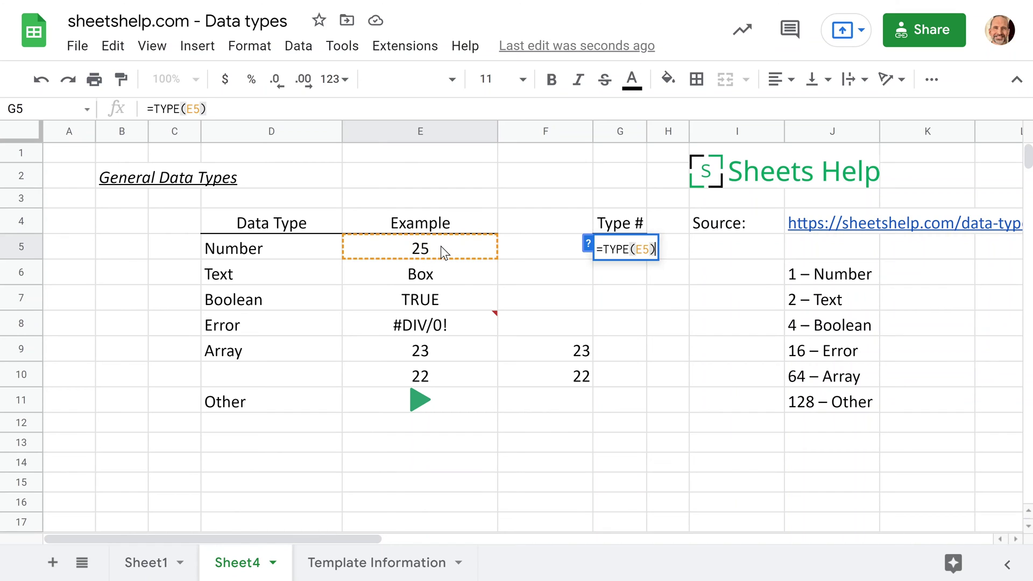
key("Return")
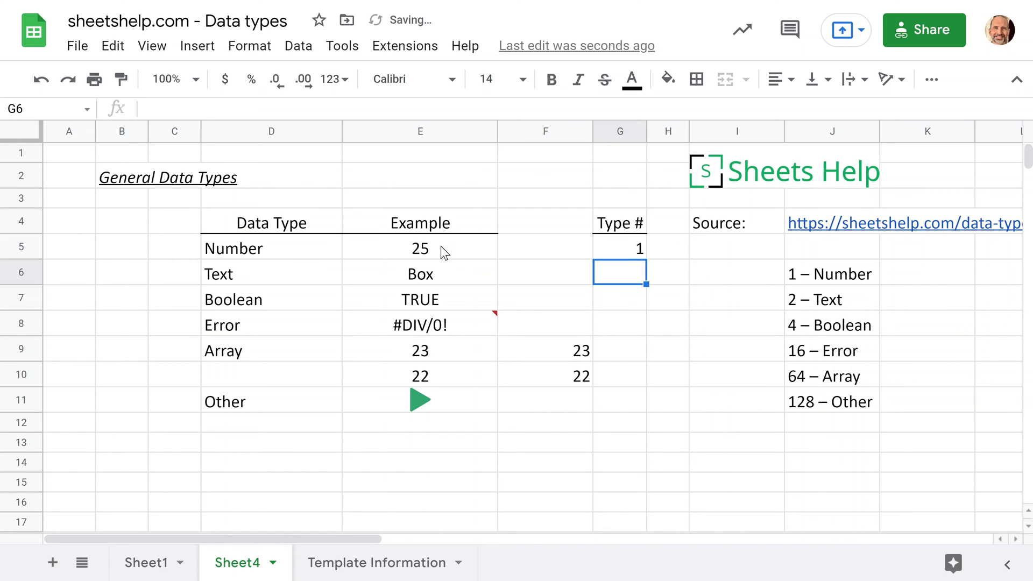
- Fill the TYPE formula down to G11 and check the results, including the E9 array's codes
left_click(643, 254)
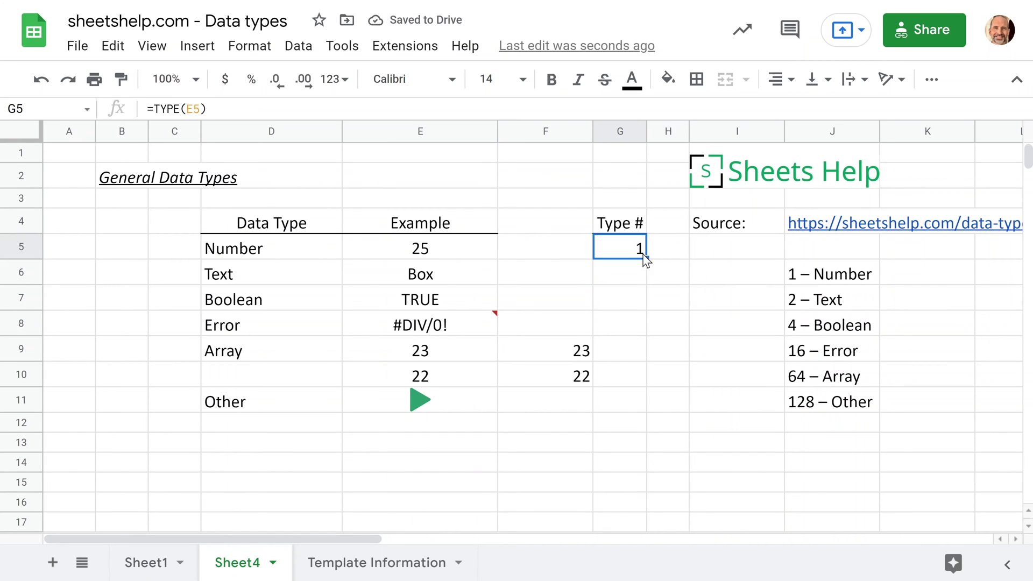
left_click_drag(647, 259, 662, 402)
left_click(623, 280)
left_click(619, 301)
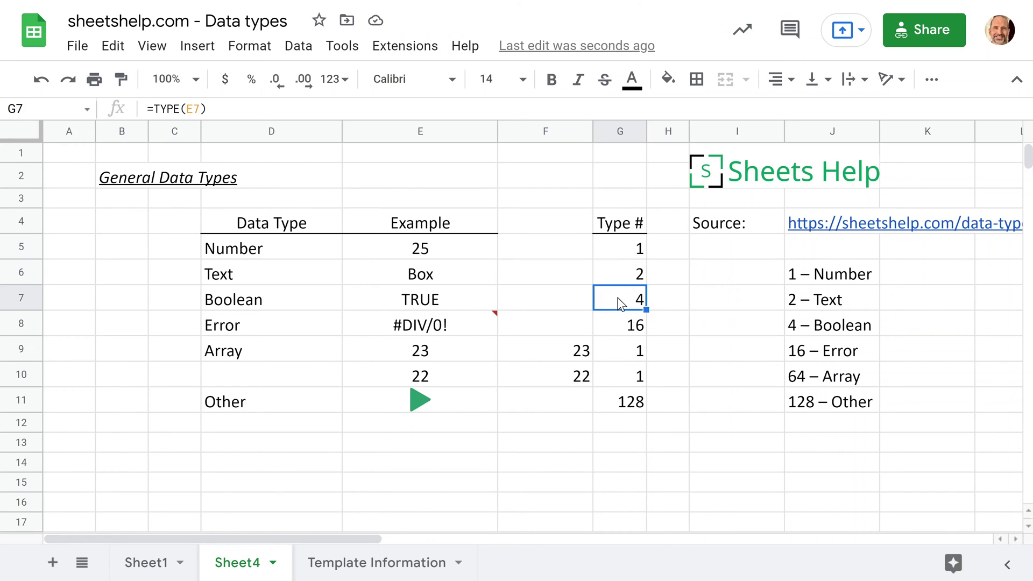
key("Down")
key("Down")
key("Left")
key("Left")
left_click(611, 356)
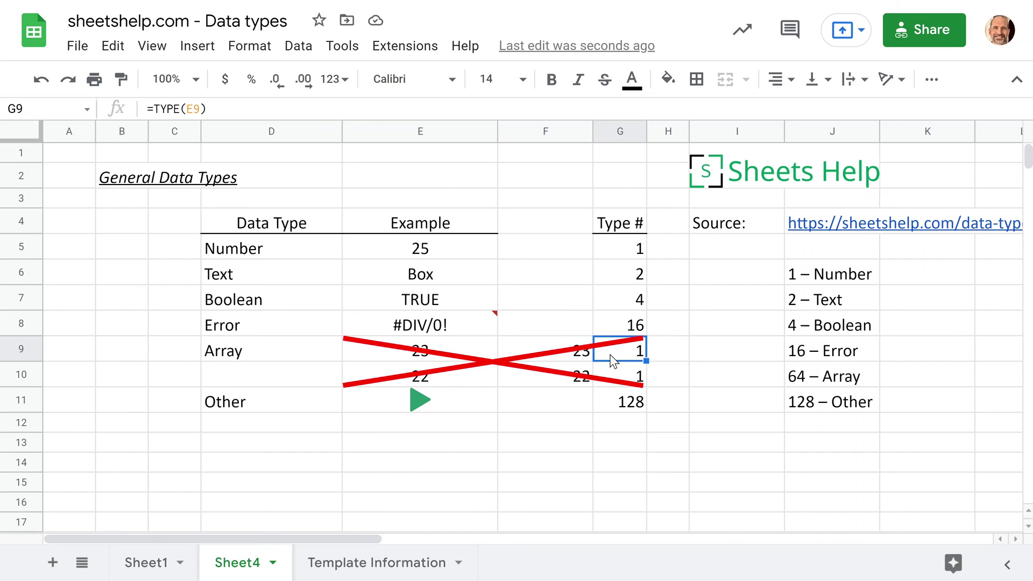
double_click(458, 360)
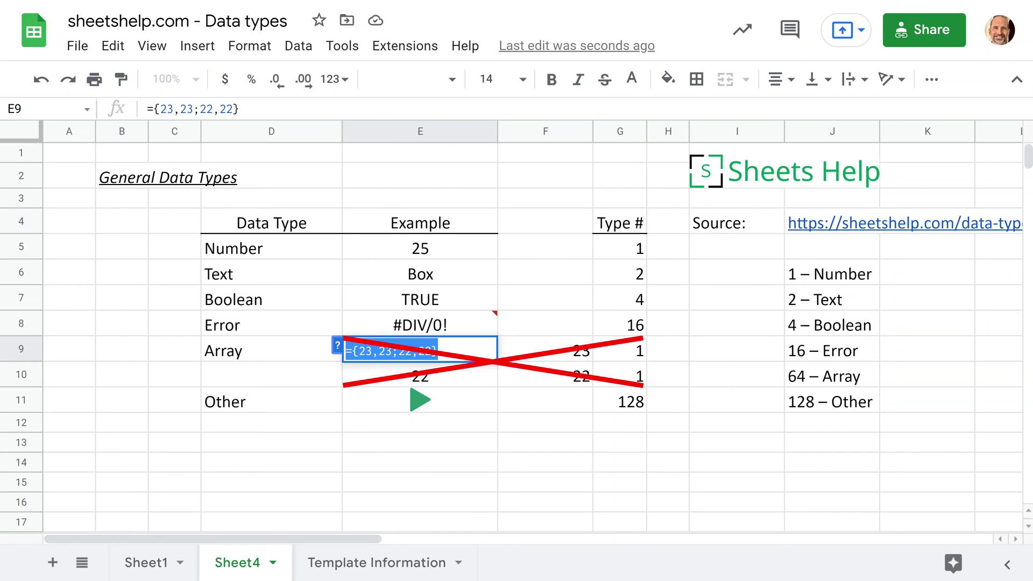
key("Escape")
left_click(608, 356)
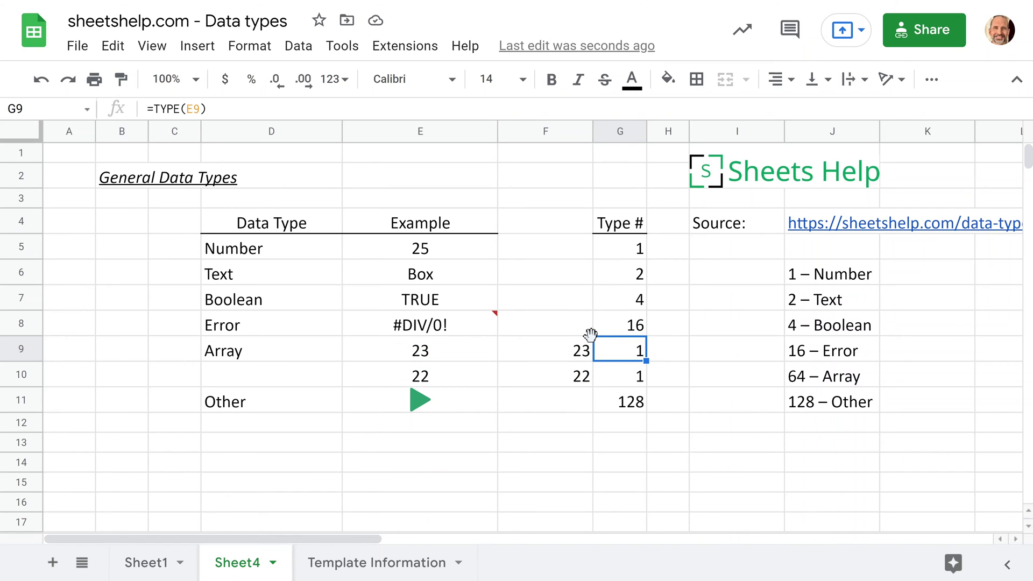
- Review the Data Type labels, then scroll down to the Number and Percent example tables
left_click_drag(286, 247, 294, 395)
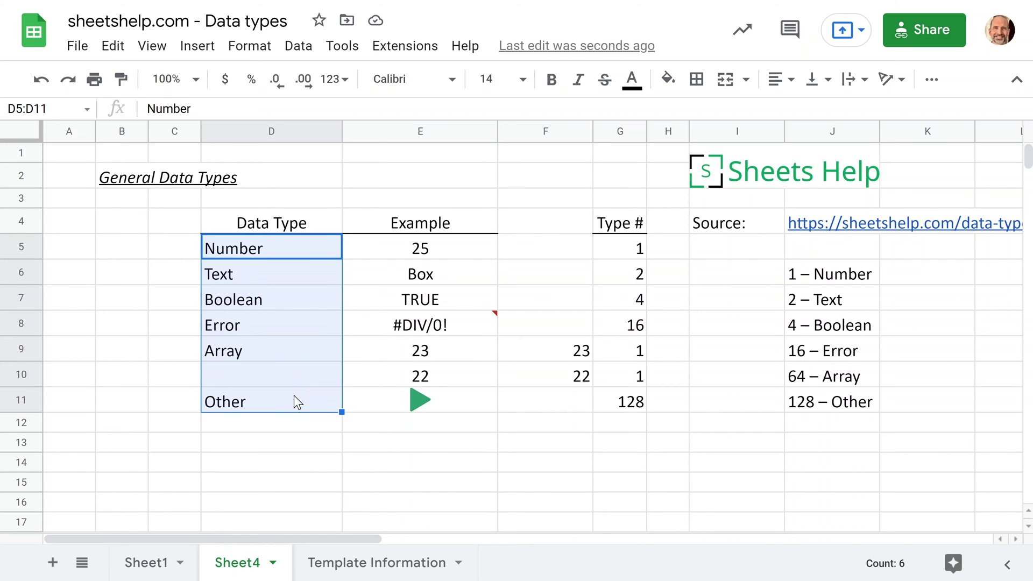
left_click(251, 253)
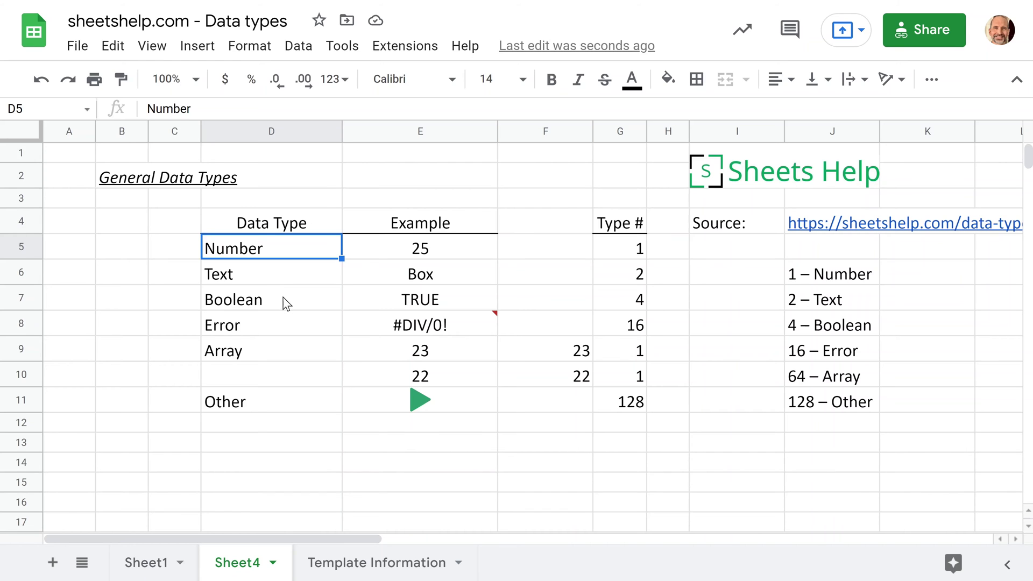
scroll(287, 304, "down", 7)
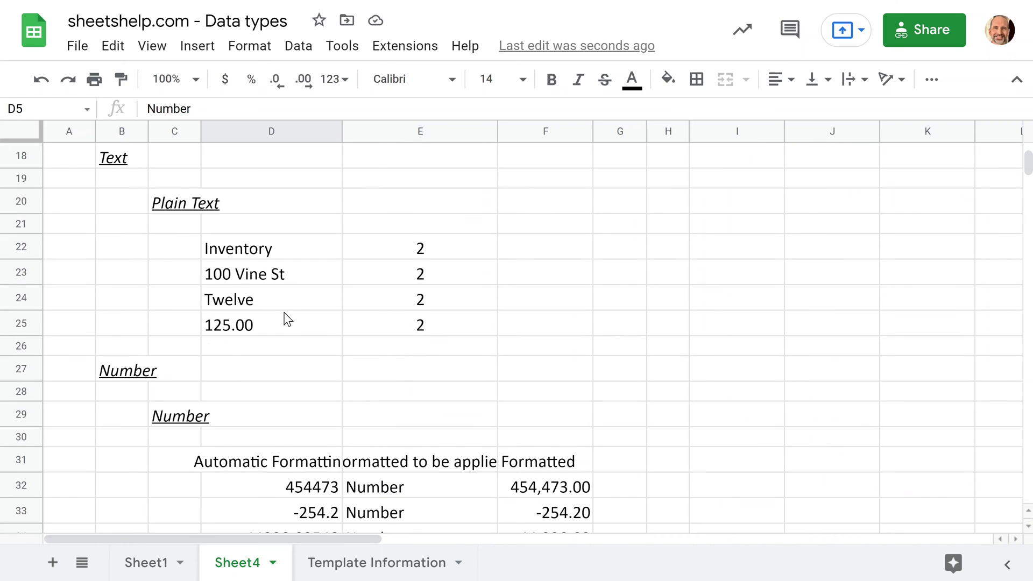
scroll(284, 315, "down", 3)
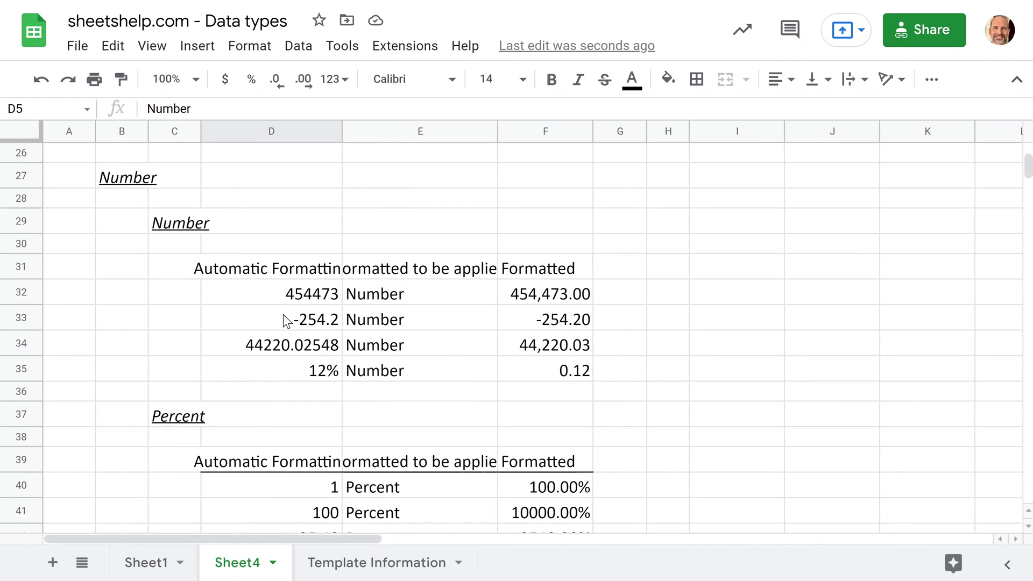
scroll(287, 321, "down", 1)
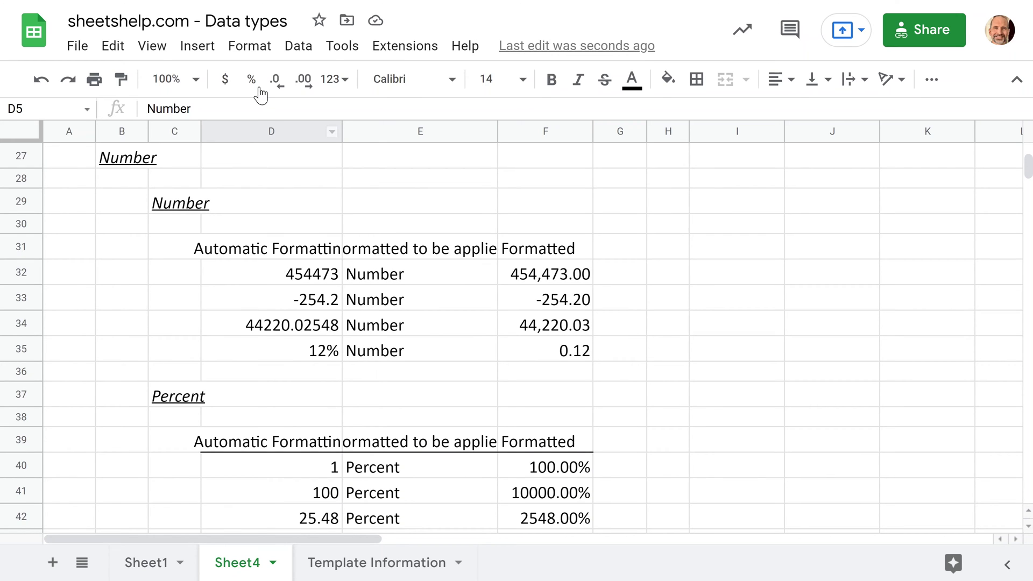
- Bring up the Format menu and look over its Number format submenu
left_click(260, 54)
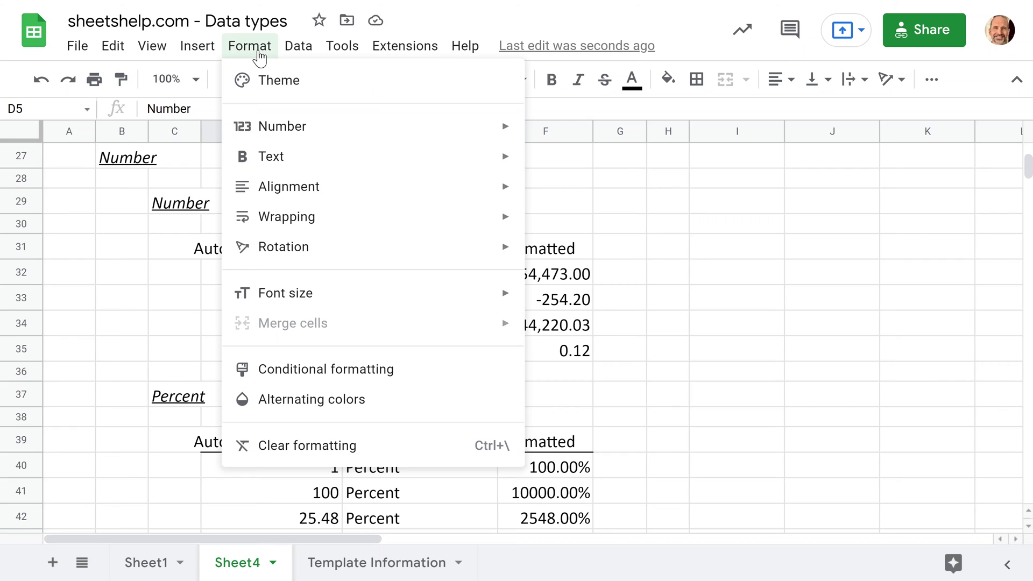
mouse_move(277, 134)
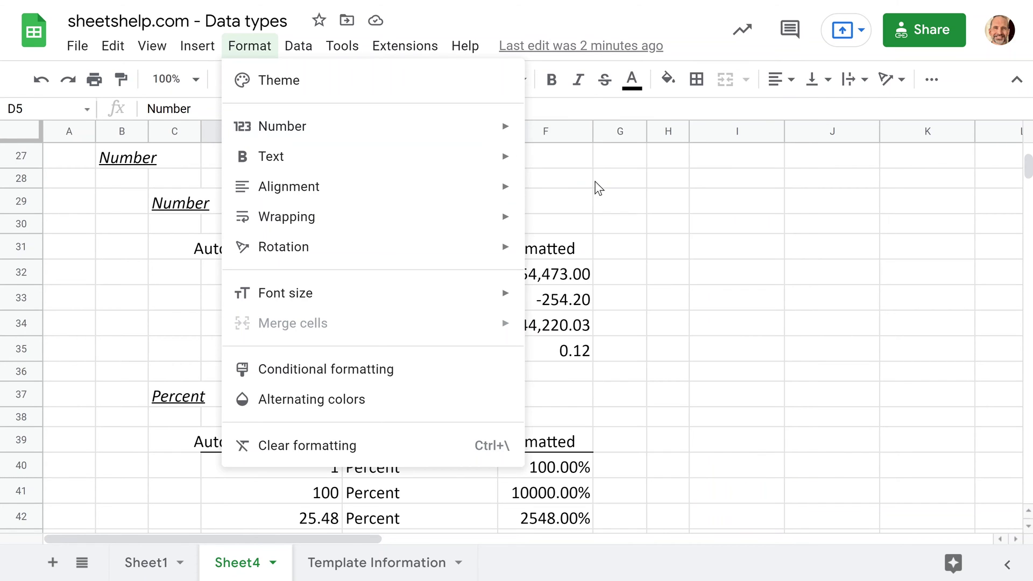
- Inspect the Number table's values in D32 through D35, including D34's full unrounded value
left_click(193, 228)
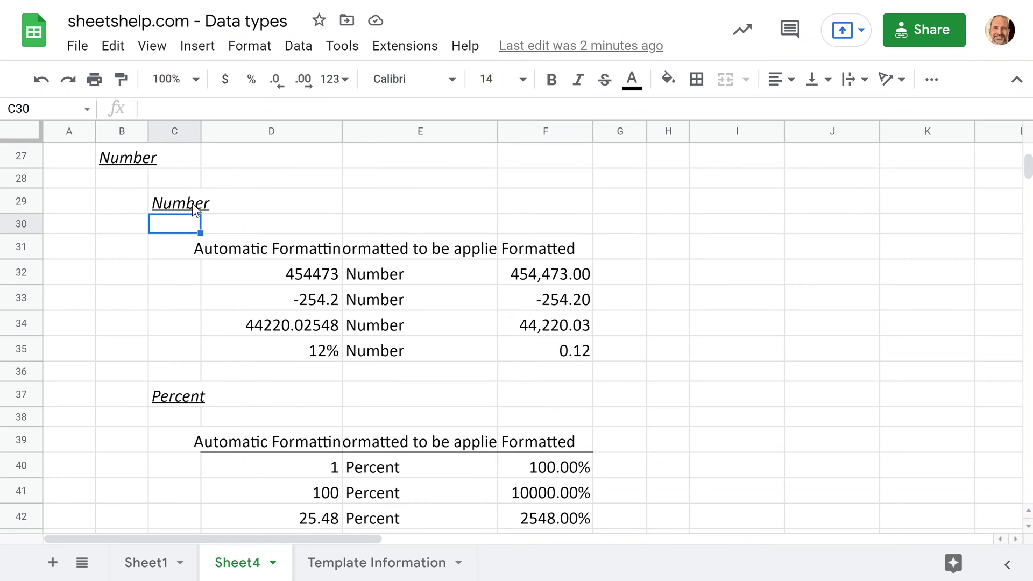
left_click(191, 208)
left_click(243, 255)
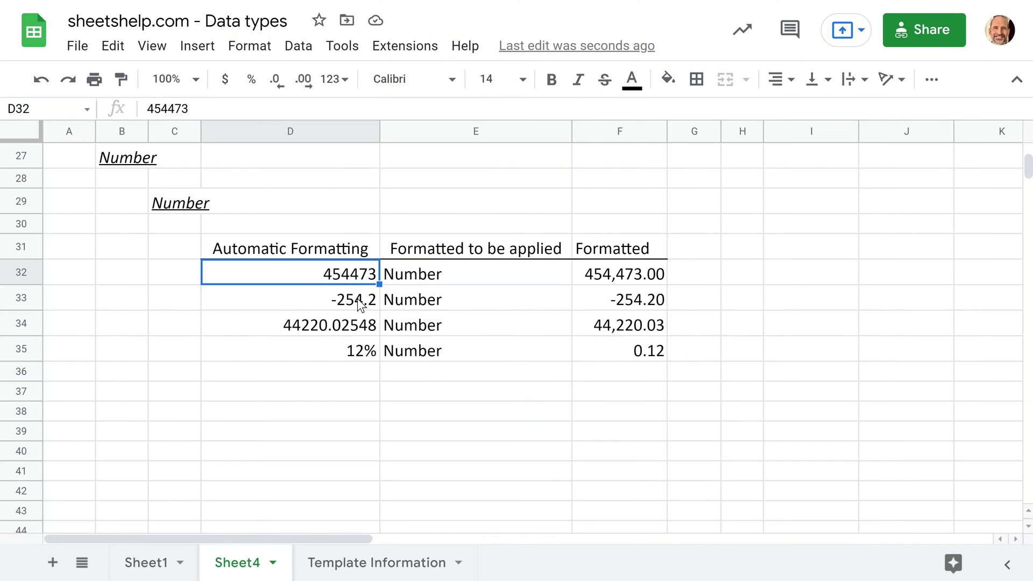
left_click(360, 302)
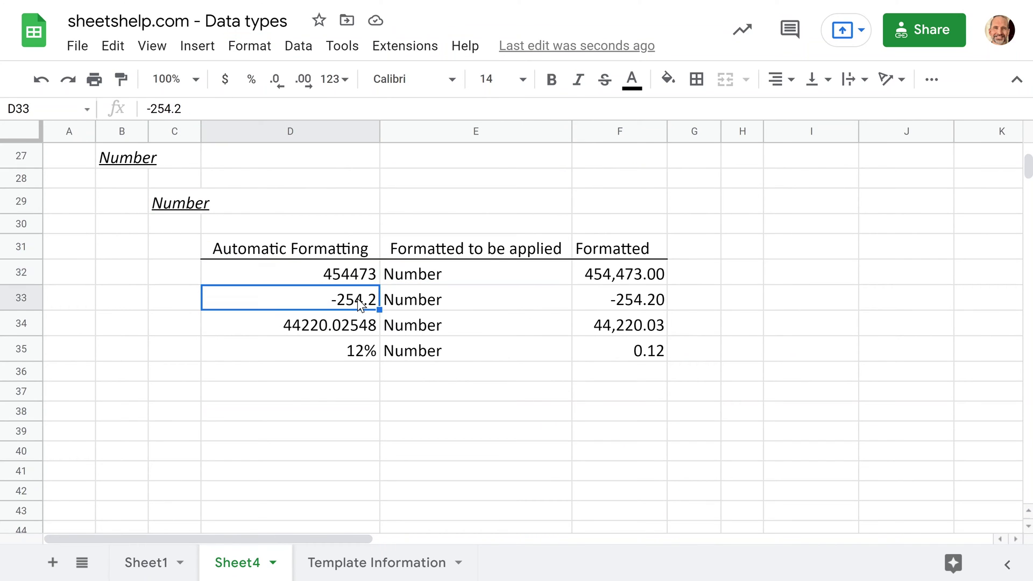
left_click(361, 324)
left_click(358, 356)
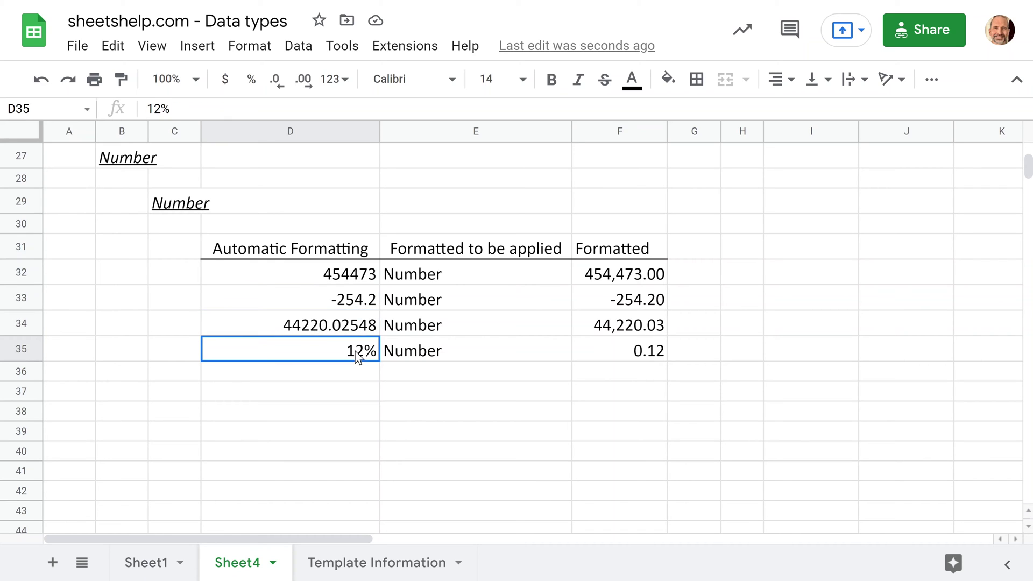
left_click(365, 284)
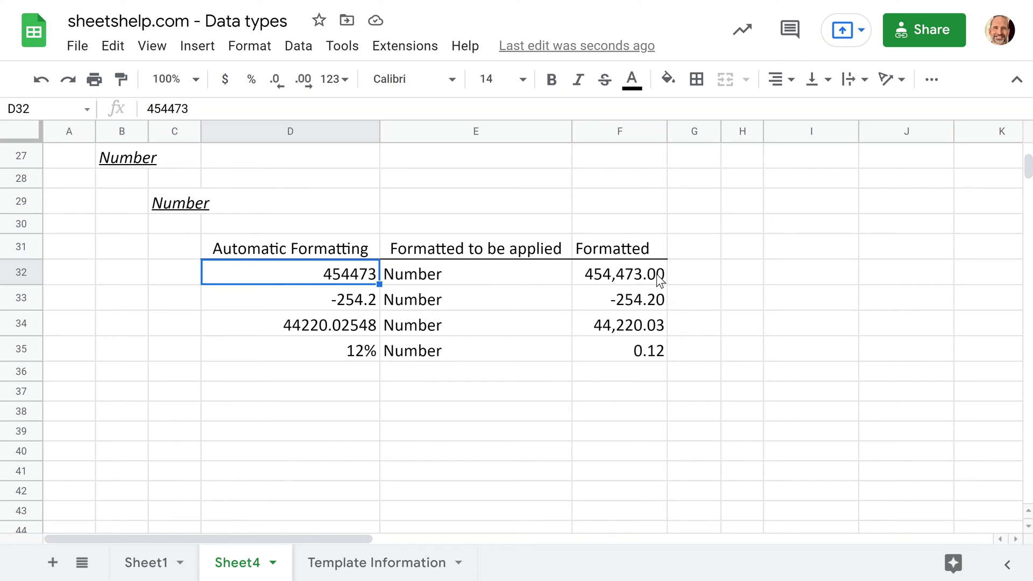
left_click(339, 306)
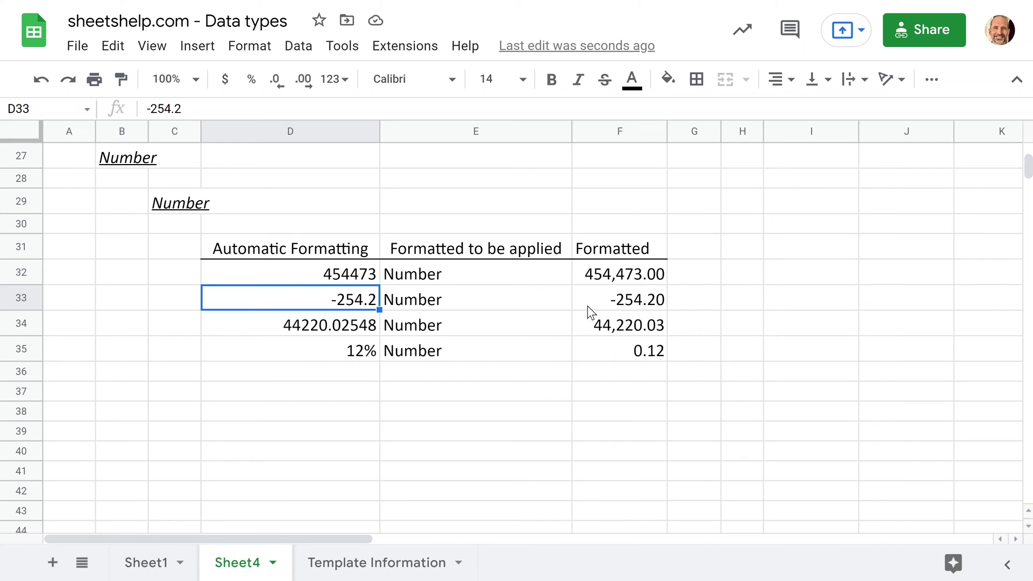
left_click(371, 328)
key("Return")
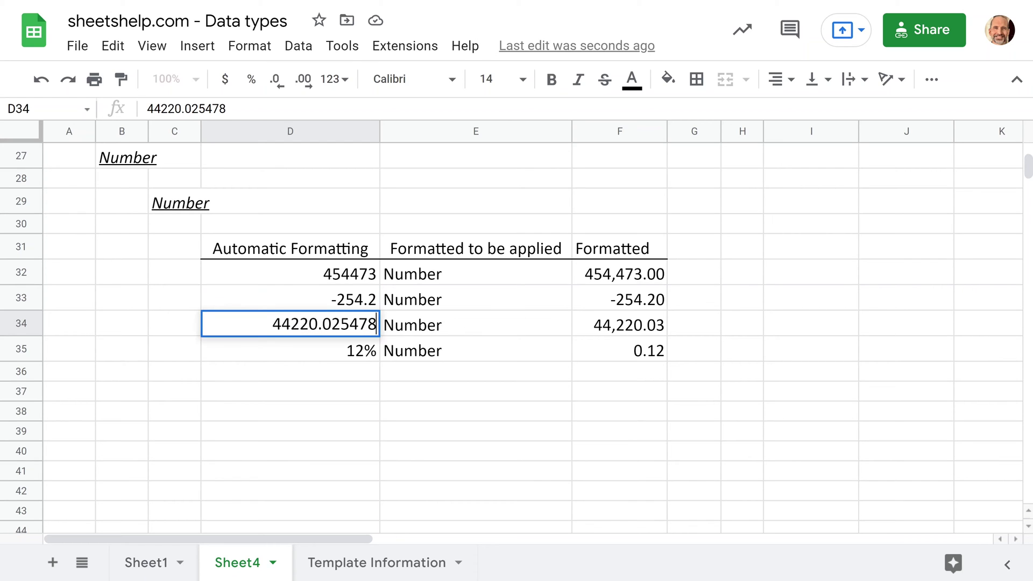
key("Escape")
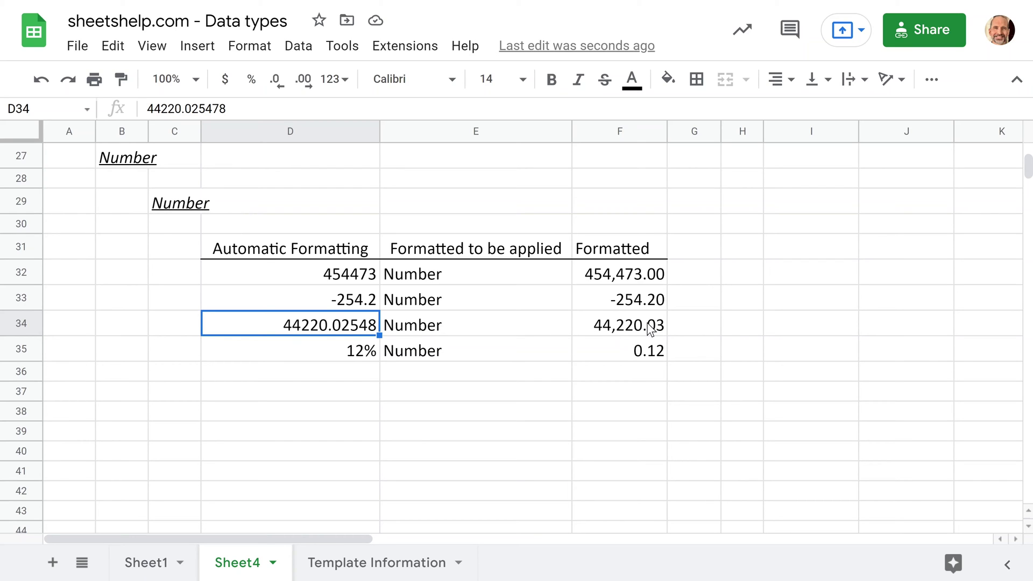
- Compare F34's 44,220.03 and F35's 0.12 with their inputs, then scroll to the Percent table
left_click(634, 334)
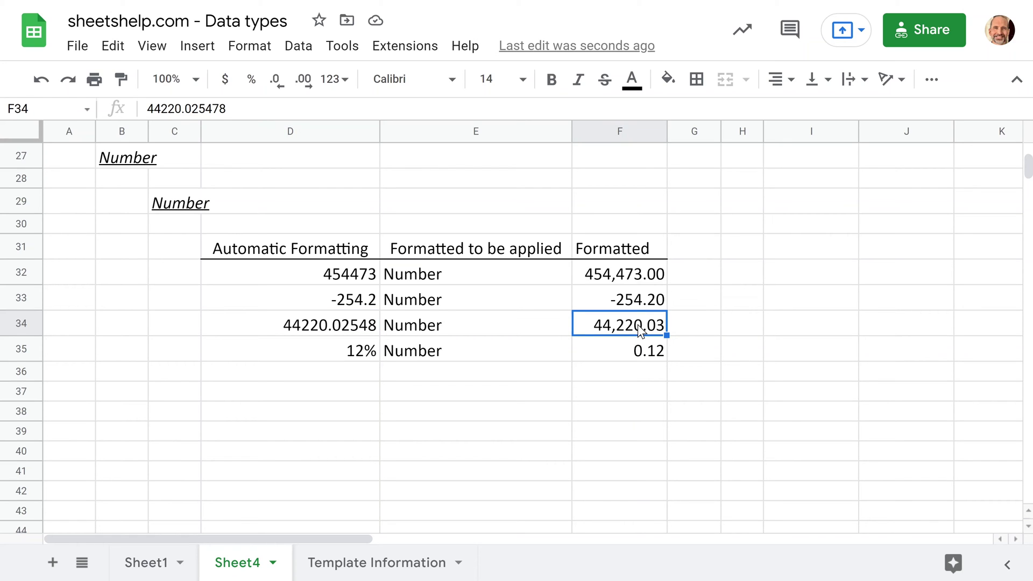
double_click(638, 325)
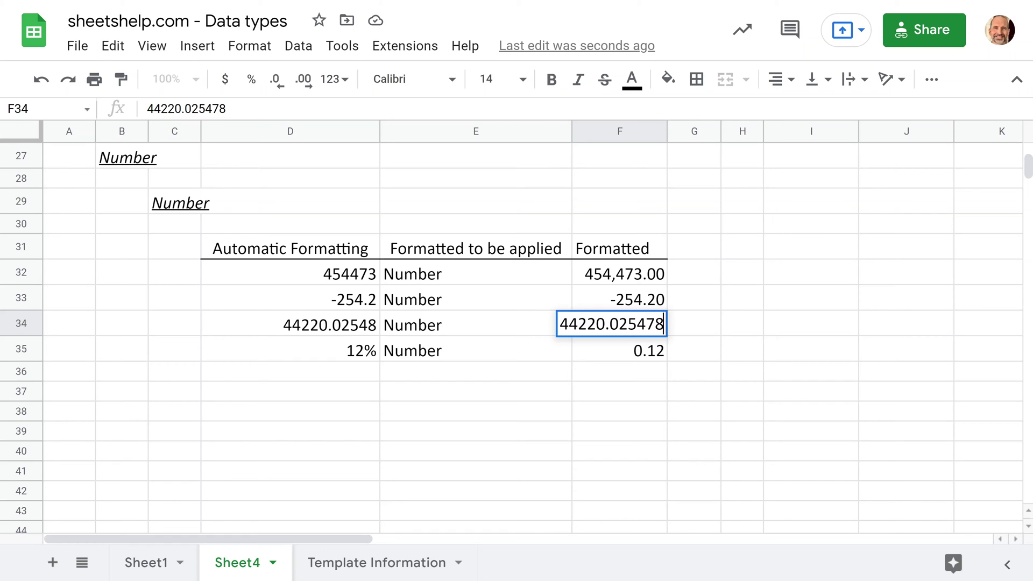
key("Escape")
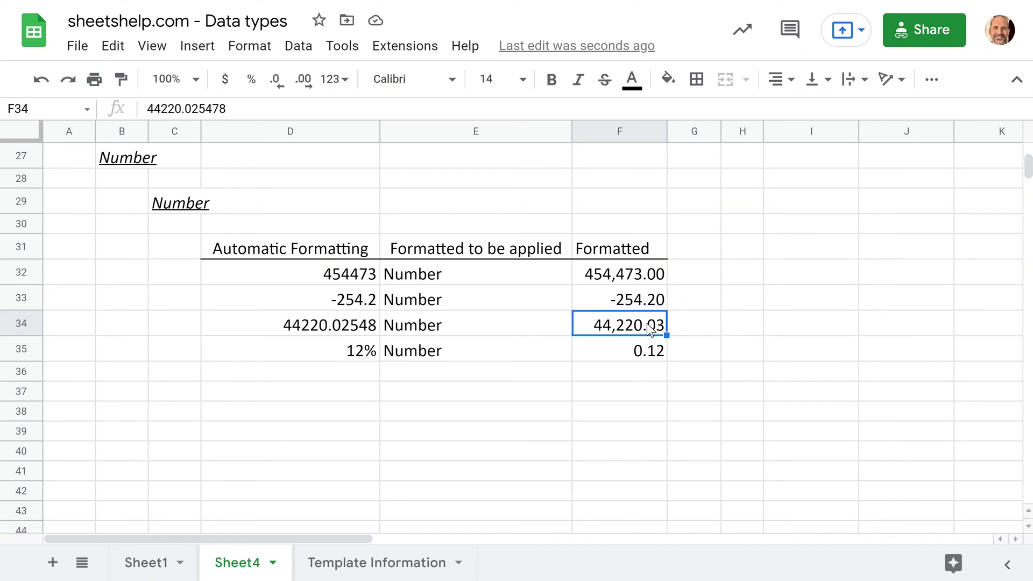
left_click(352, 358)
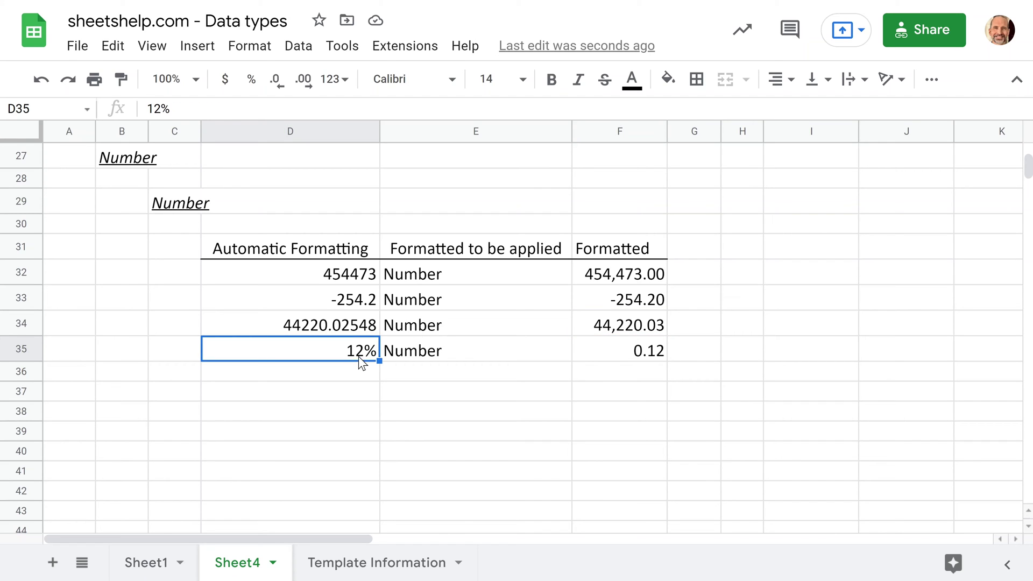
left_click(603, 350)
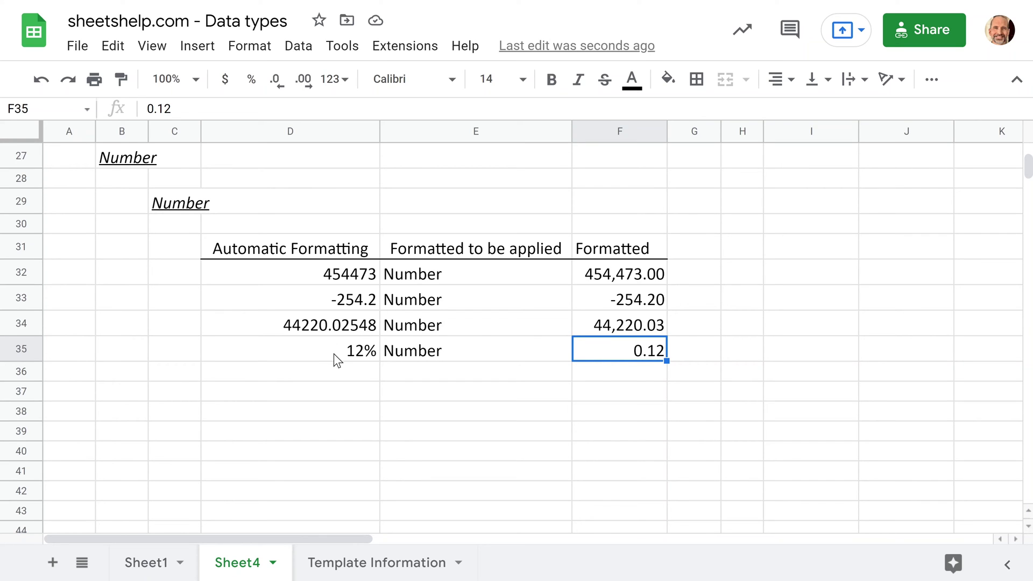
left_click(334, 357)
left_click(584, 354)
left_click(237, 43)
mouse_move(452, 137)
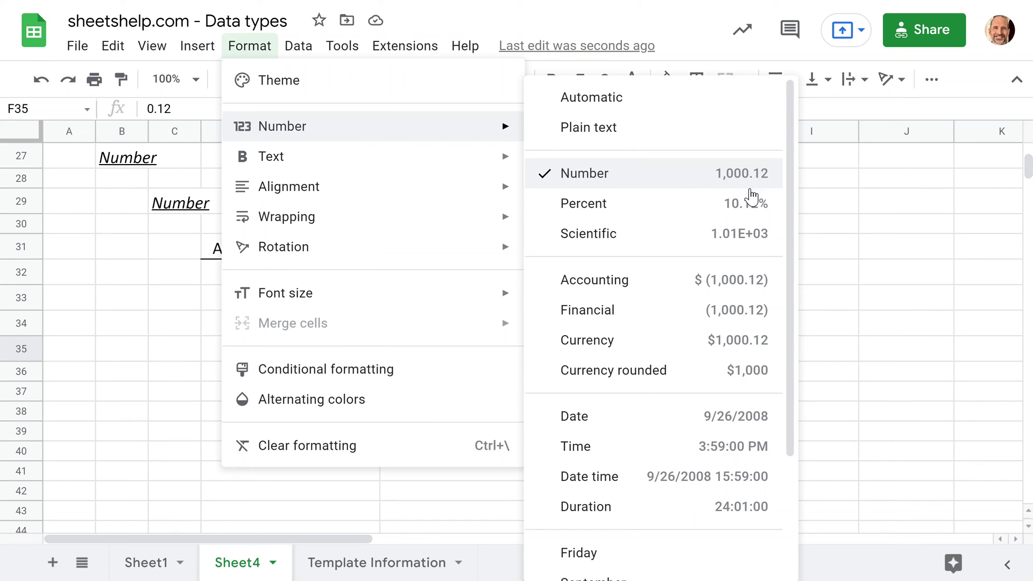
key("Escape")
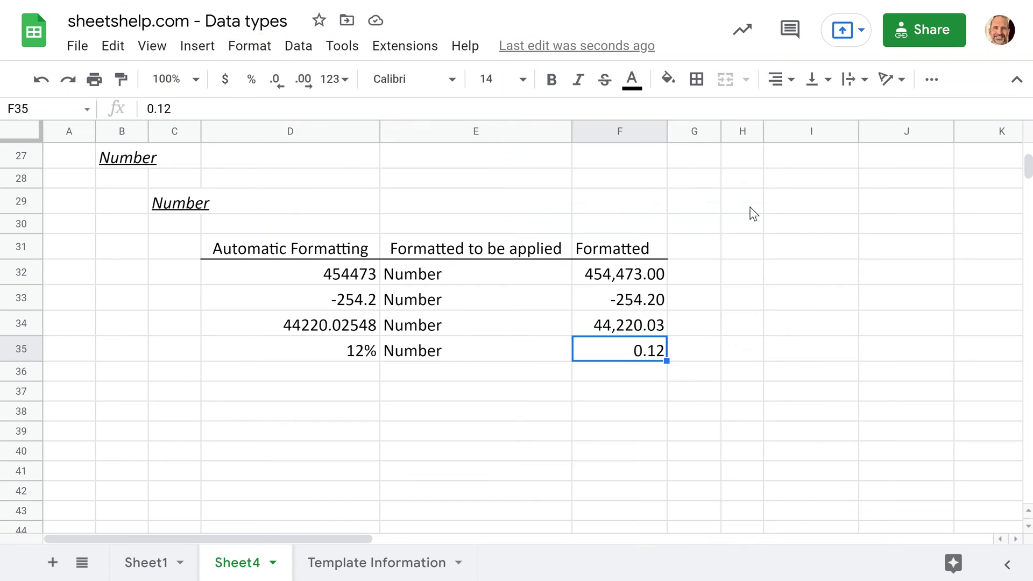
scroll(445, 350, "down", 5)
scroll(445, 357, "down", 1)
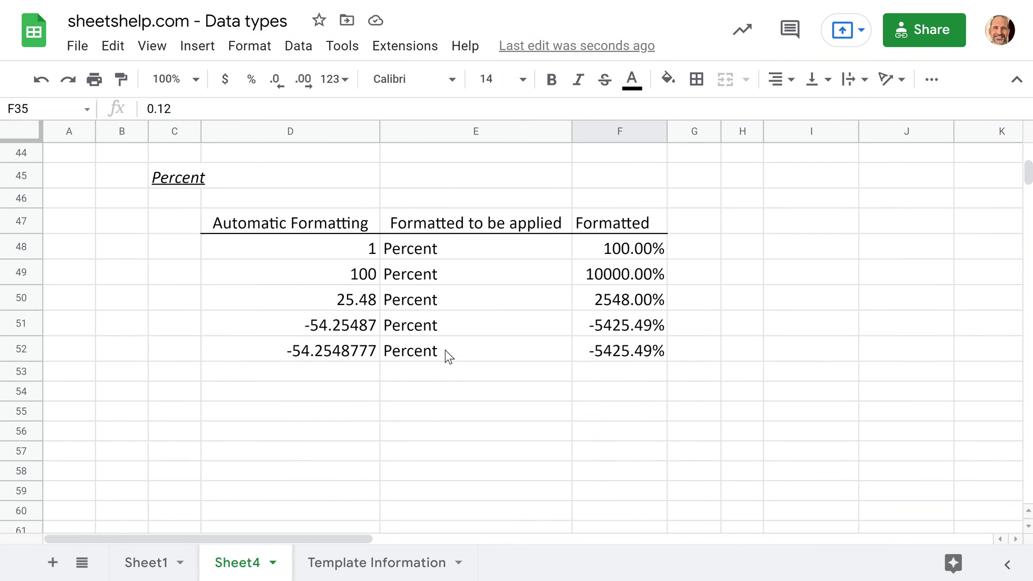
left_click_drag(299, 247, 314, 359)
left_click(320, 257)
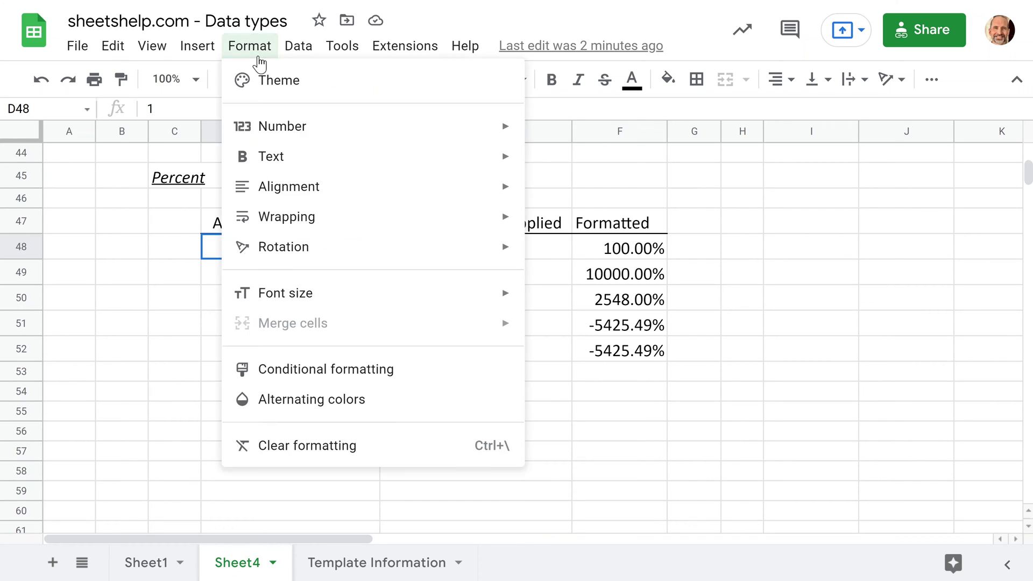
mouse_move(431, 132)
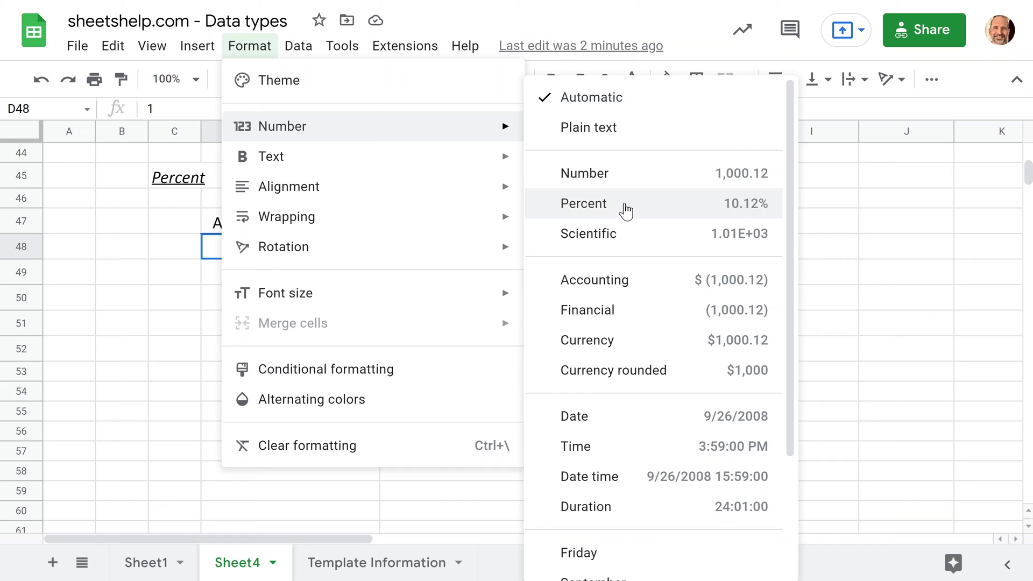
key("Escape")
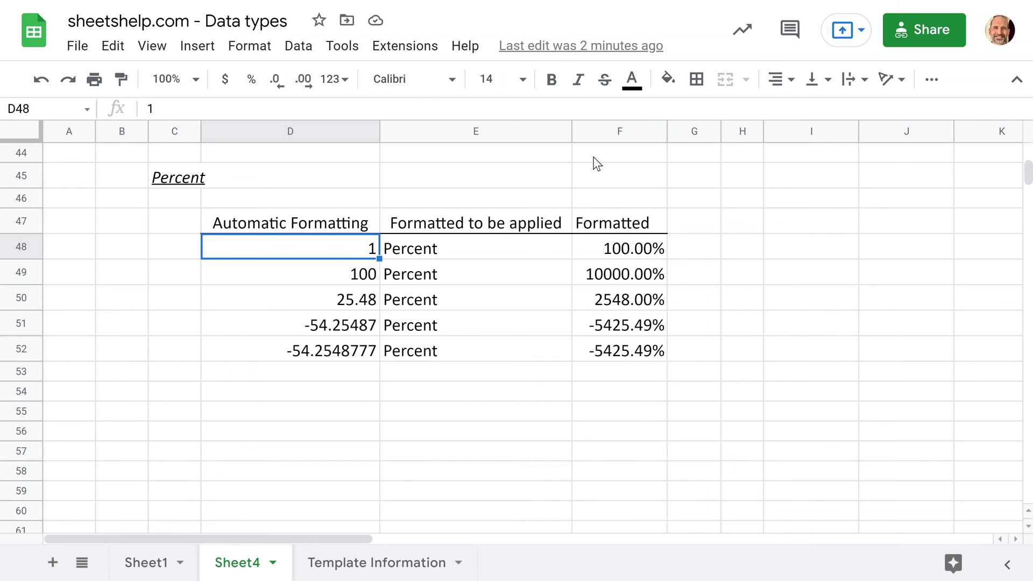
left_click(591, 255)
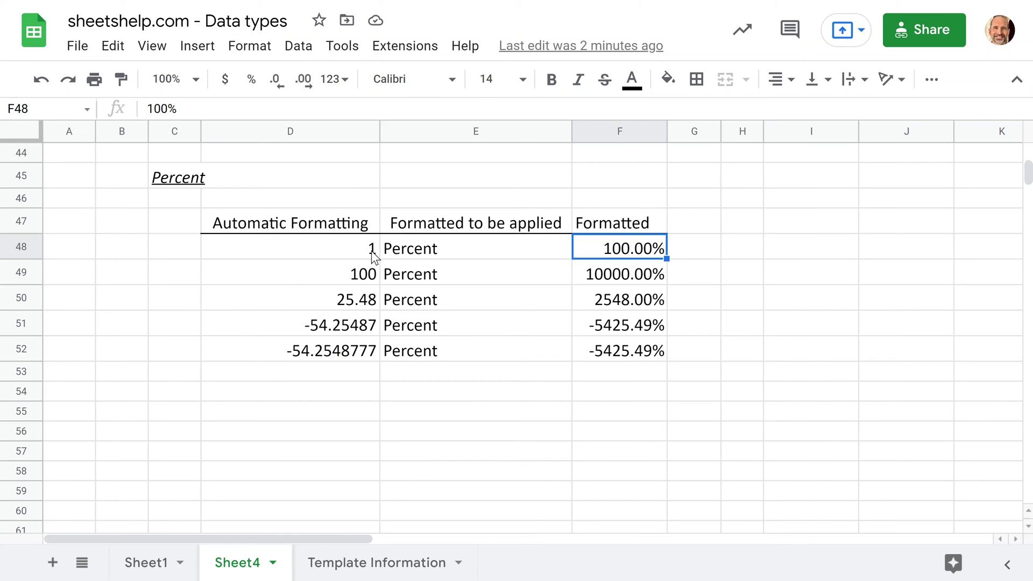
left_click(605, 287)
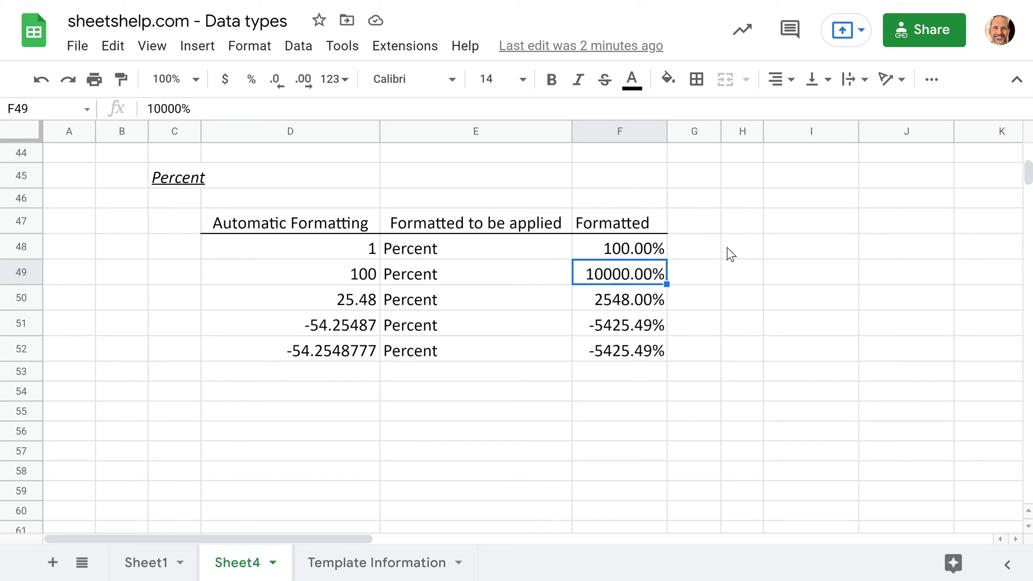
left_click(368, 256)
left_click(616, 247)
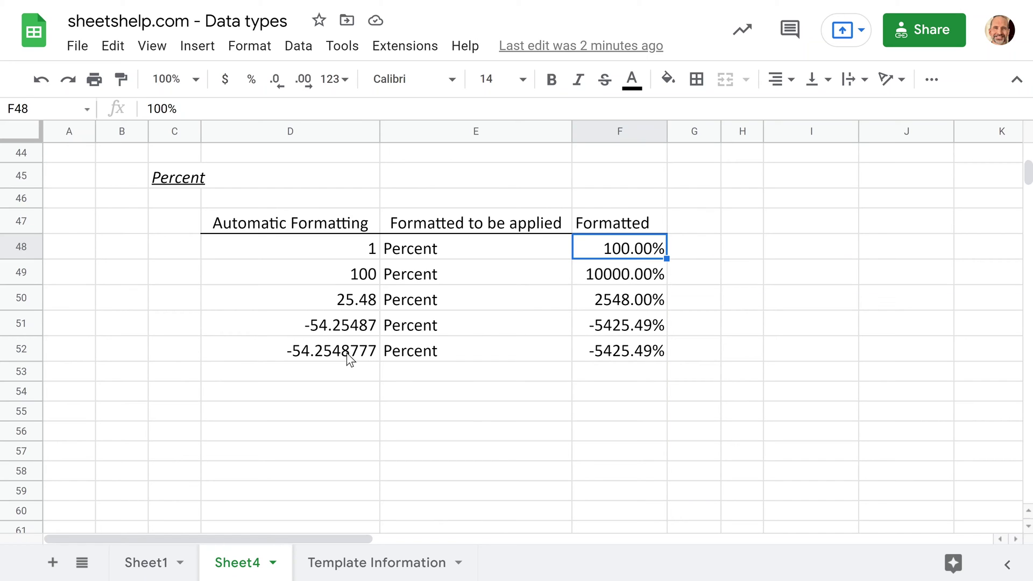
left_click(348, 331)
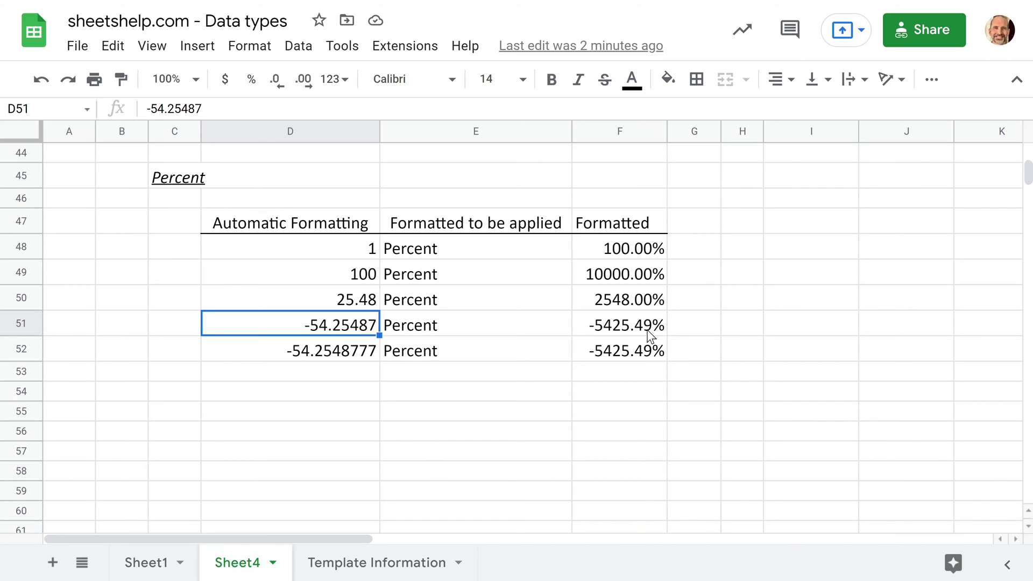
key("Right")
key("Right")
key("Return")
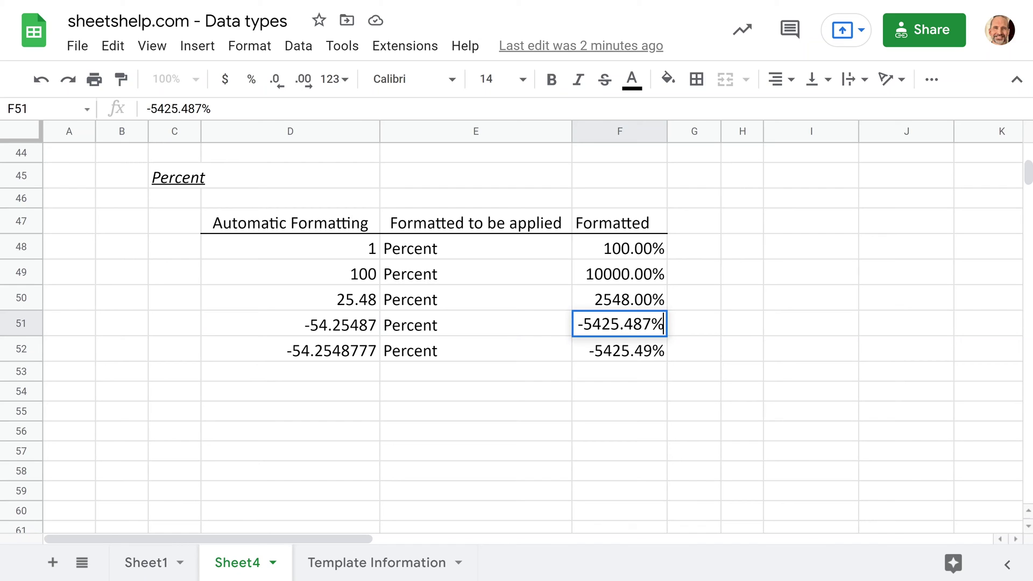
- Enter =D48+F48 in H48 to add 1 and 100%
left_click(757, 254)
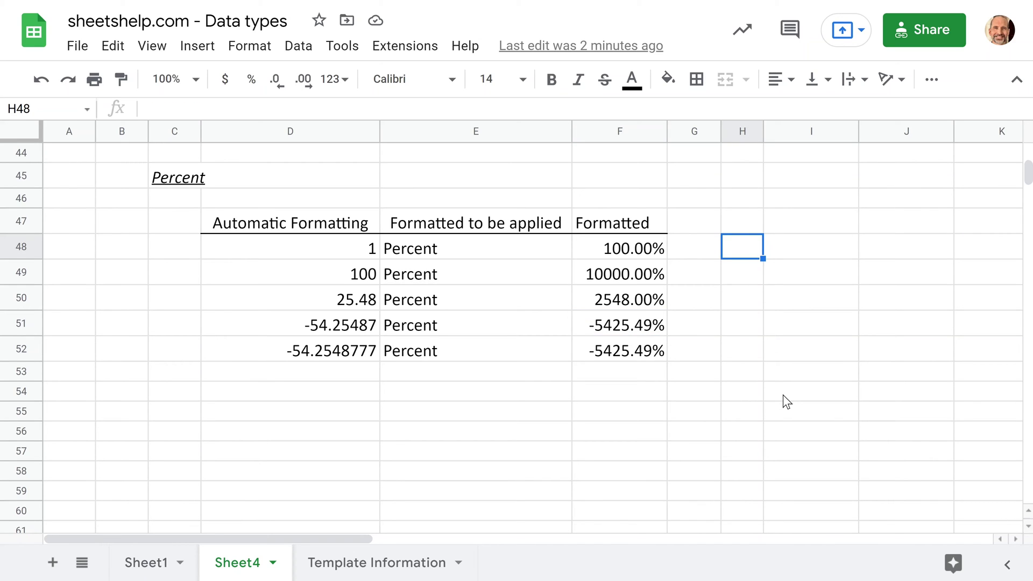
type("=")
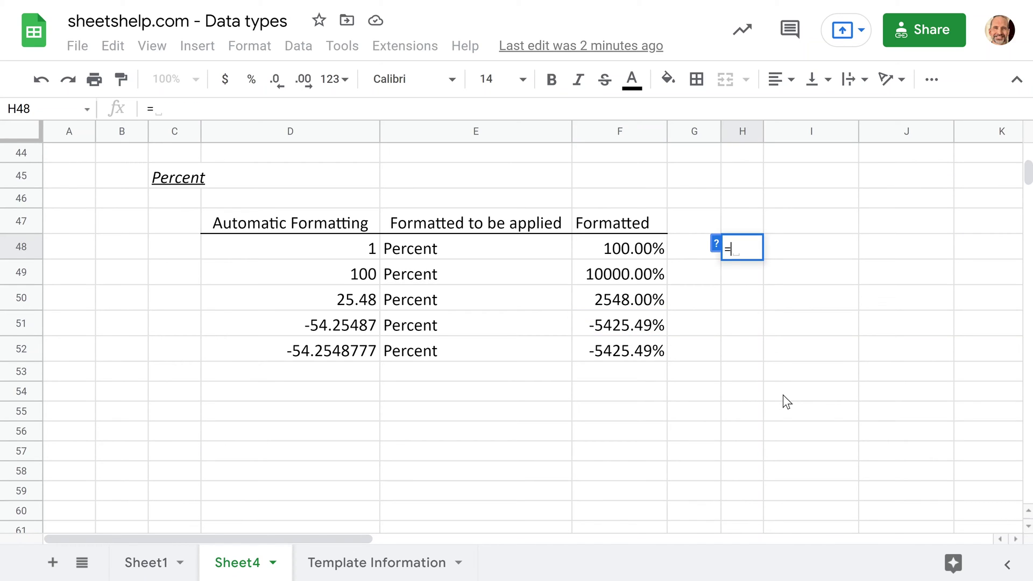
left_click(369, 251)
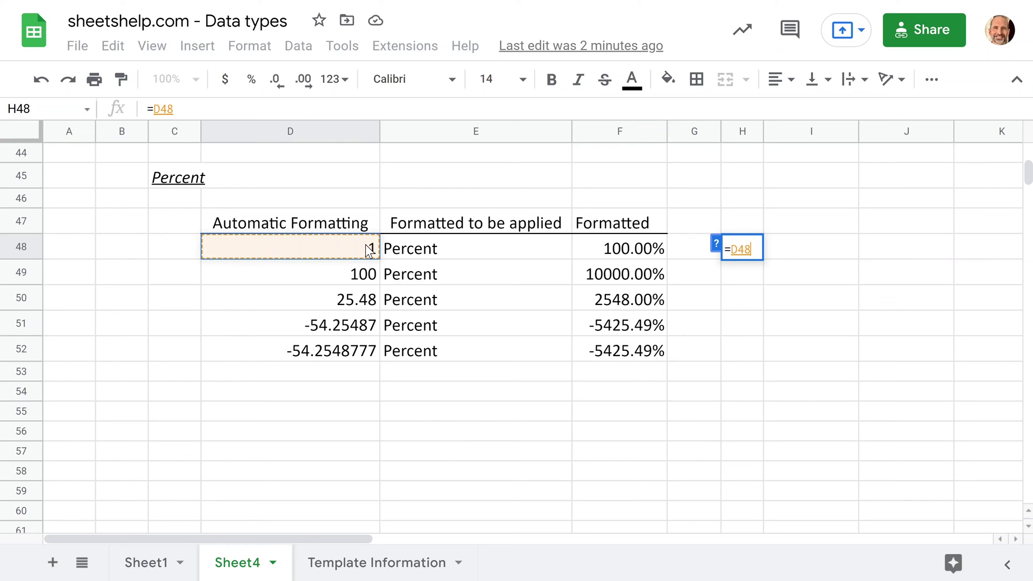
type("+")
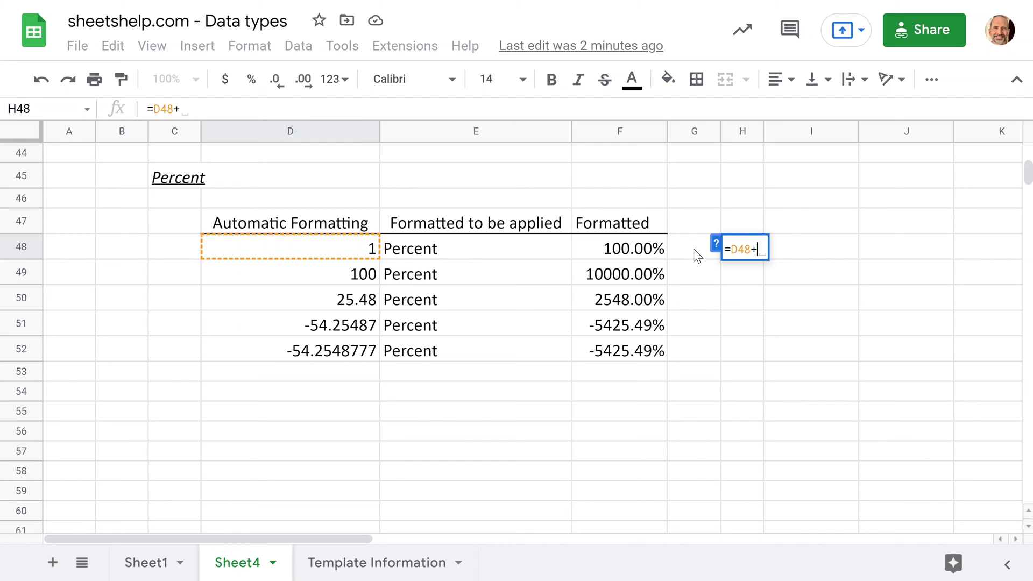
left_click(625, 250)
key("Return")
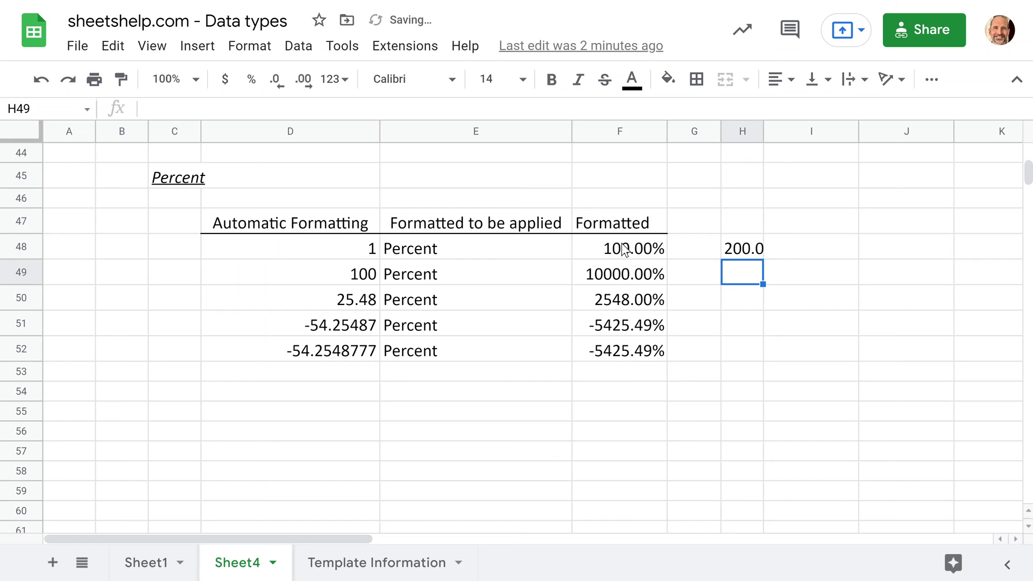
- Format H48's result as Number so it reads 2.00
left_click(728, 255)
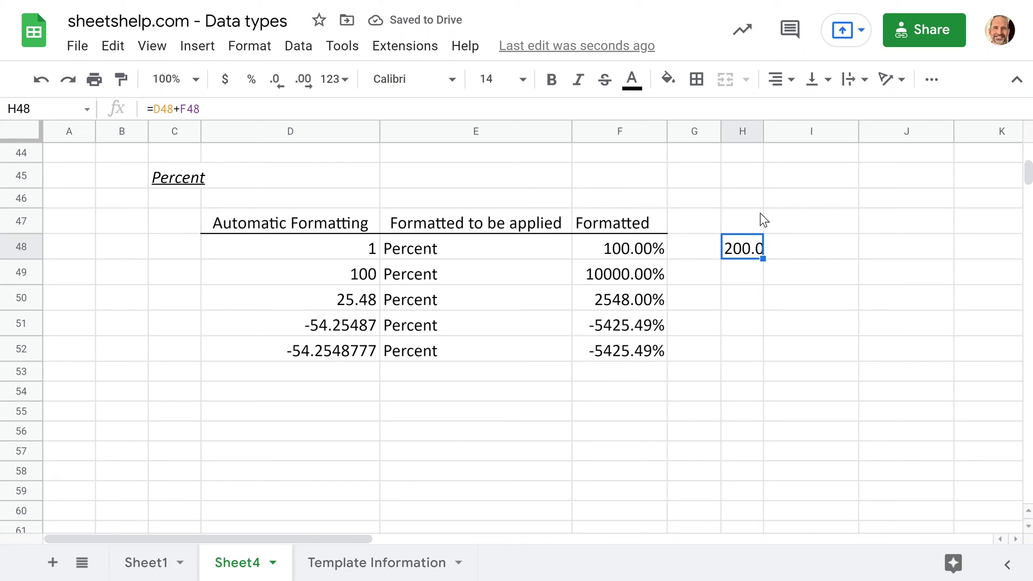
left_click(267, 51)
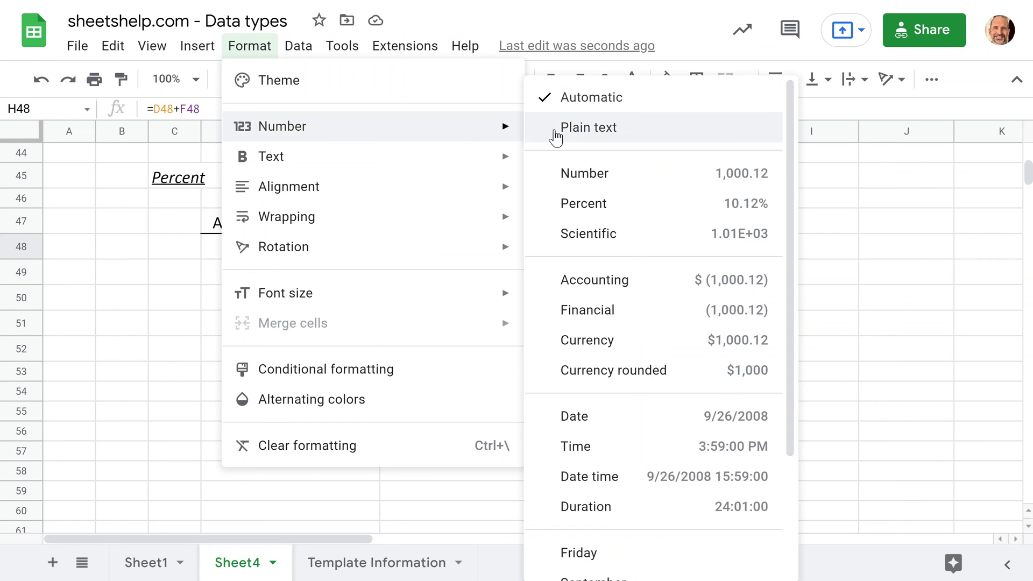
left_click(584, 183)
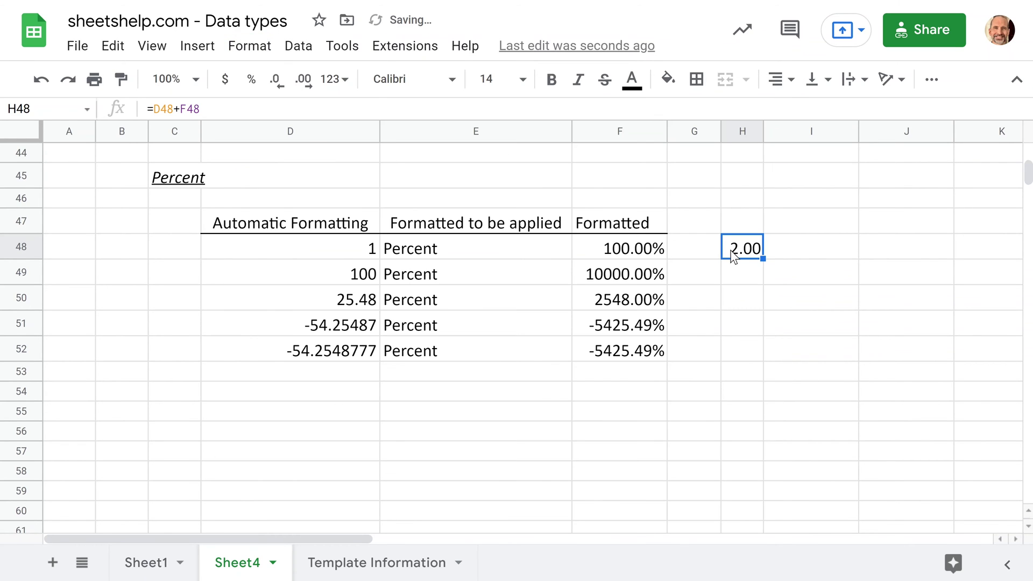
- Scroll to the Scientific table and inspect the raw values in D63 through D66
scroll(470, 357, "down", 7)
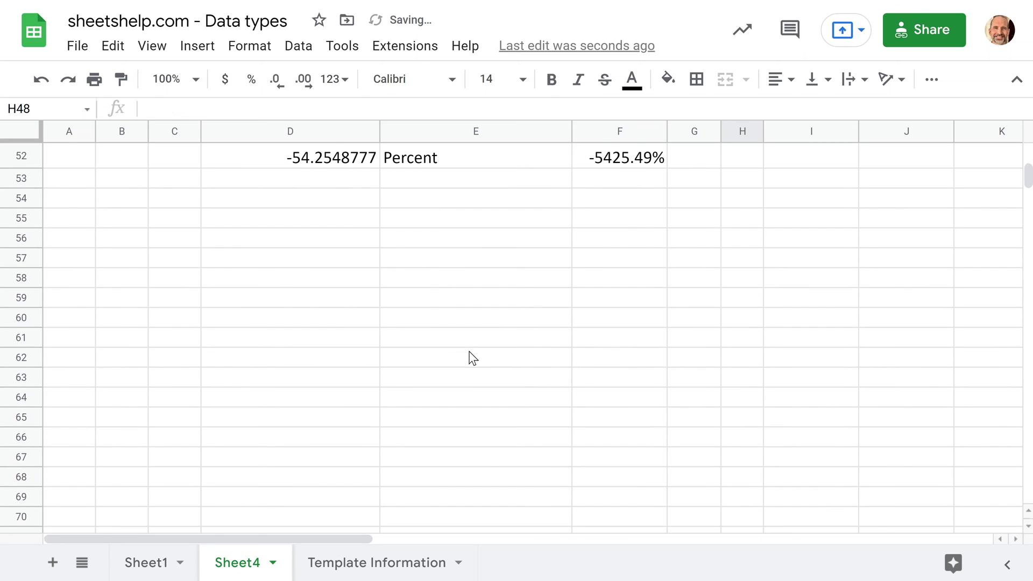
scroll(470, 366, "down", 4)
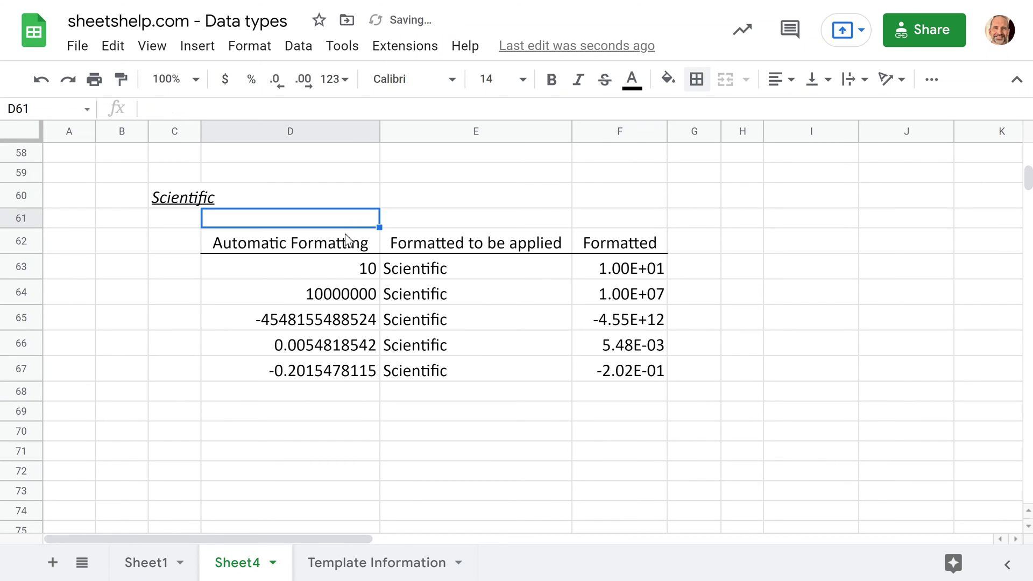
left_click(417, 269)
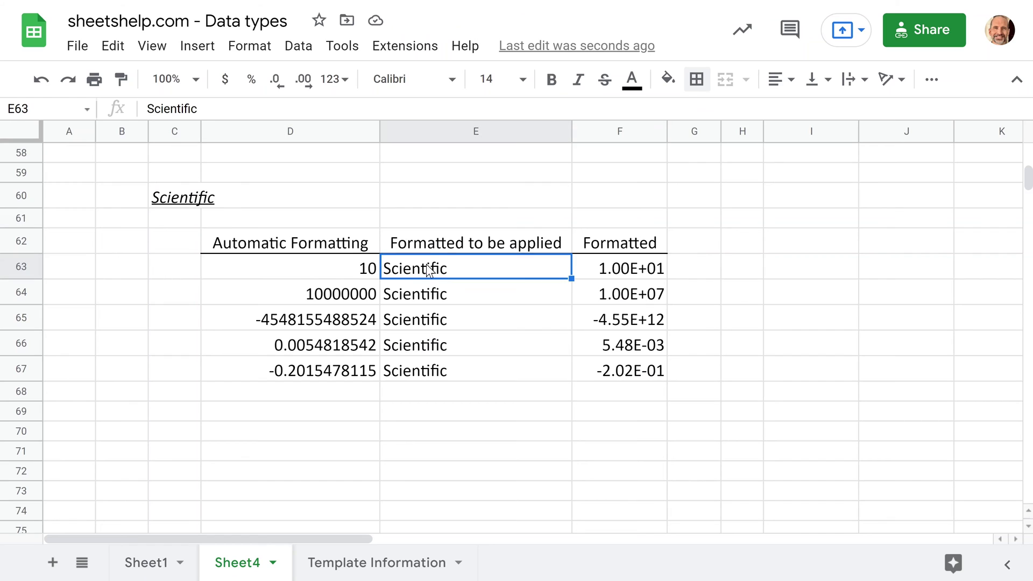
left_click(352, 273)
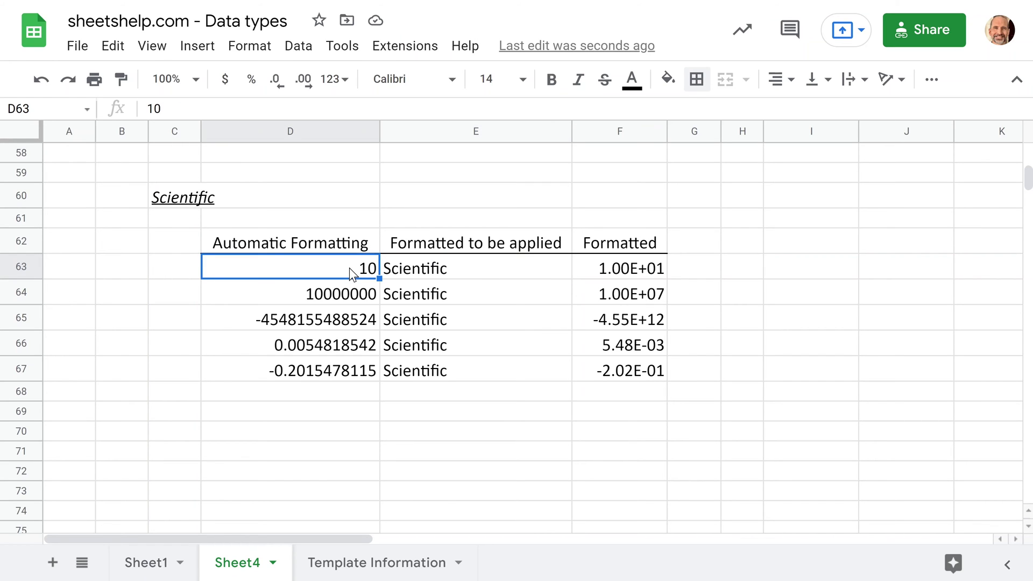
left_click(345, 296)
left_click(336, 320)
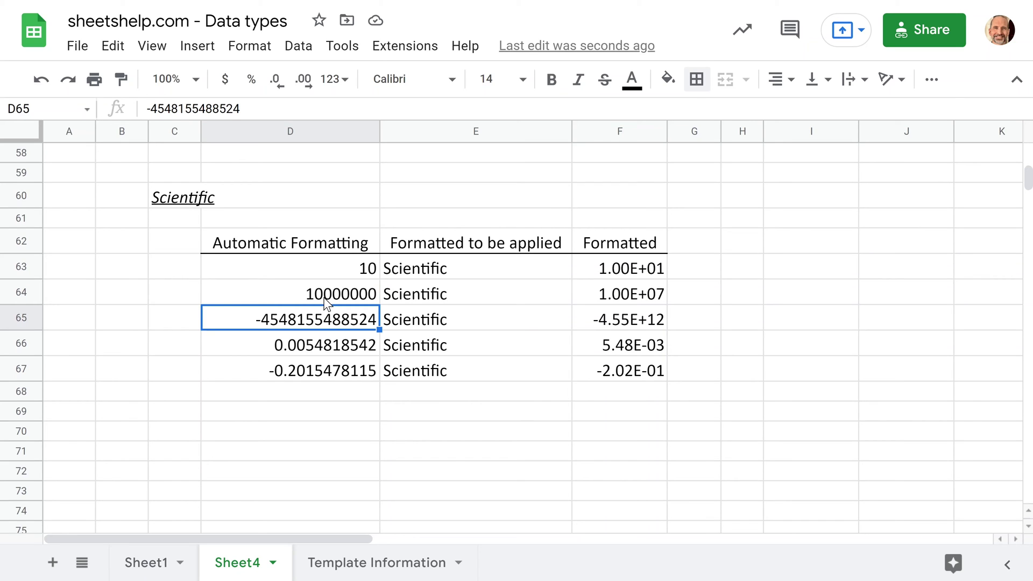
left_click(330, 350)
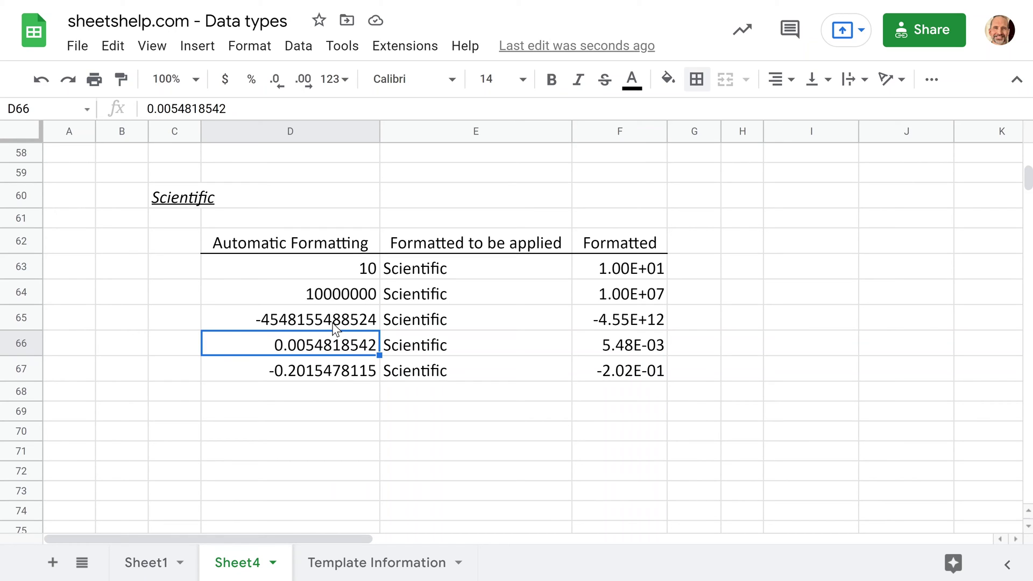
left_click(335, 326)
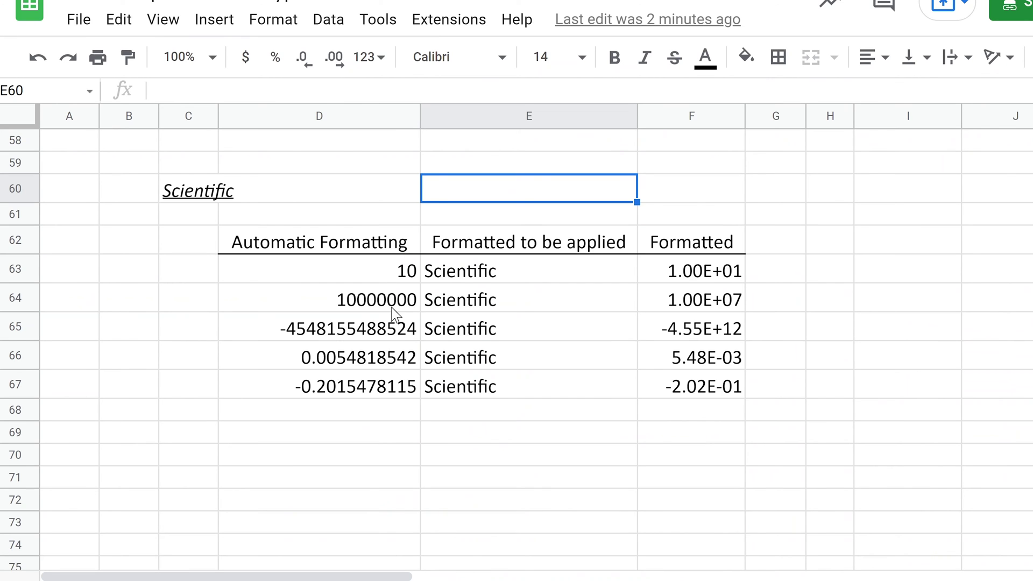
- Reveal F64's underlying value 10000000 behind its 1.00E+07 display
left_click(393, 307)
left_click(665, 301)
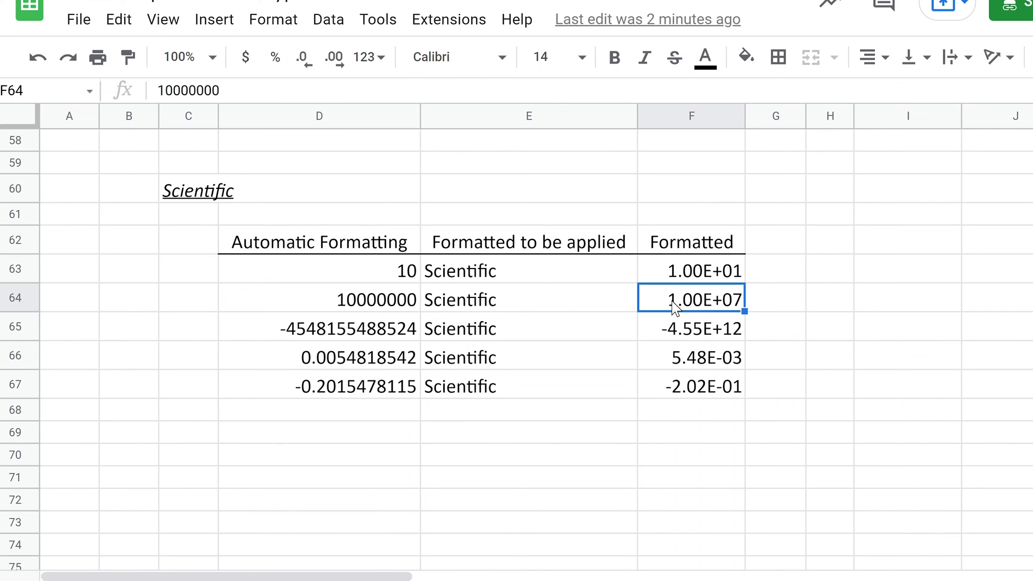
double_click(665, 301)
key("Escape")
- Check D65 and D66, then reveal F66's unformatted value 0.0054818542
left_click(399, 339)
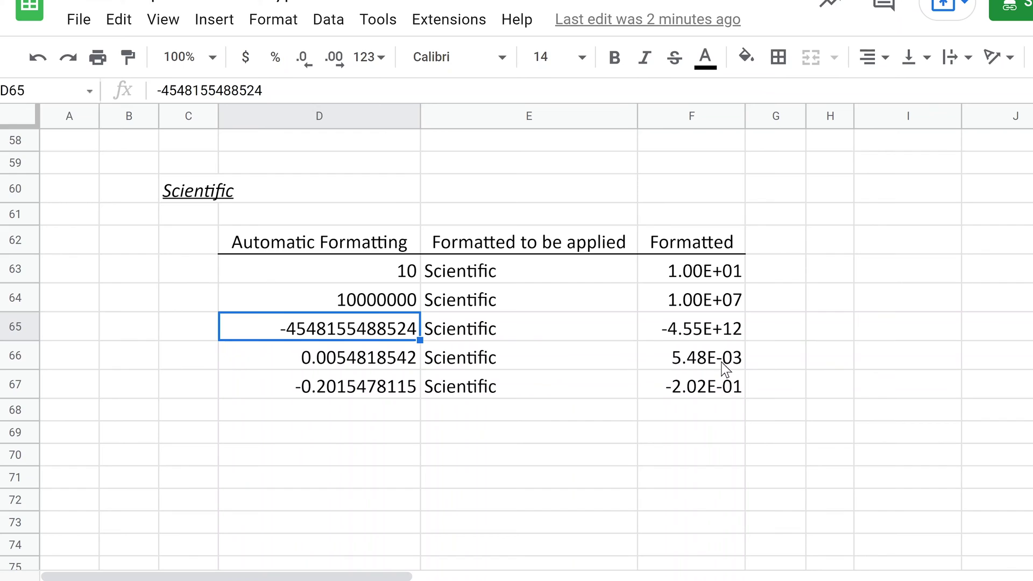
key("Down")
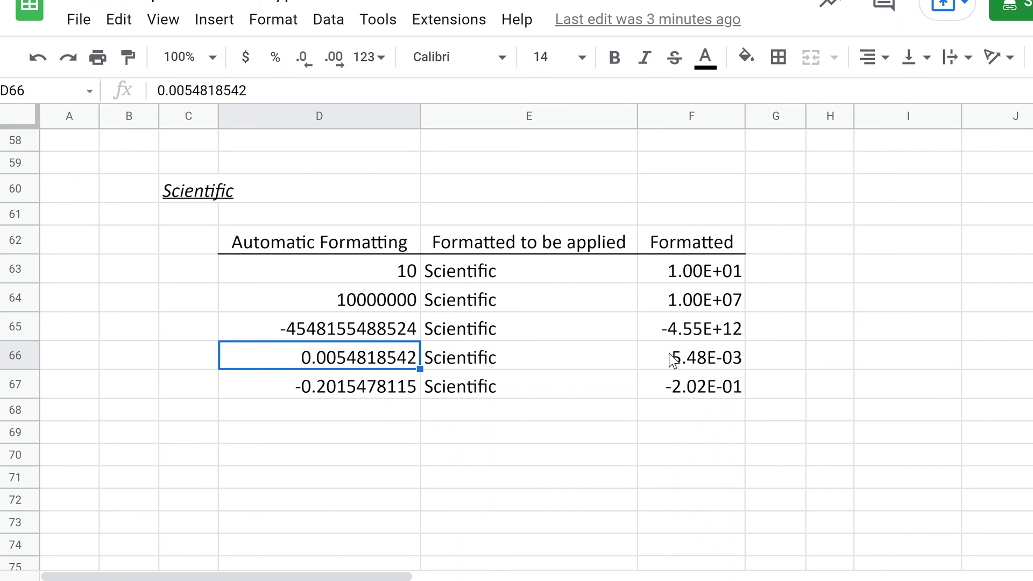
left_click(673, 360)
double_click(673, 360)
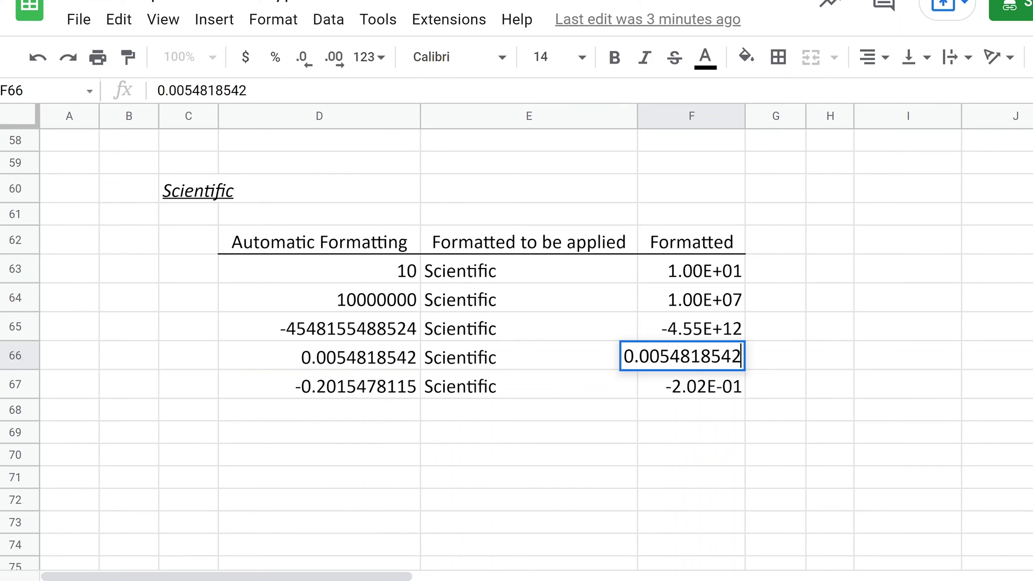
left_click_drag(650, 356, 732, 356)
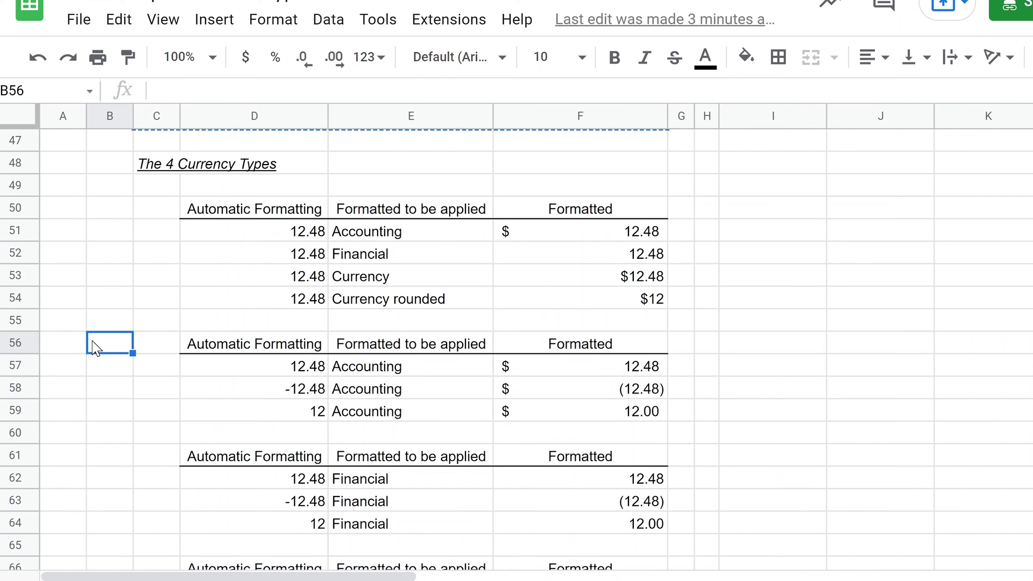
key("Down")
key("Up")
key("Up")
key("Up")
key("Up")
key("Right")
key("Up")
key("Up")
key("Up")
key("Up")
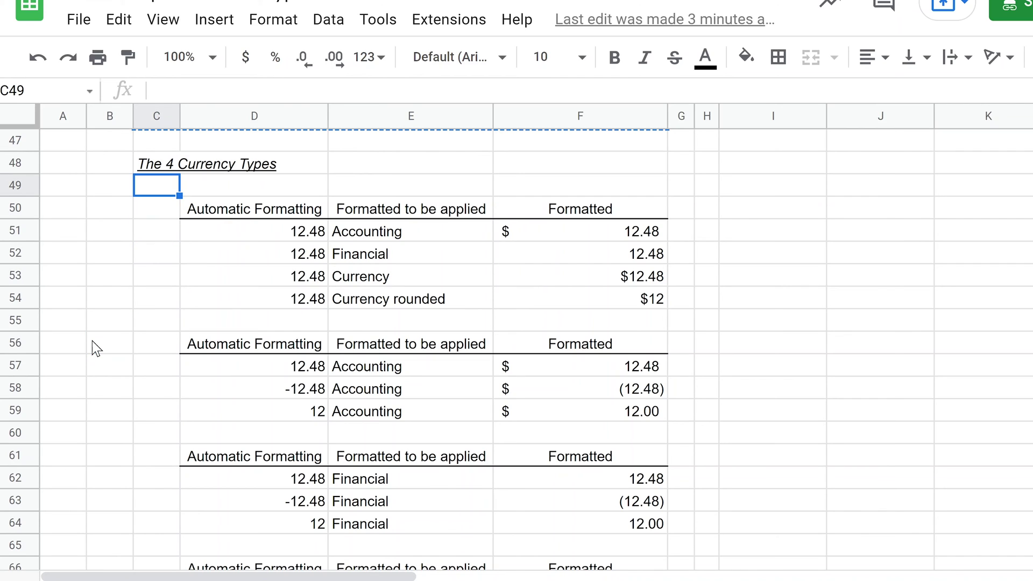
left_click(364, 232)
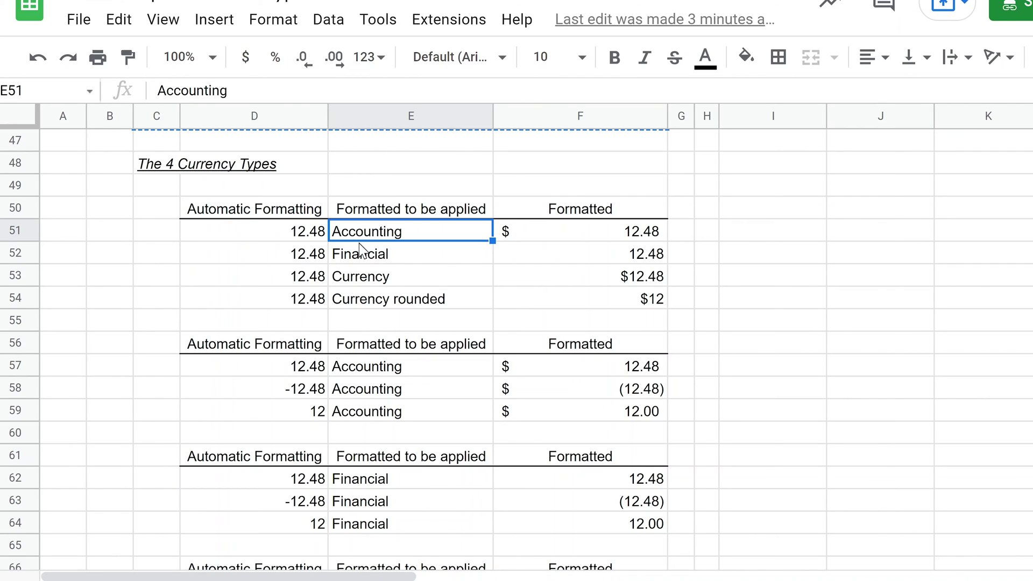
left_click(359, 250)
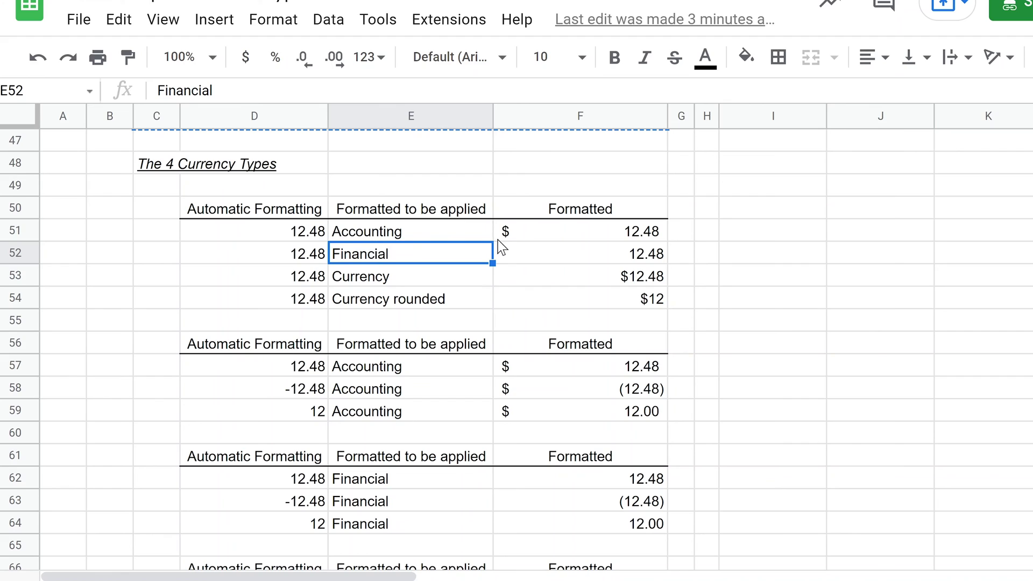
left_click(533, 234)
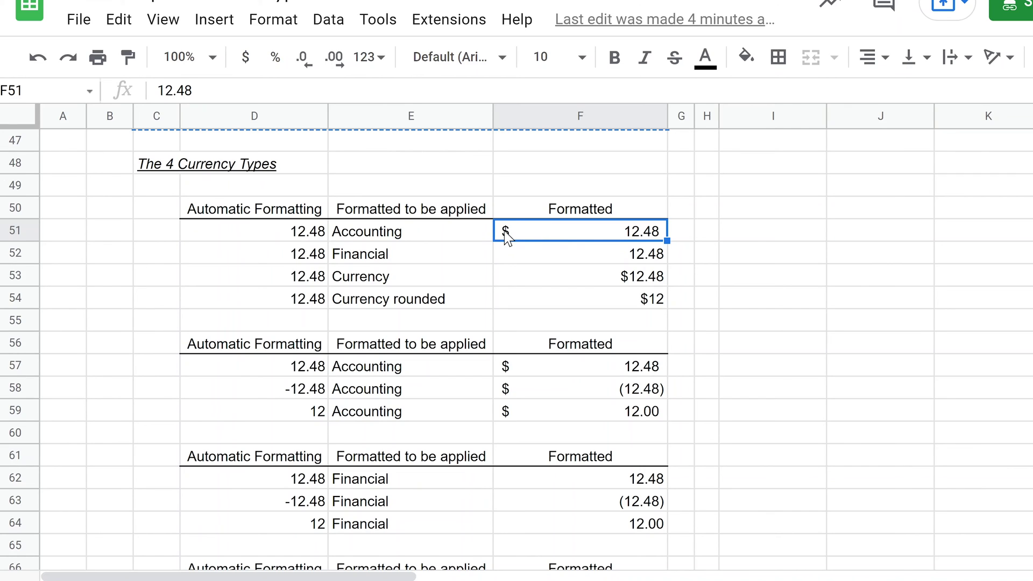
left_click(611, 251)
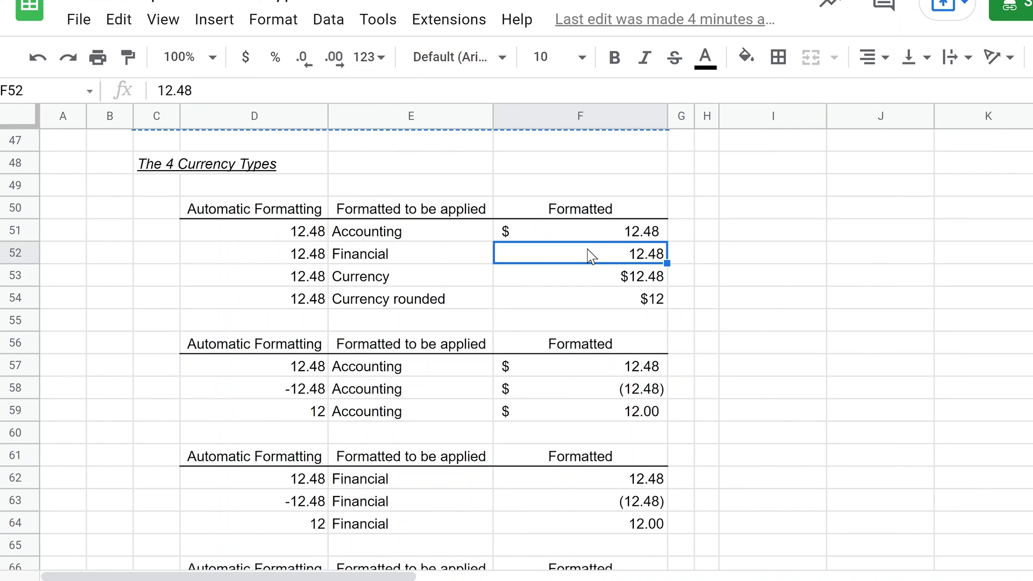
left_click(581, 281)
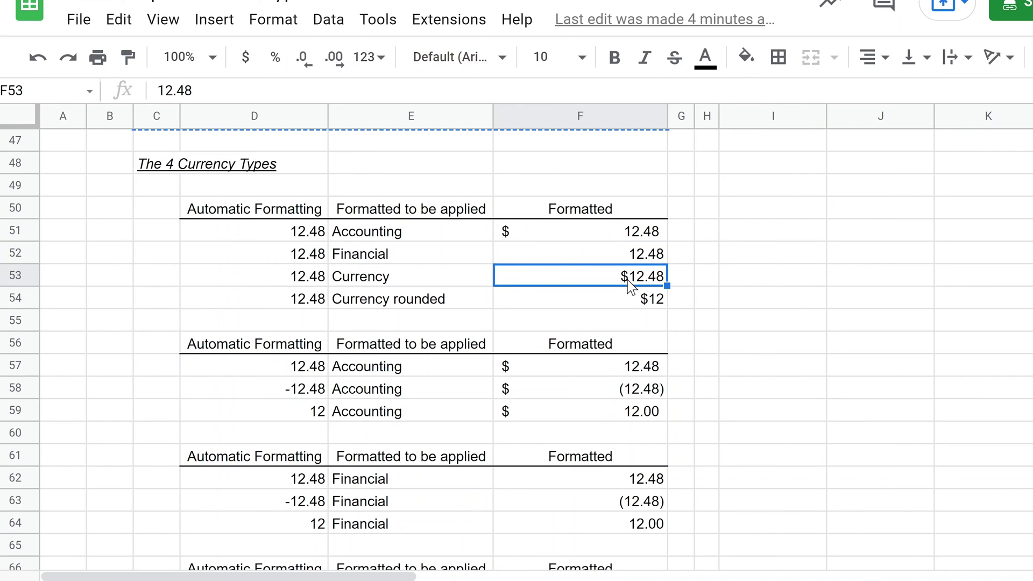
key("Return")
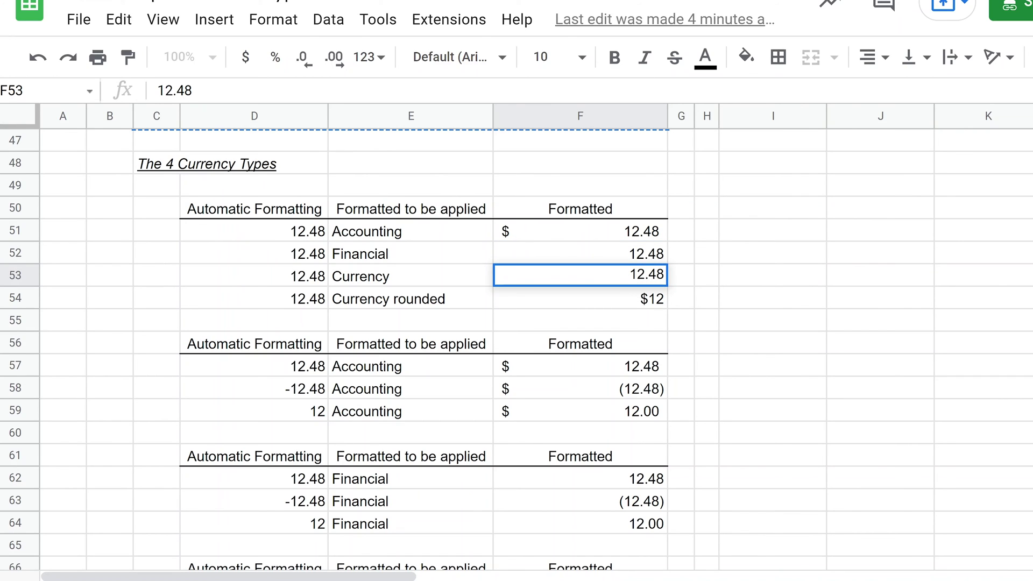
key("Escape")
left_click(615, 302)
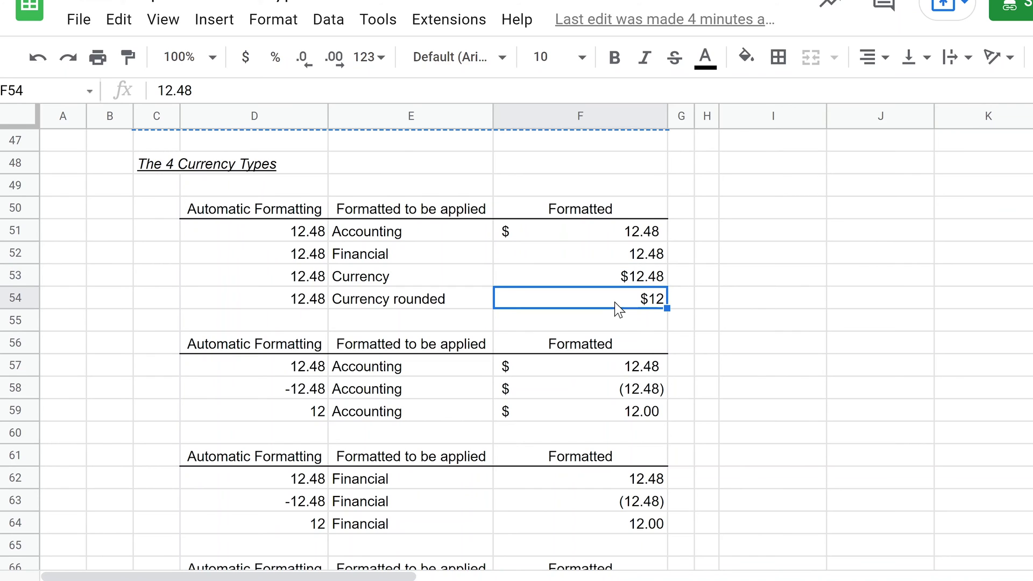
scroll(614, 317, "down", 4)
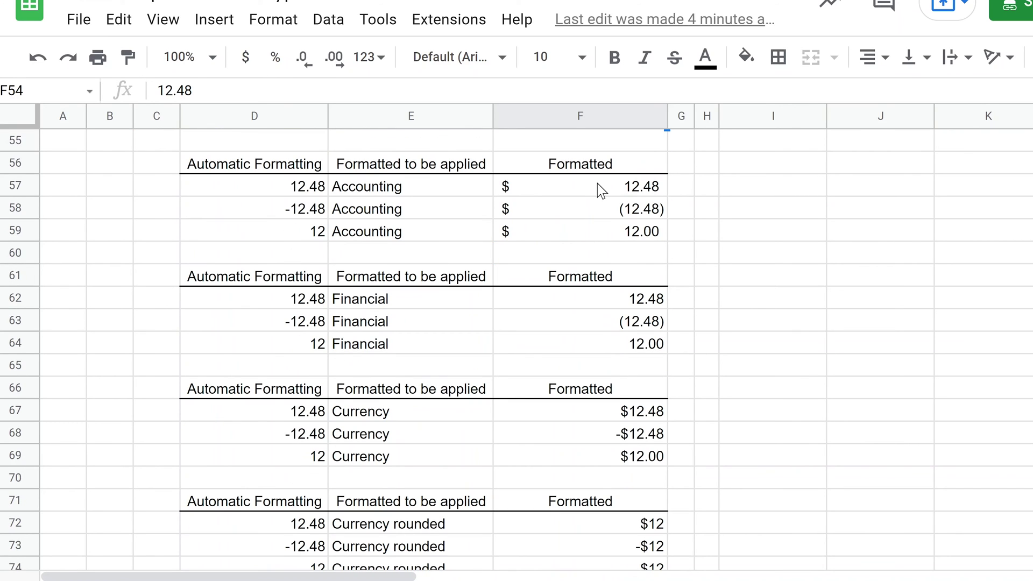
- Select the Accounting results, then the Financial results F62:F64, and compare F64 with F59
left_click(593, 188)
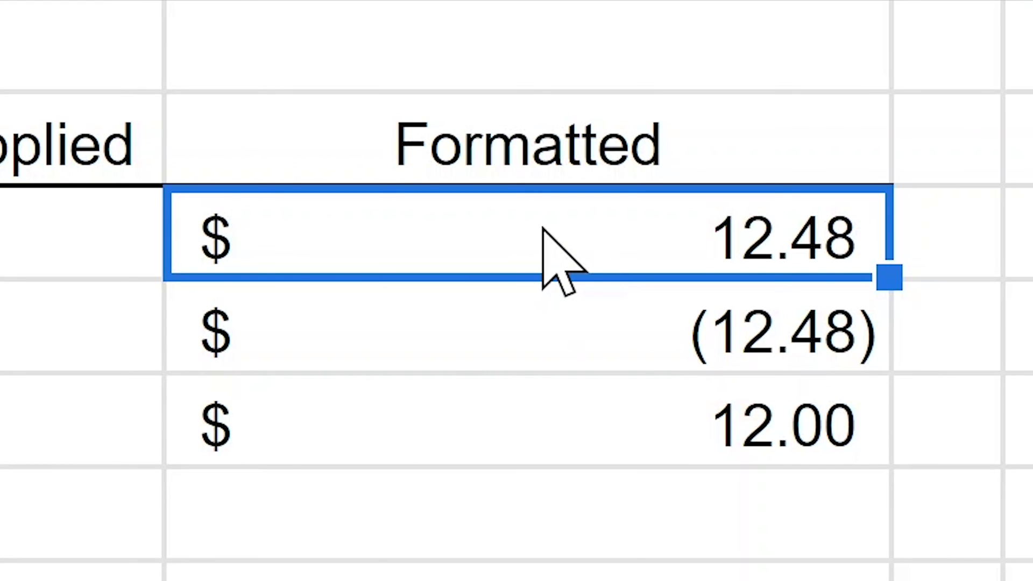
key("shift+Down")
key("shift+Down")
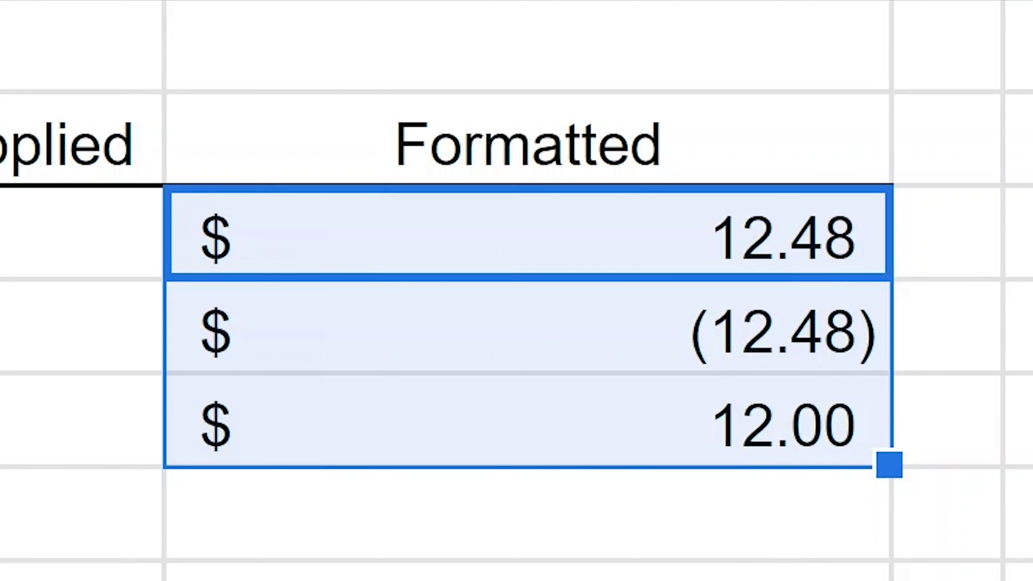
left_click_drag(773, 580, 772, 580)
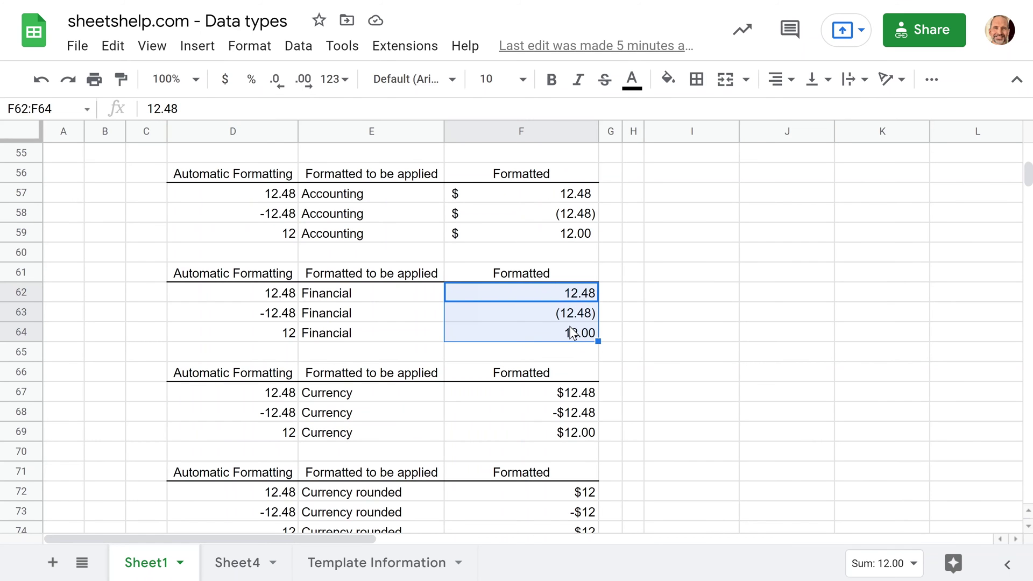
left_click(573, 332)
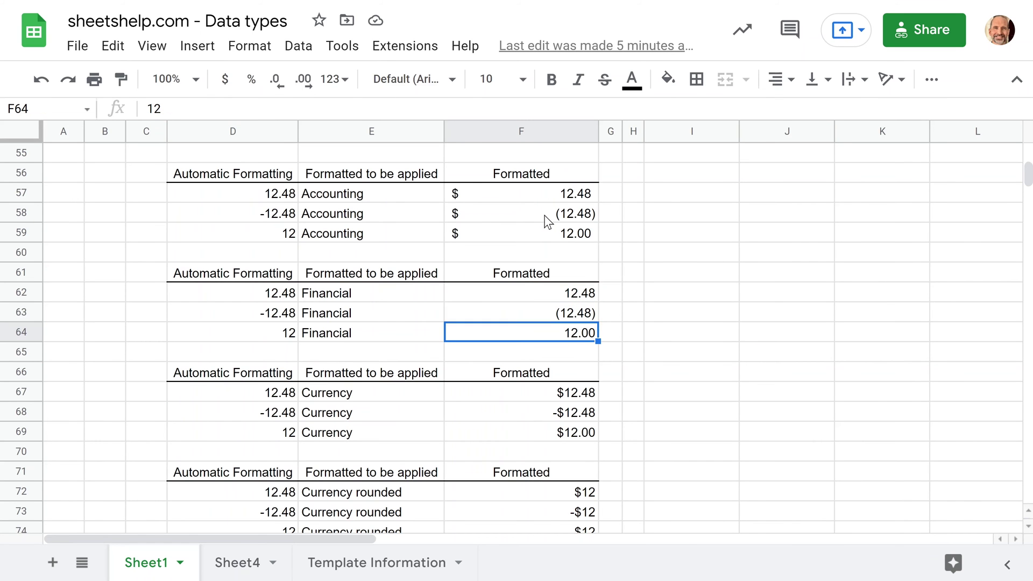
left_click(535, 230)
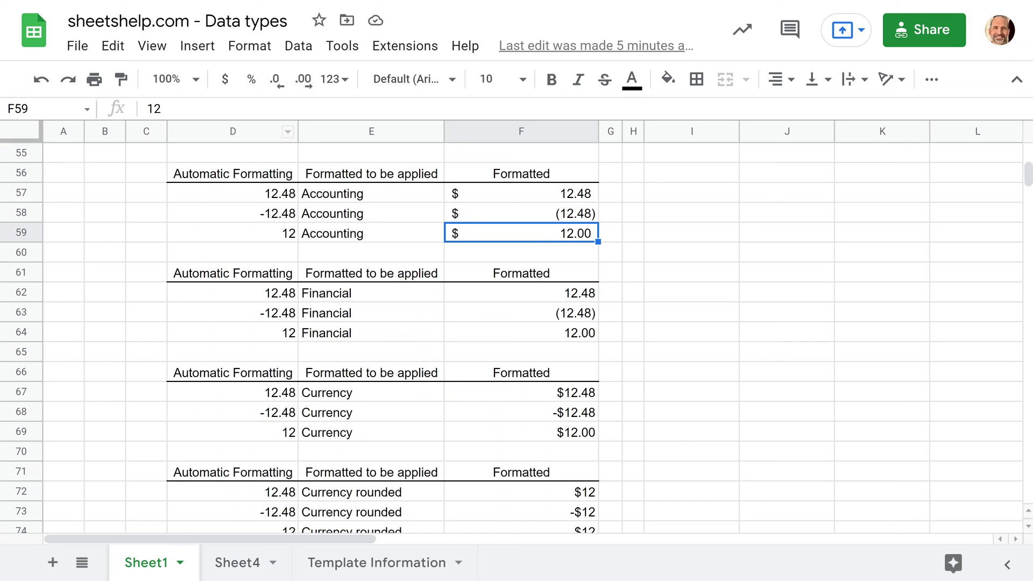
left_click(79, 48)
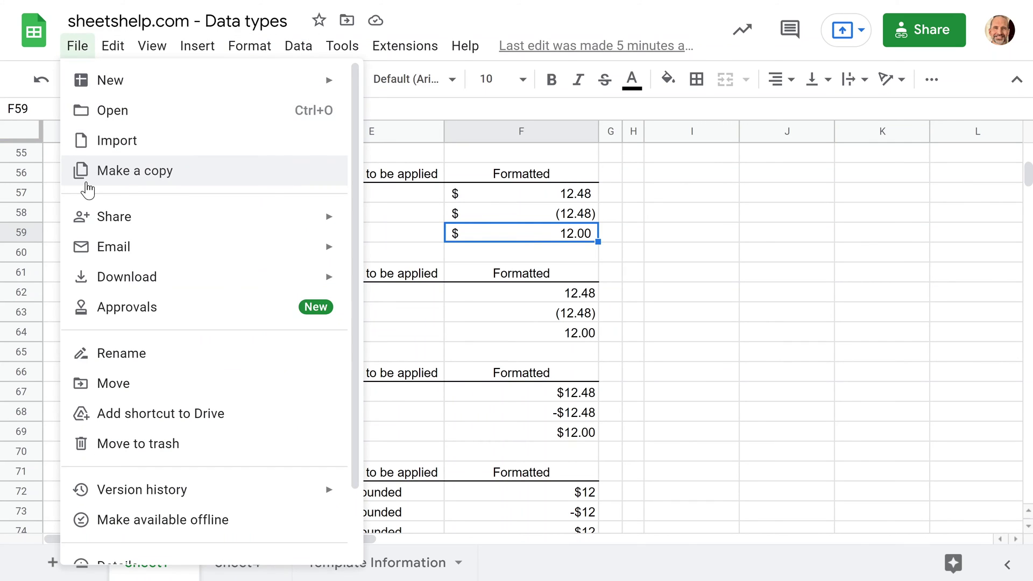
scroll(165, 326, "down", 2)
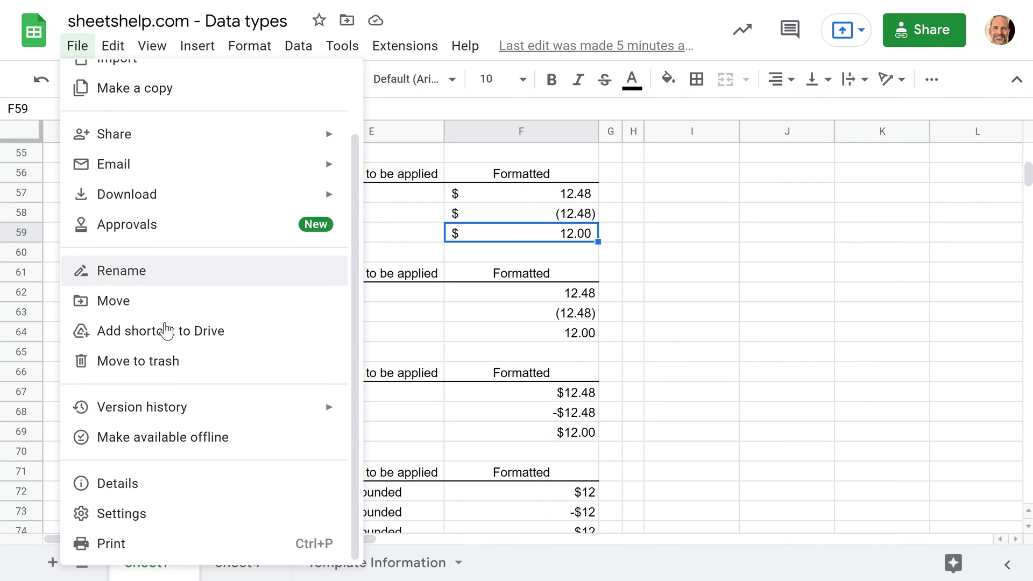
left_click(183, 524)
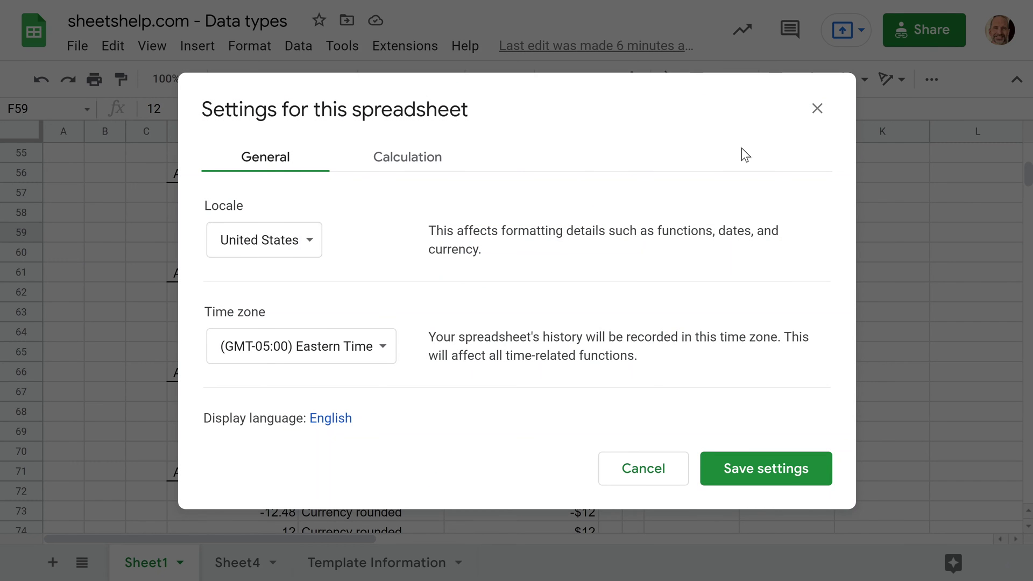
left_click(818, 108)
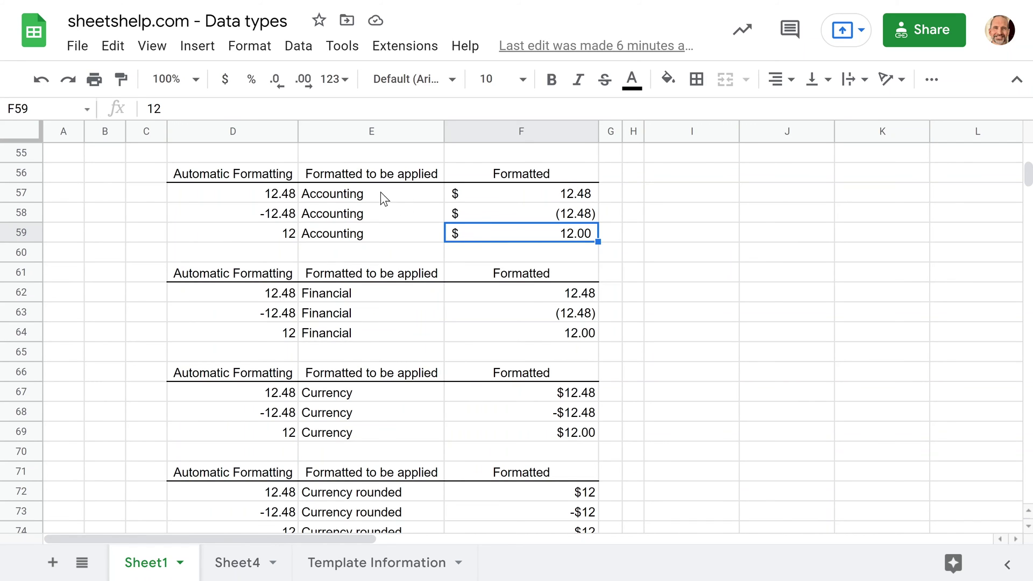
left_click(269, 54)
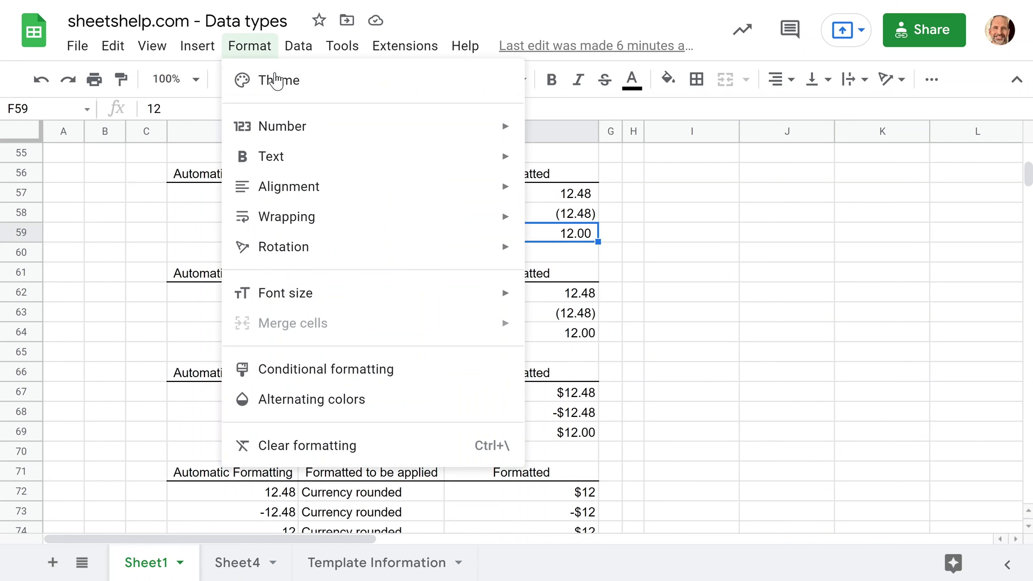
mouse_move(397, 139)
scroll(657, 371, "down", 3)
left_click(664, 501)
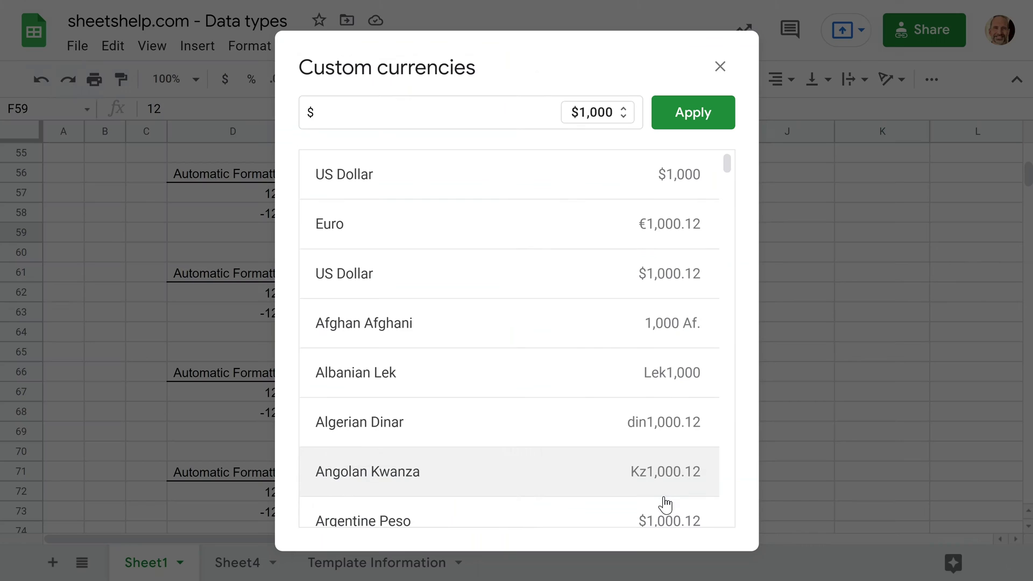
scroll(430, 237, "down", 5)
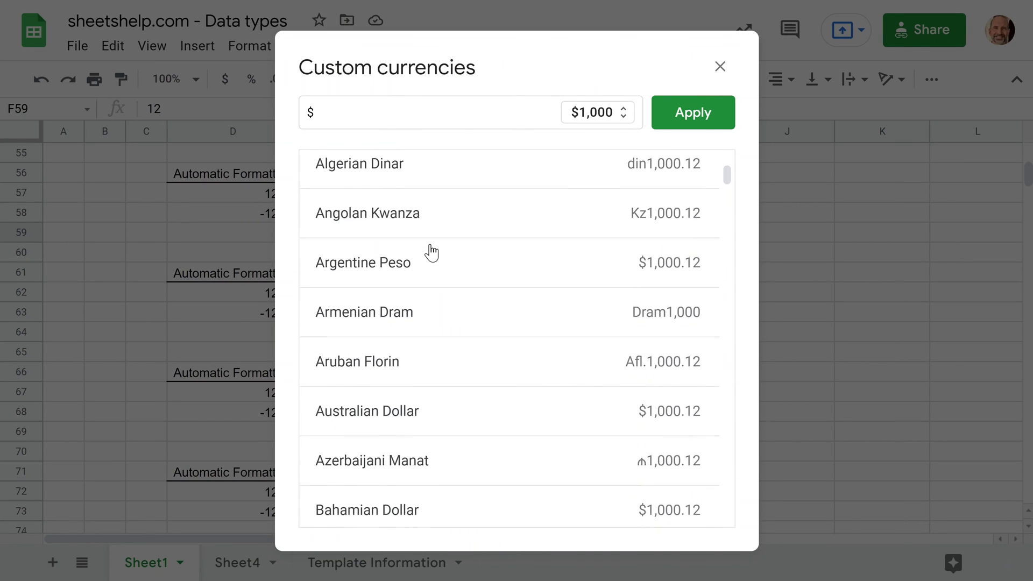
scroll(428, 255, "down", 1)
scroll(430, 267, "down", 5)
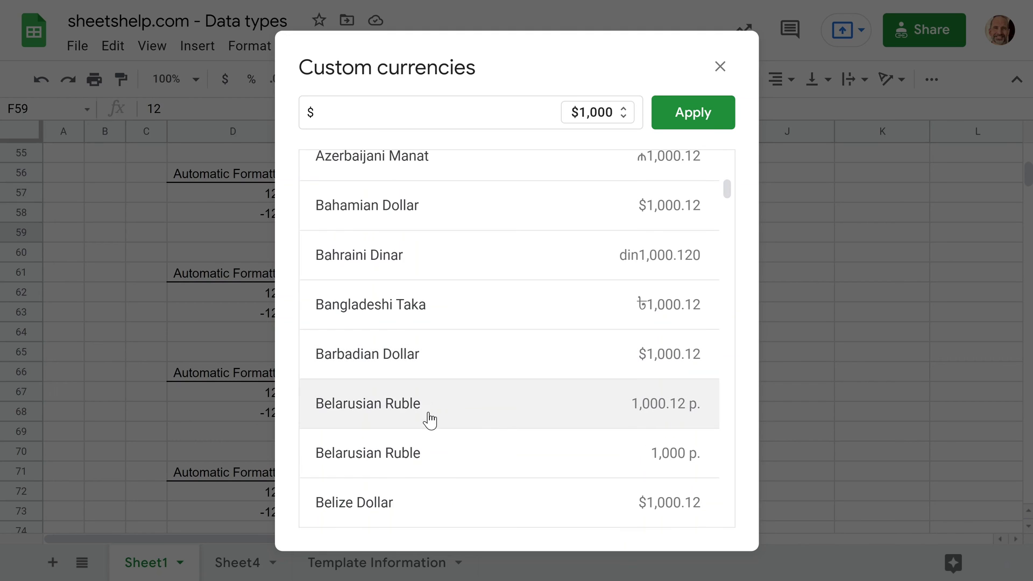
scroll(466, 423, "down", 10)
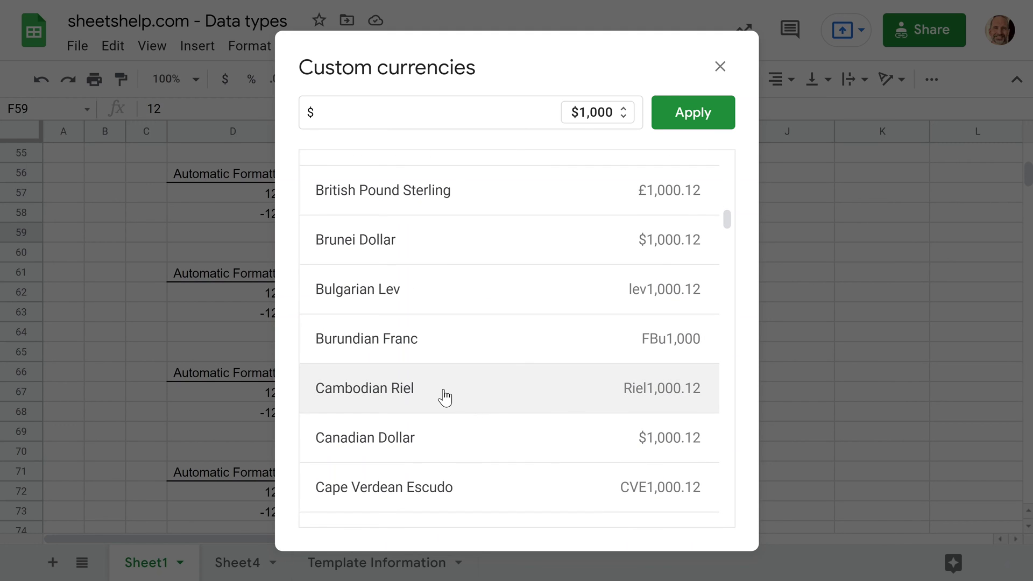
left_click(444, 399)
key("Return")
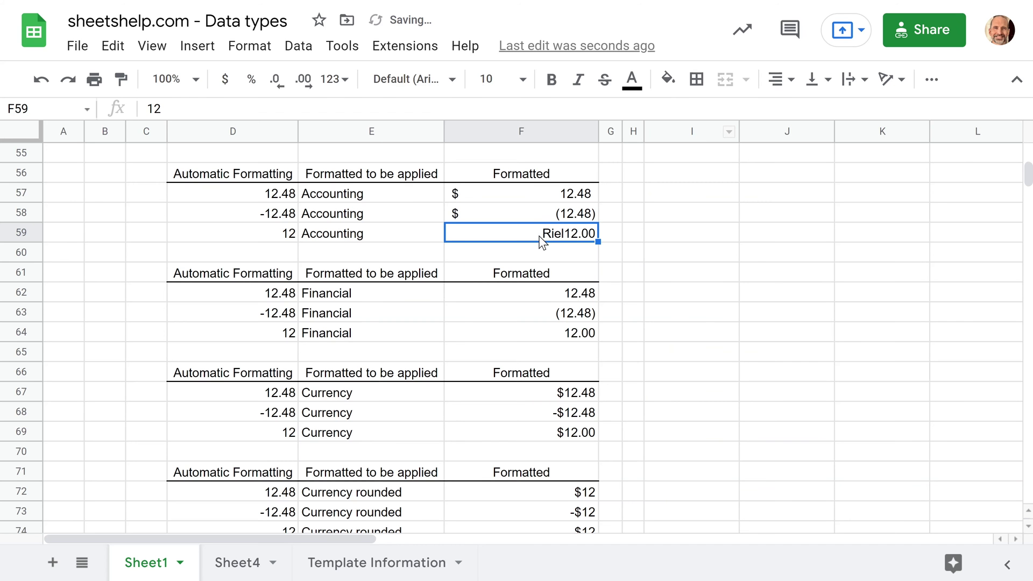
double_click(562, 235)
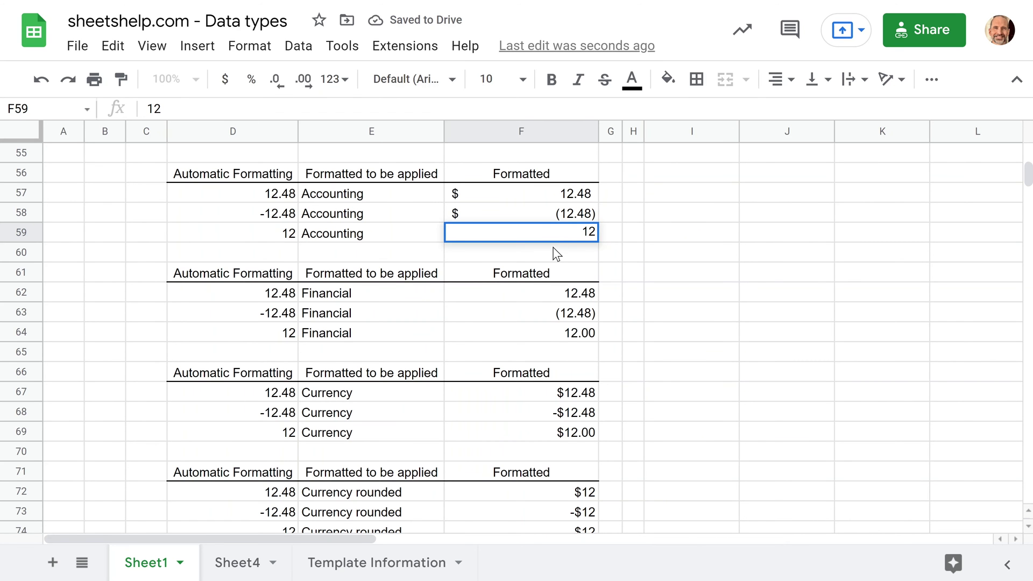
key("Return")
left_click(40, 79)
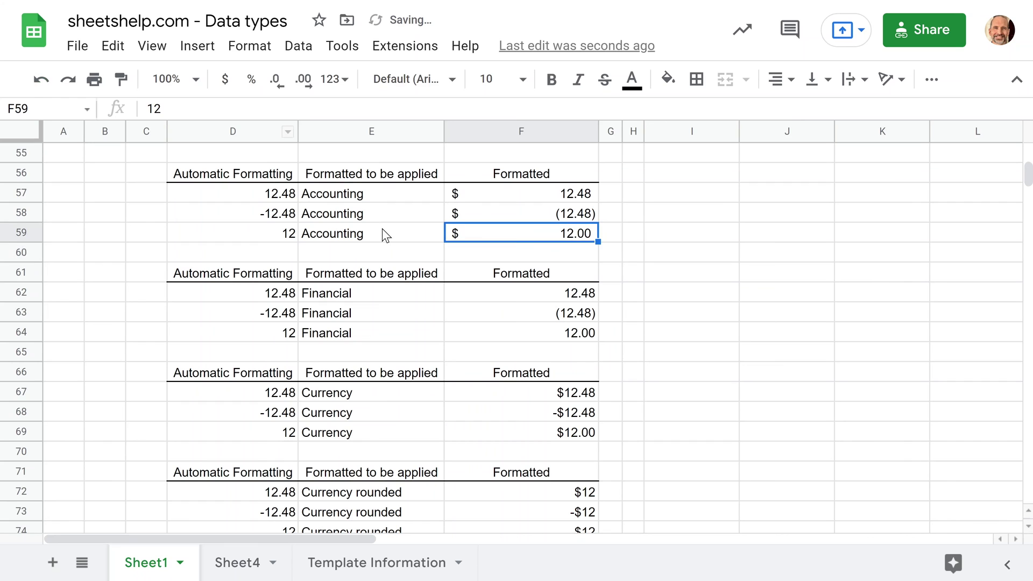
- Scroll to the Date and Time table and inspect the Date entry in E79 and raw value in D79
scroll(379, 240, "down", 1)
scroll(379, 240, "down", 7)
scroll(378, 244, "up", 2)
left_click(356, 240)
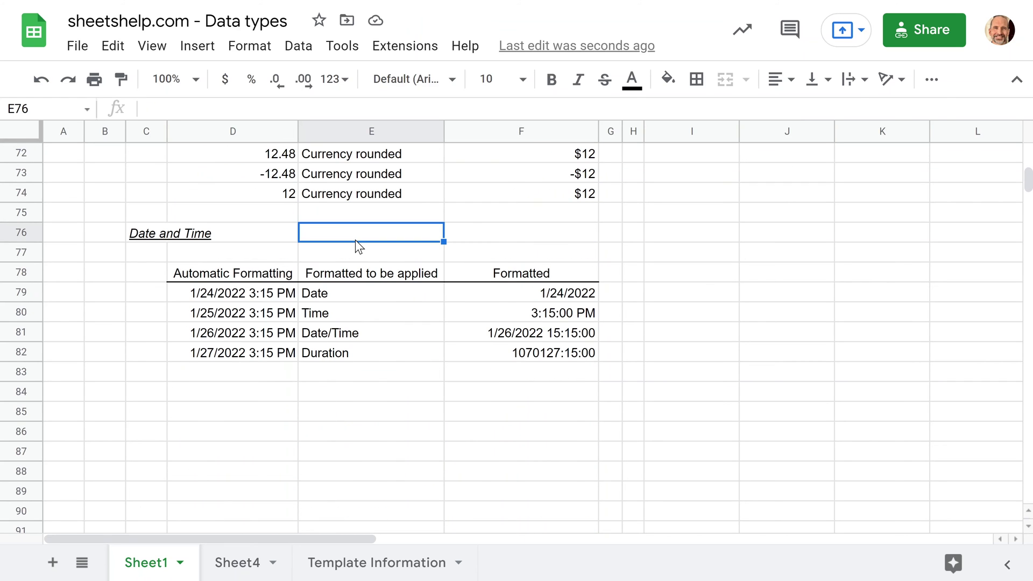
key("Down")
key("Down")
key("Down")
key("Down")
key("Down")
key("Down")
key("Down")
key("Down")
key("Down")
key("Down")
key("Down")
key("Down")
key("Down")
key("Down")
key("Down")
key("Down")
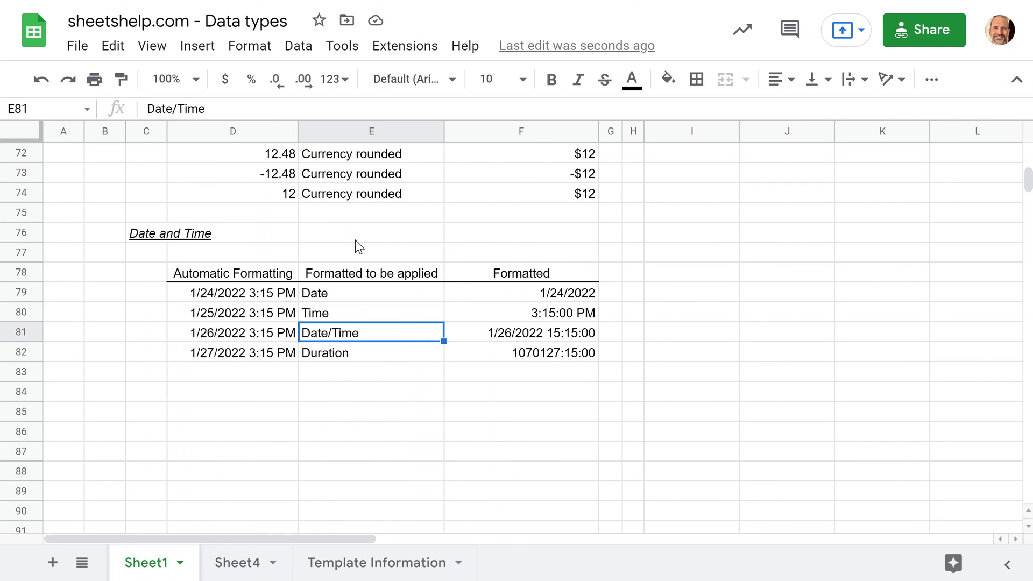
left_click(356, 240)
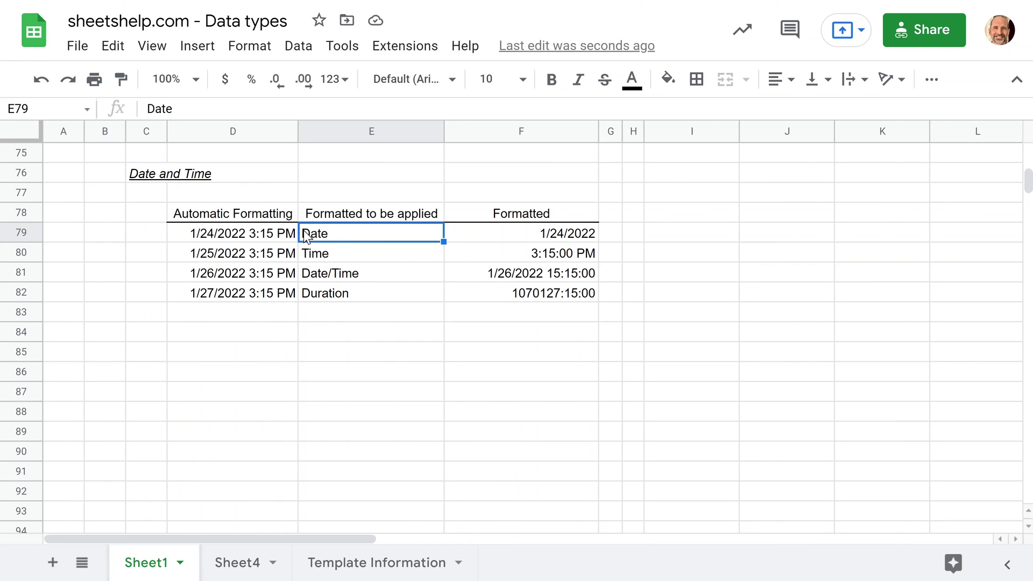
left_click(265, 240)
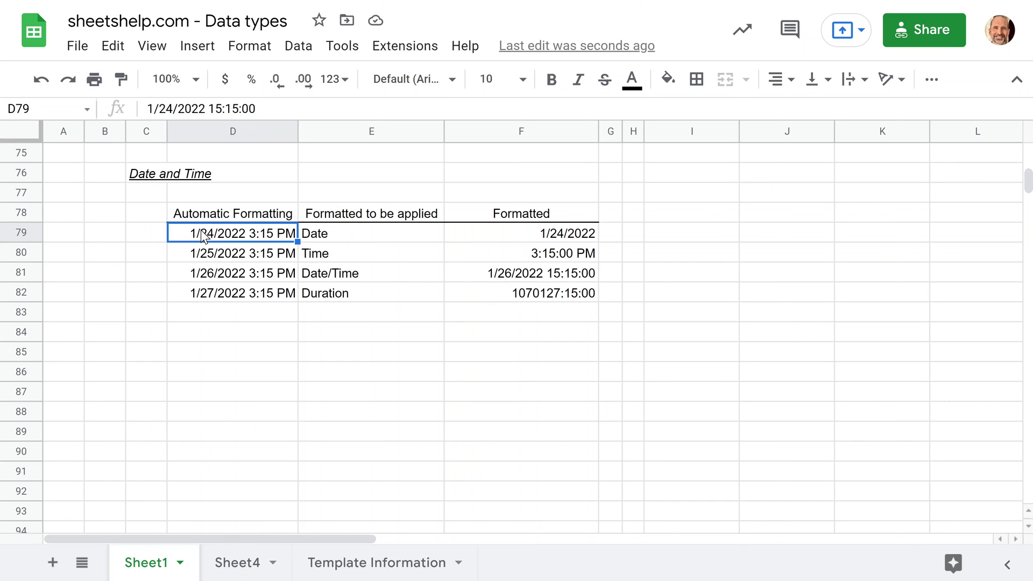
- Enter January 25, 2022 in cell D84
left_click(232, 318)
left_click(241, 335)
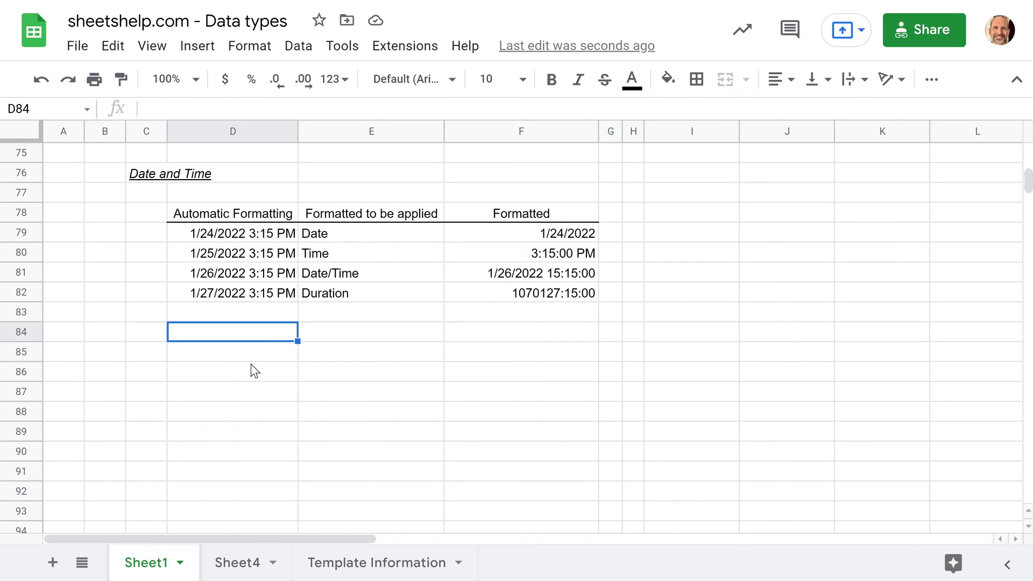
type("Janur")
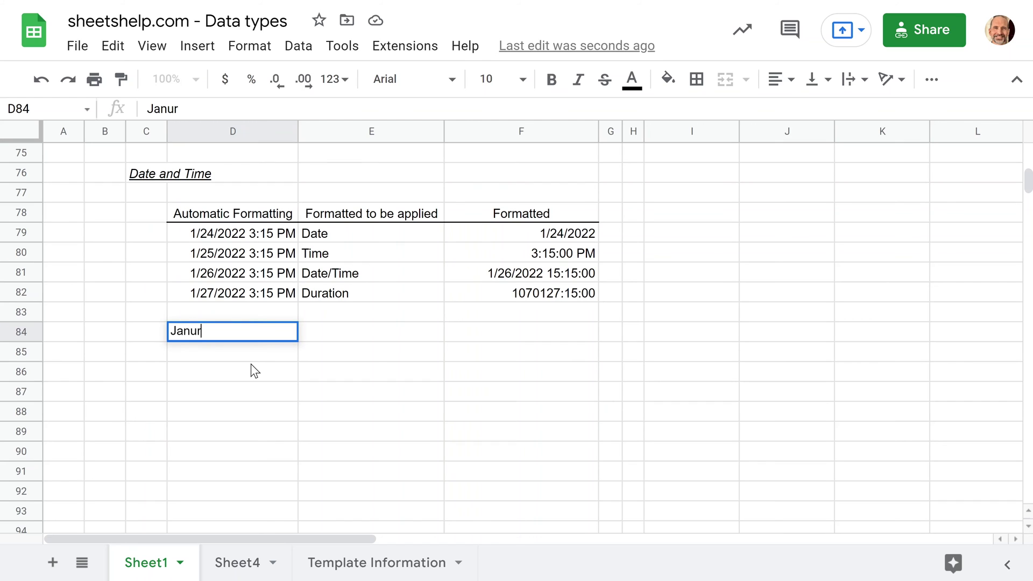
key("BackSpace")
type("ary 25, 30")
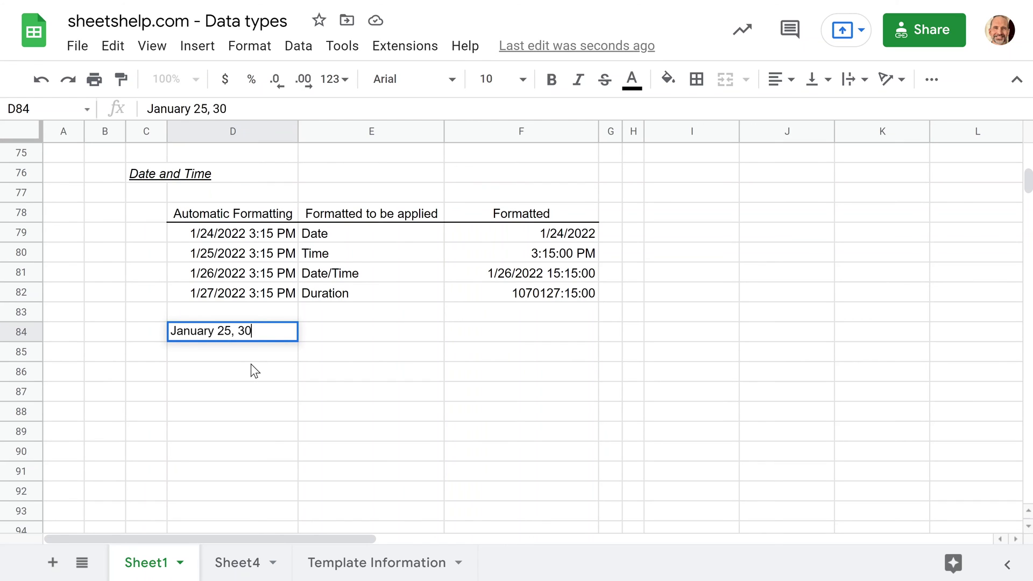
type("33")
key("BackSpace")
key("BackSpace")
key("BackSpace")
key("BackSpace")
type("2022")
key("Return")
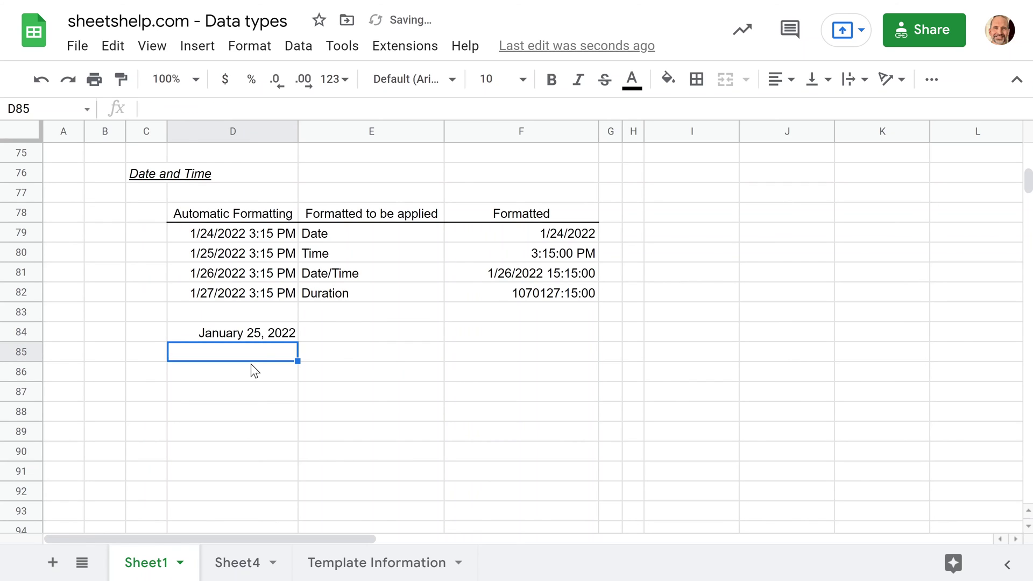
- Check that =TYPE(D84) in E84 returns 1, then undo it
key("Up")
key("Right")
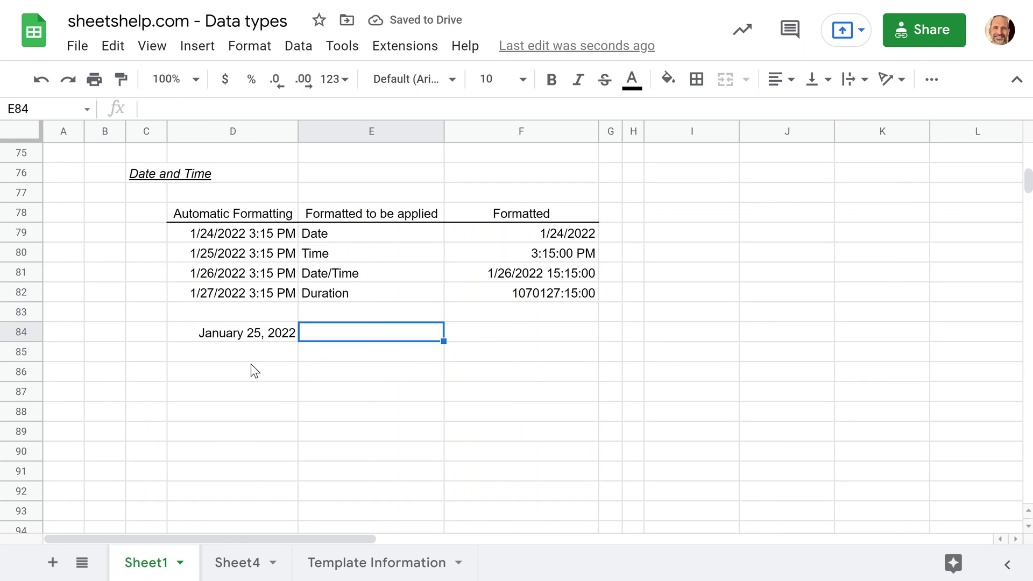
type("=type(")
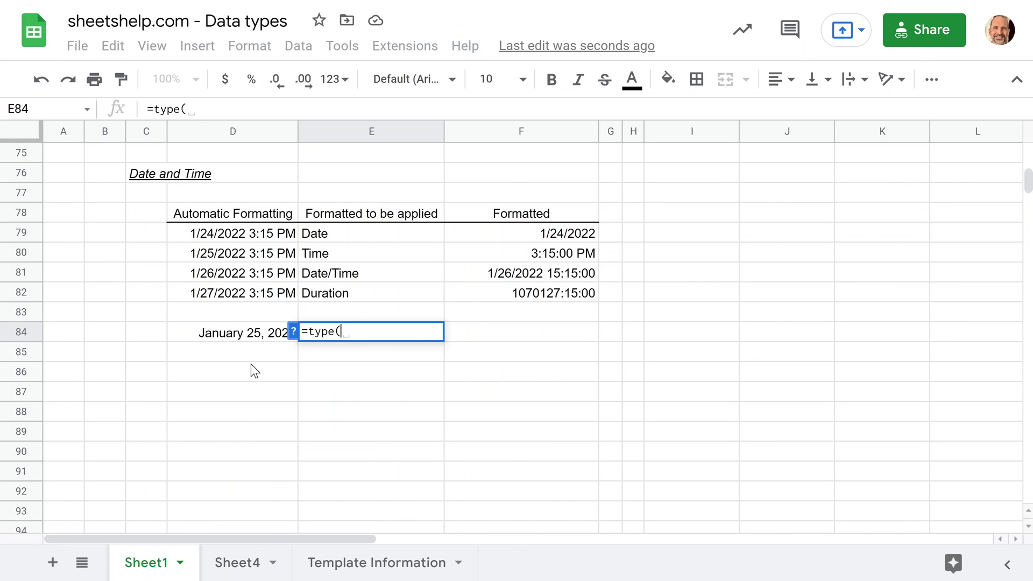
key("Left")
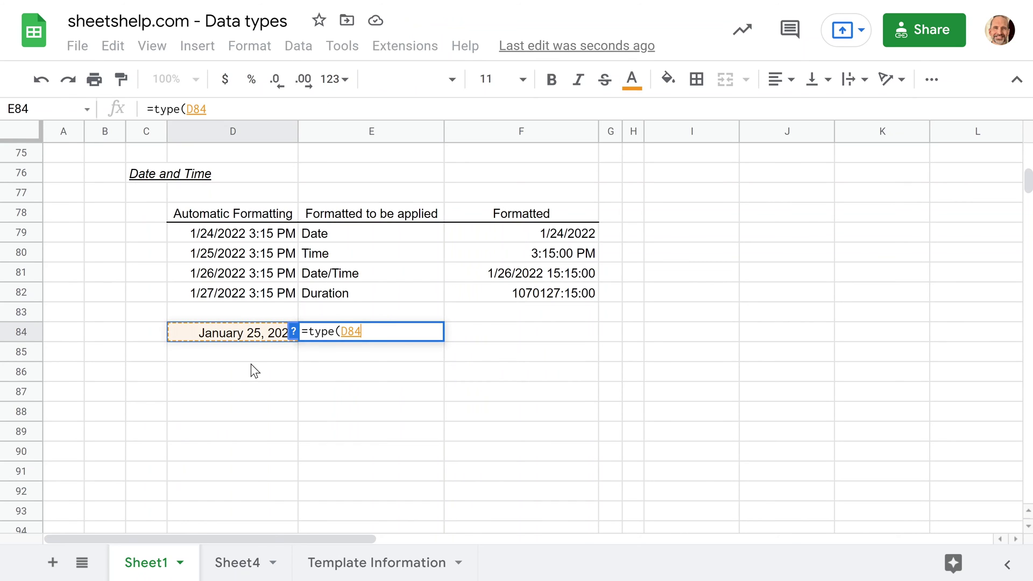
type(")")
key("Return")
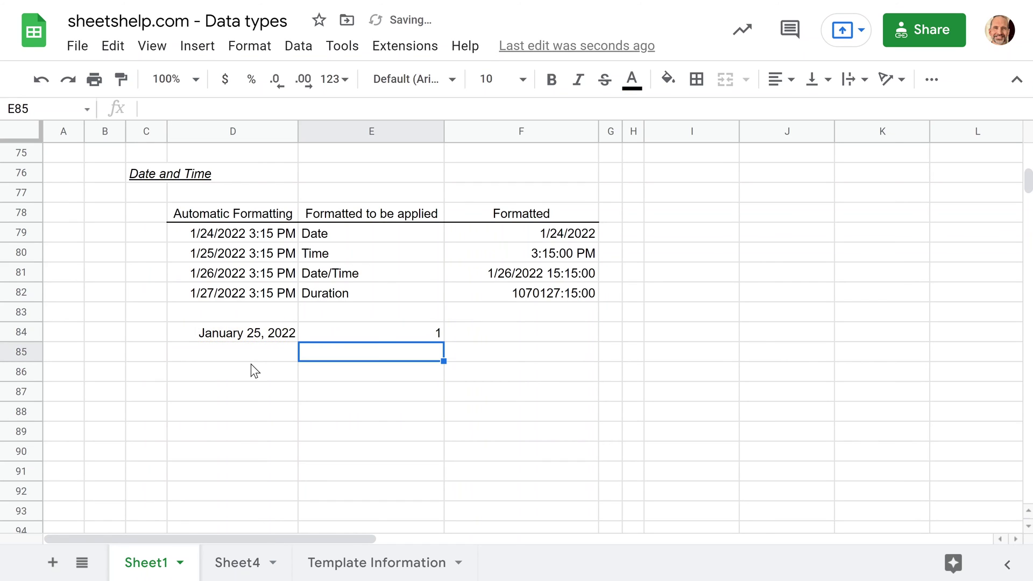
key("ctrl+z")
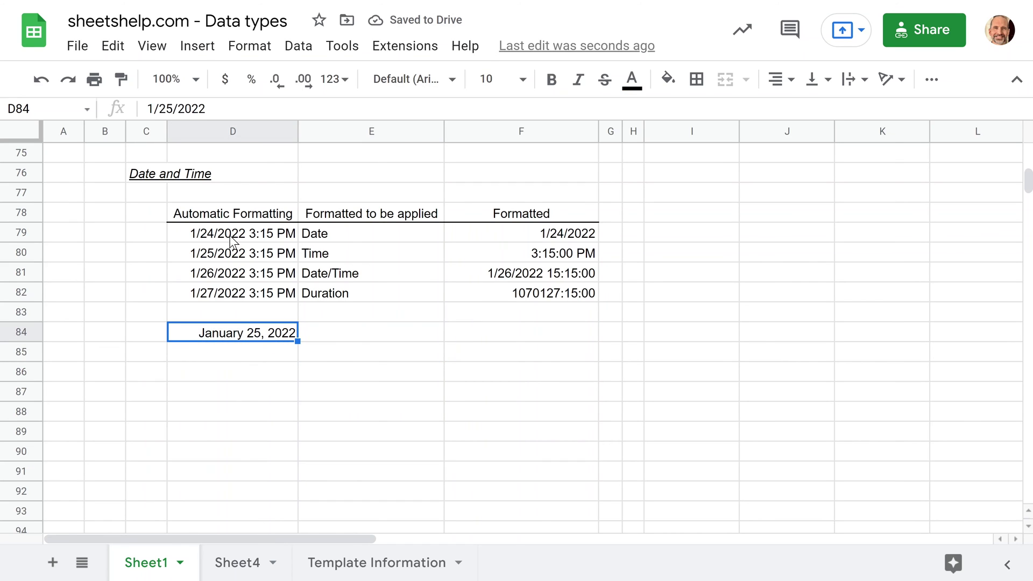
- Change D84 to January 25, 2022 3:15 pm
key("Return")
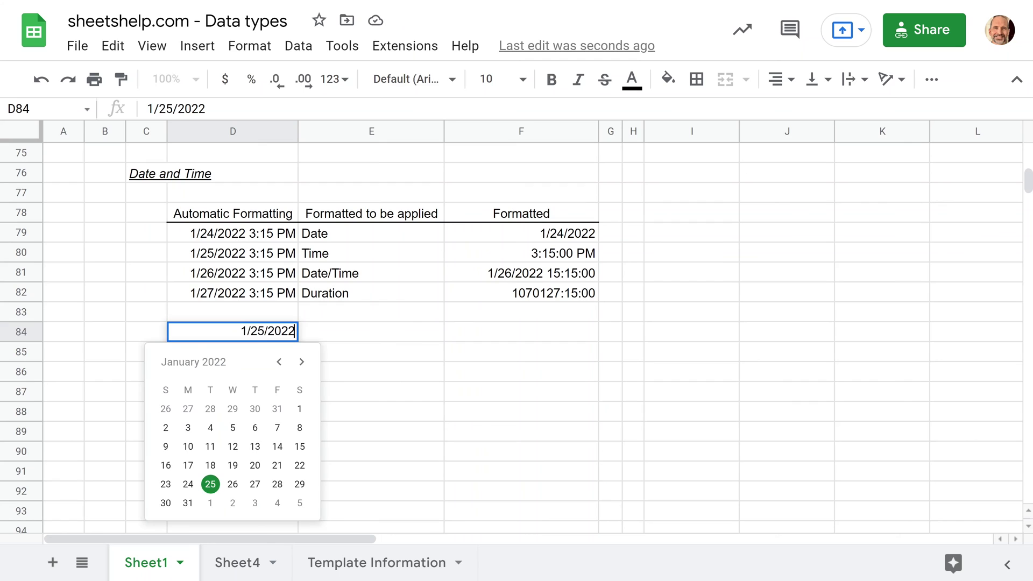
type("3:15 m")
key("BackSpace")
key("BackSpace")
type("pm")
key("Return")
left_click(256, 334)
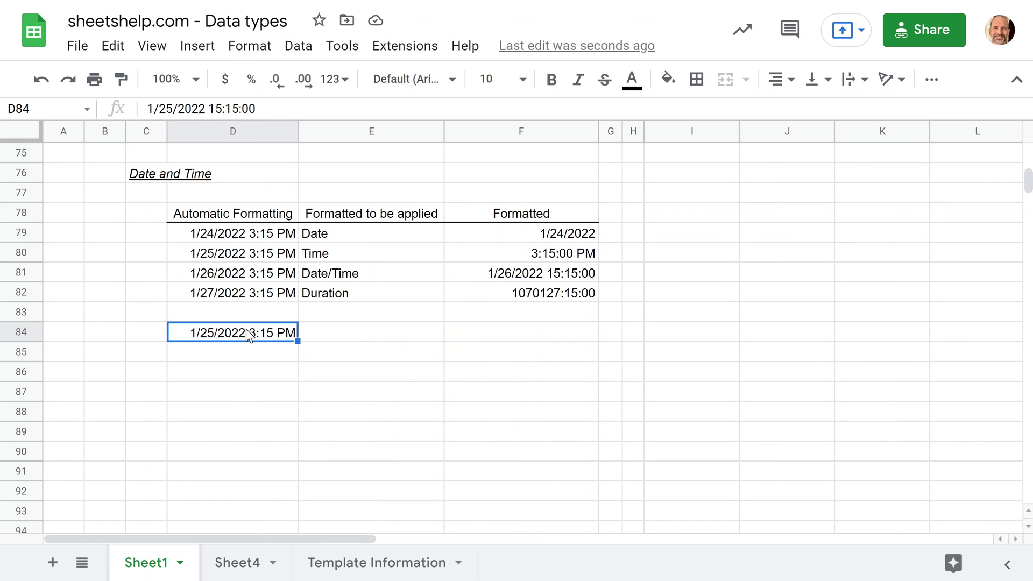
- Format D84 as Time, then as Number so it shows 44,586.64
left_click(251, 45)
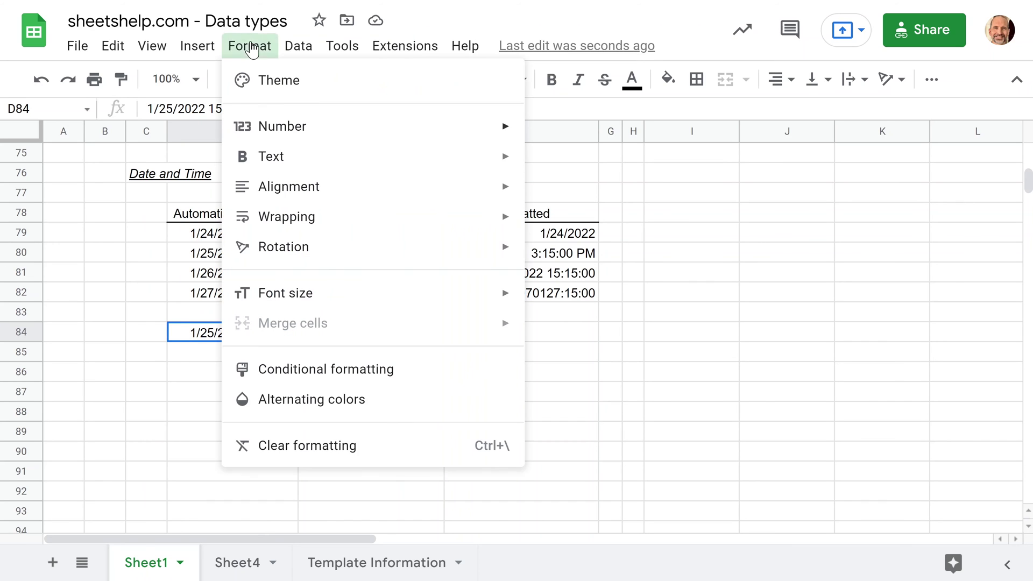
mouse_move(347, 132)
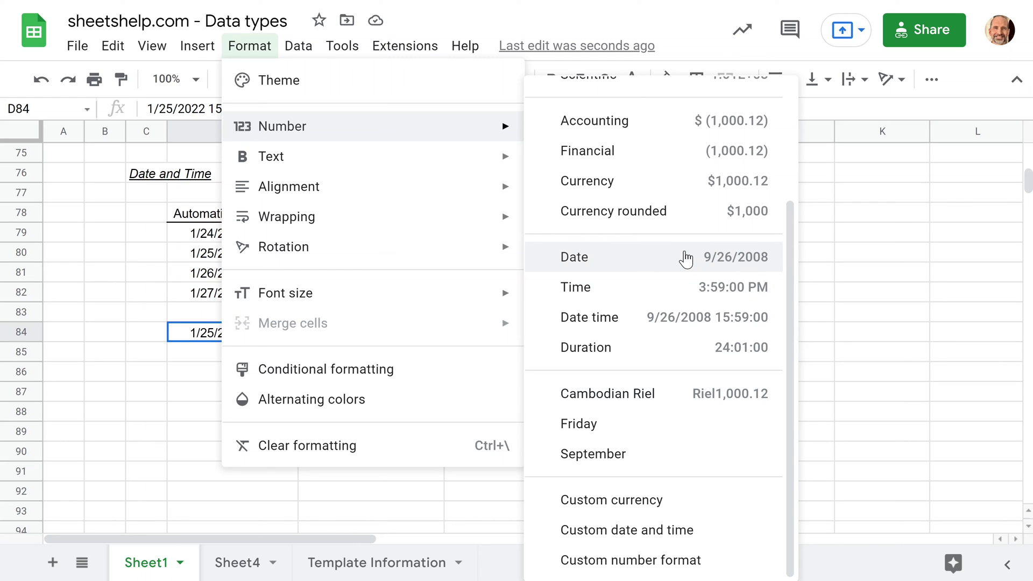
left_click(683, 293)
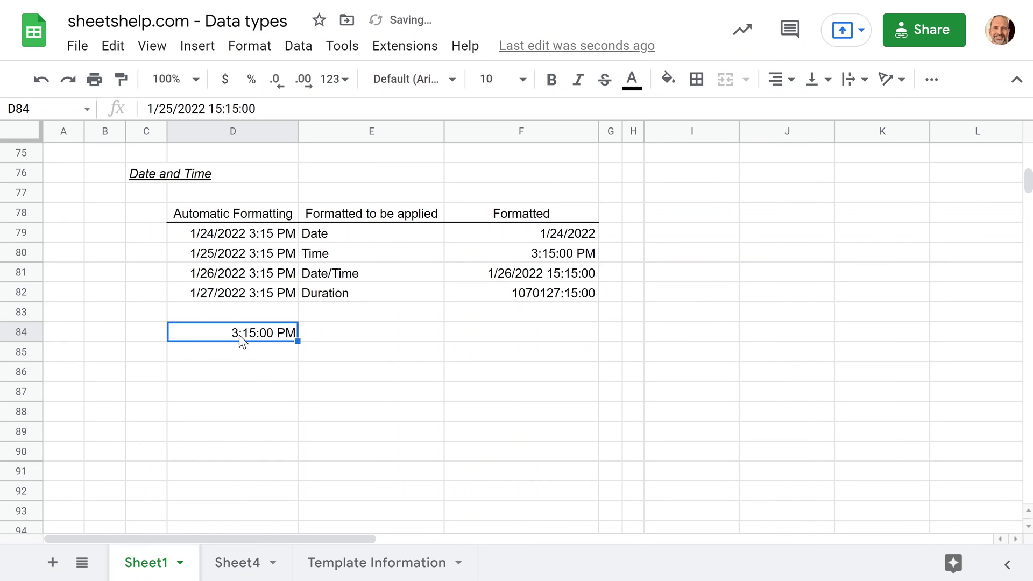
left_click(263, 48)
mouse_move(281, 137)
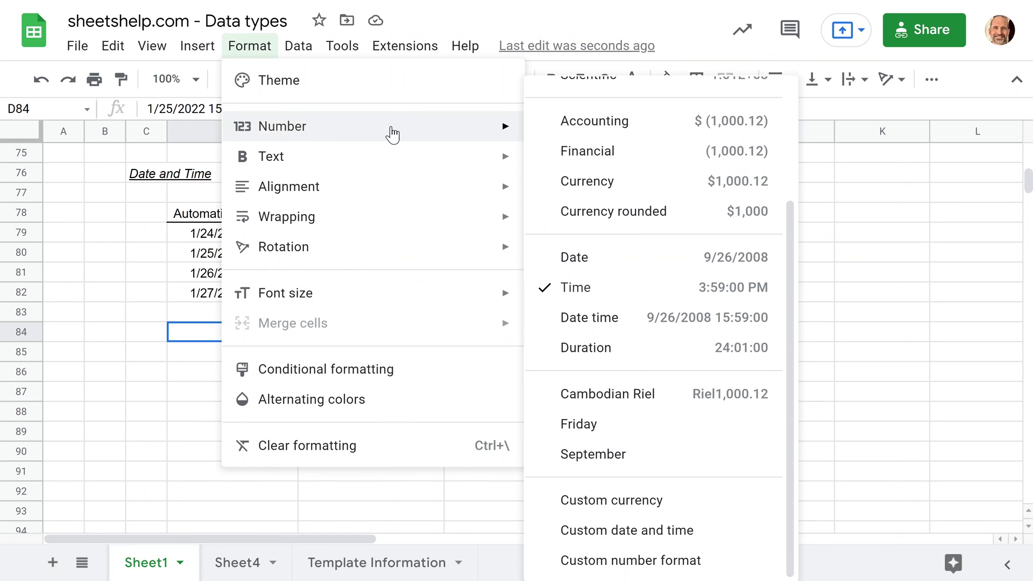
scroll(628, 186, "up", 3)
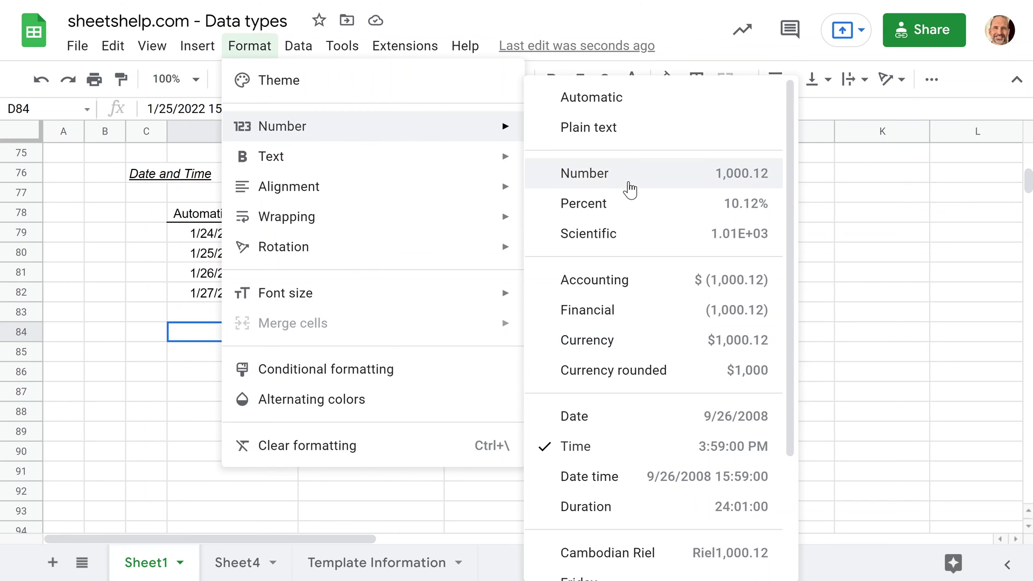
left_click(627, 183)
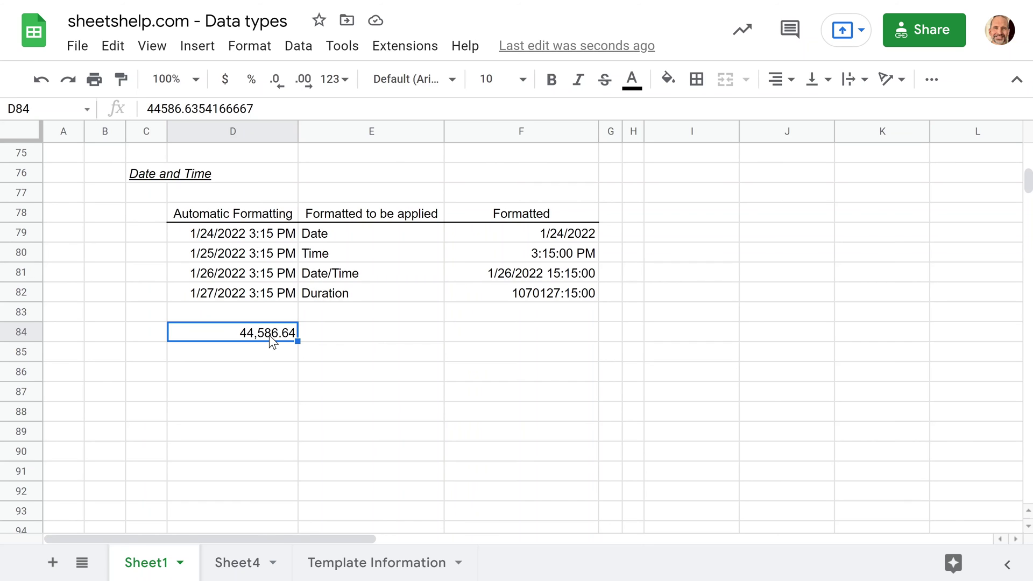
- On Sheet4, apply the Plain text format to Inventory in F118
key("ctrl+Page_Down")
left_click(132, 235)
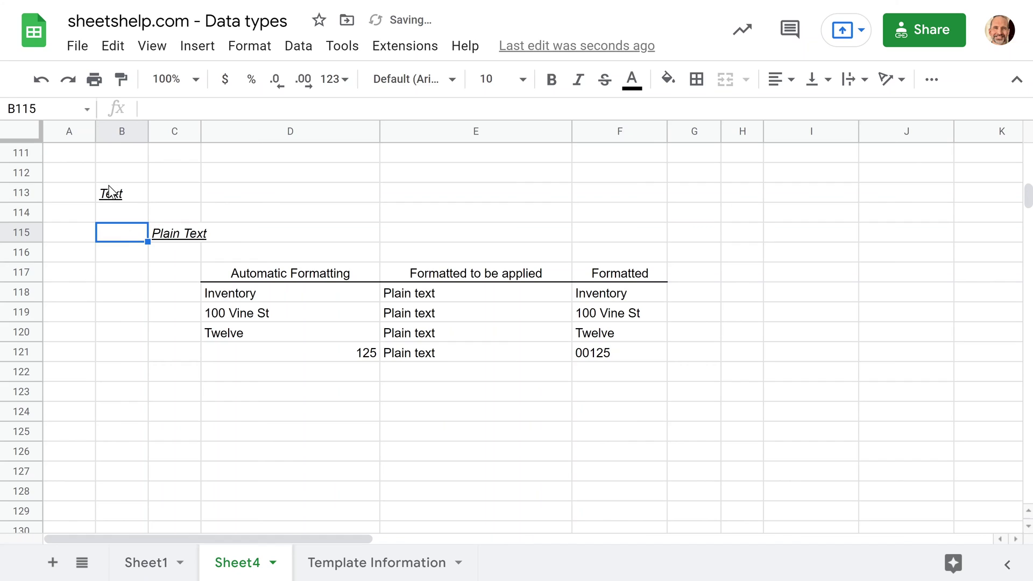
left_click(120, 198)
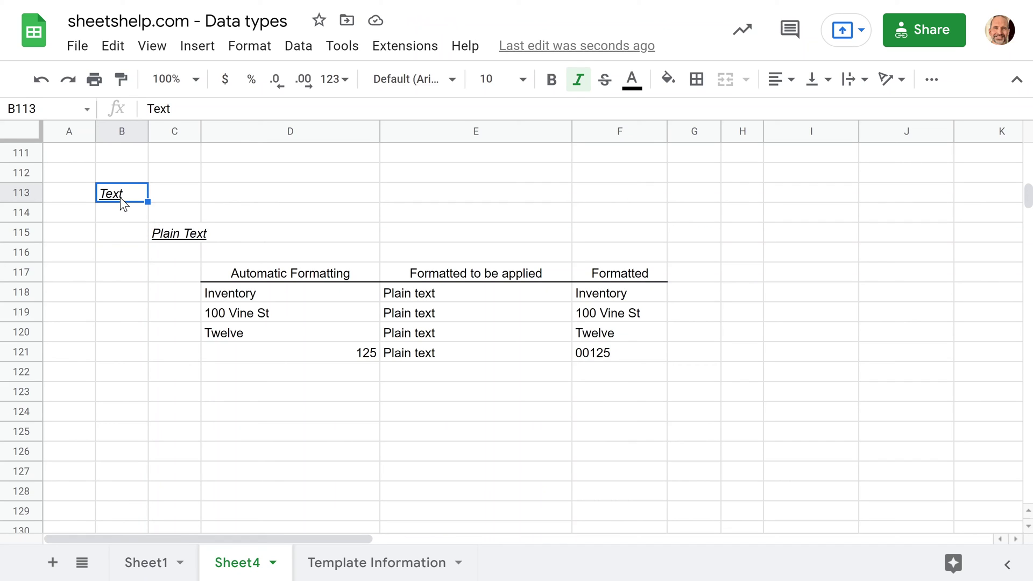
left_click(243, 297)
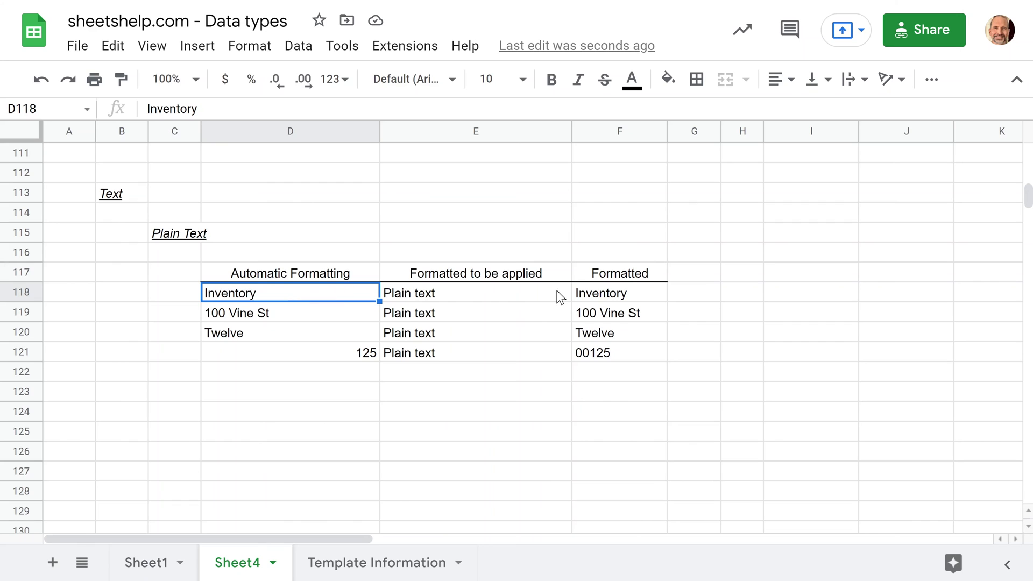
left_click(595, 294)
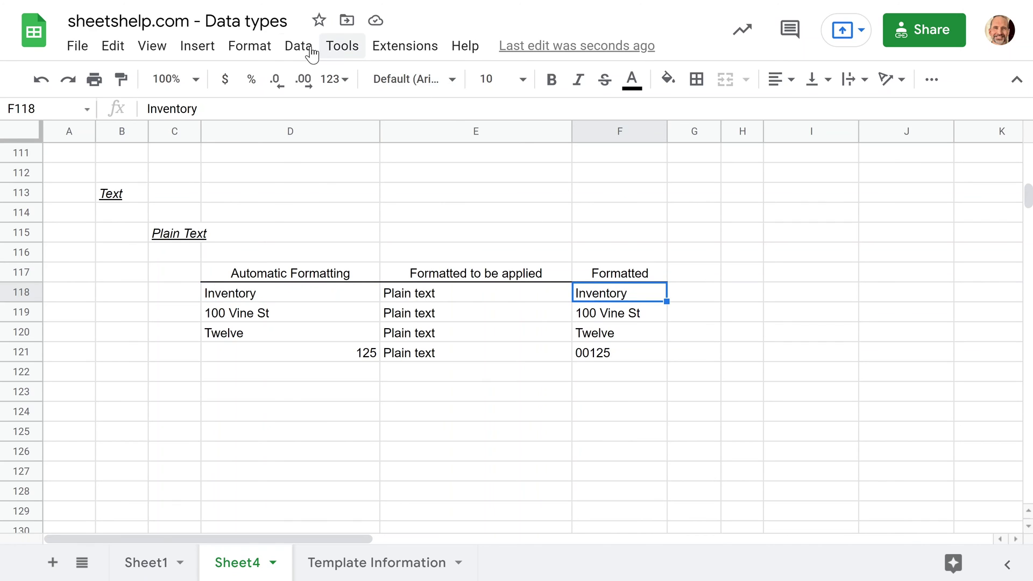
left_click(267, 48)
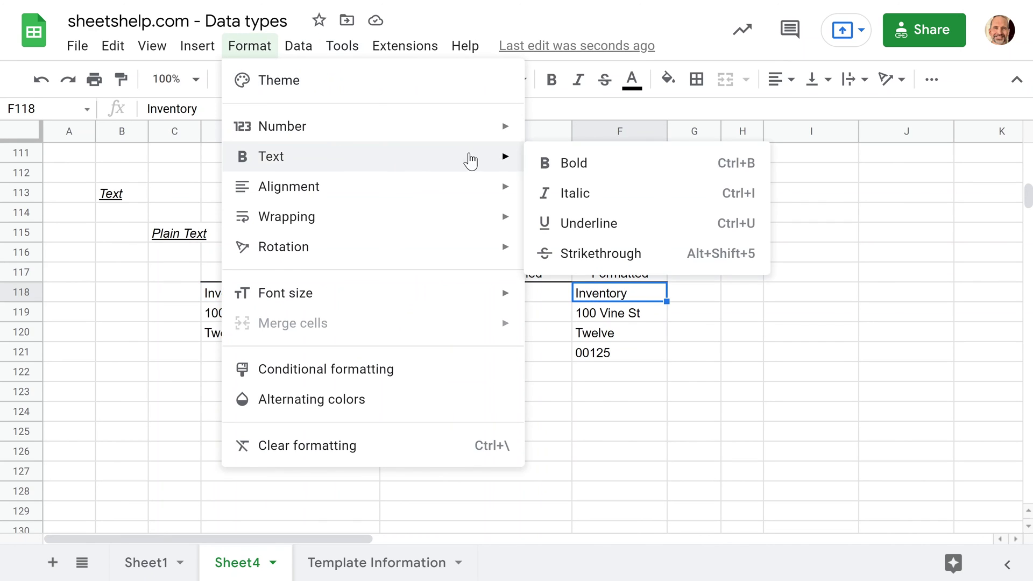
mouse_move(516, 131)
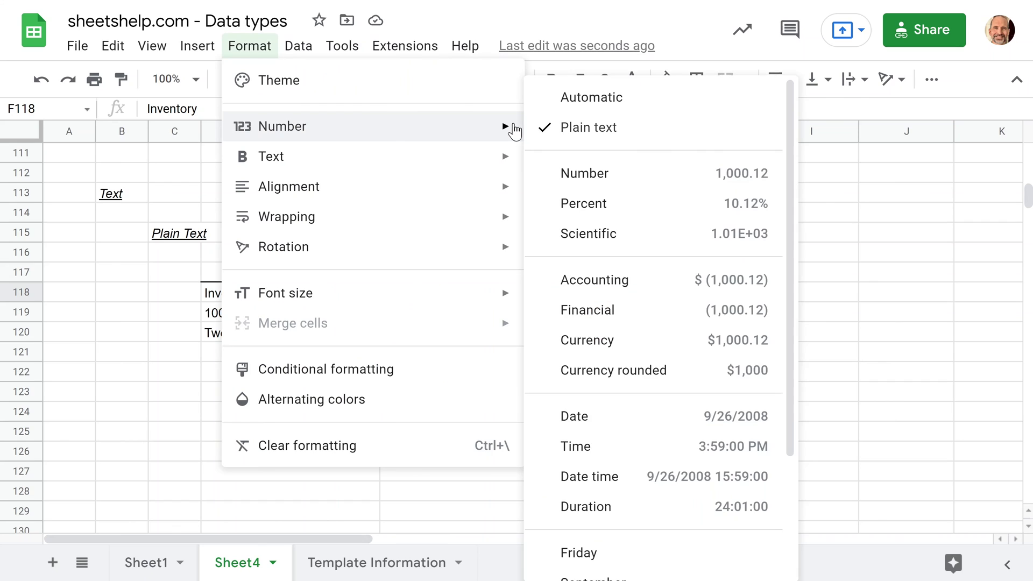
left_click(635, 137)
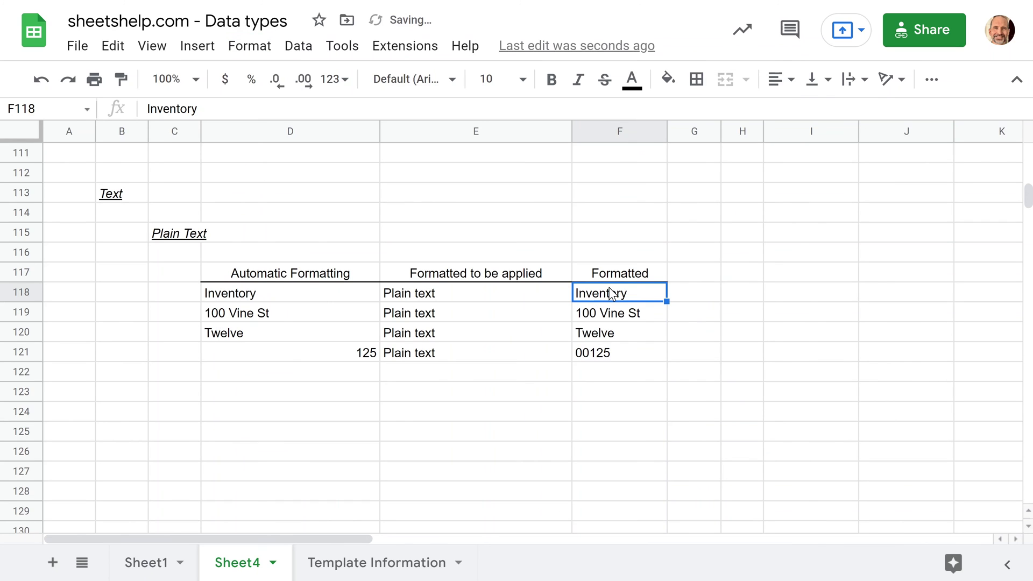
left_click(333, 317)
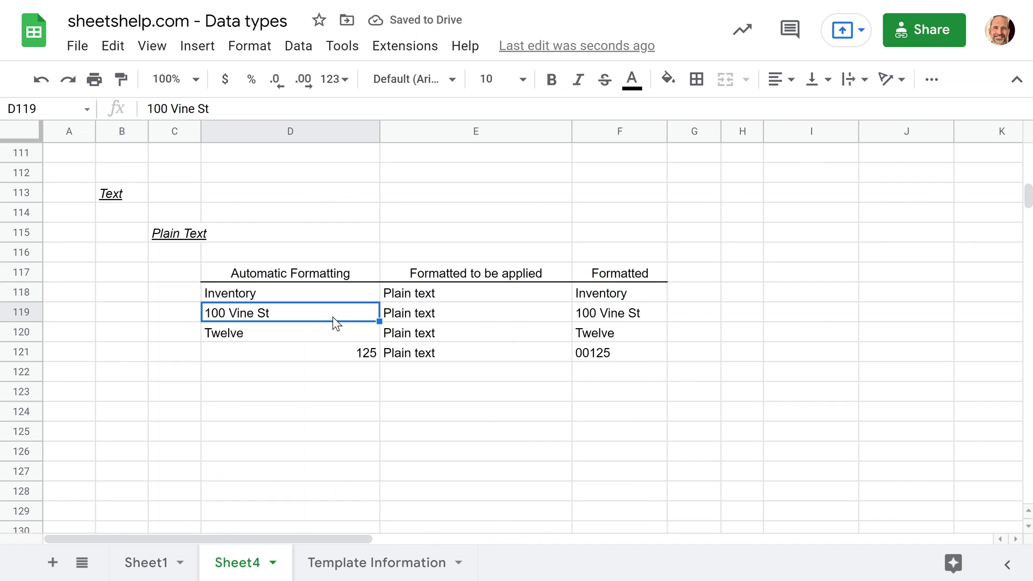
double_click(236, 317)
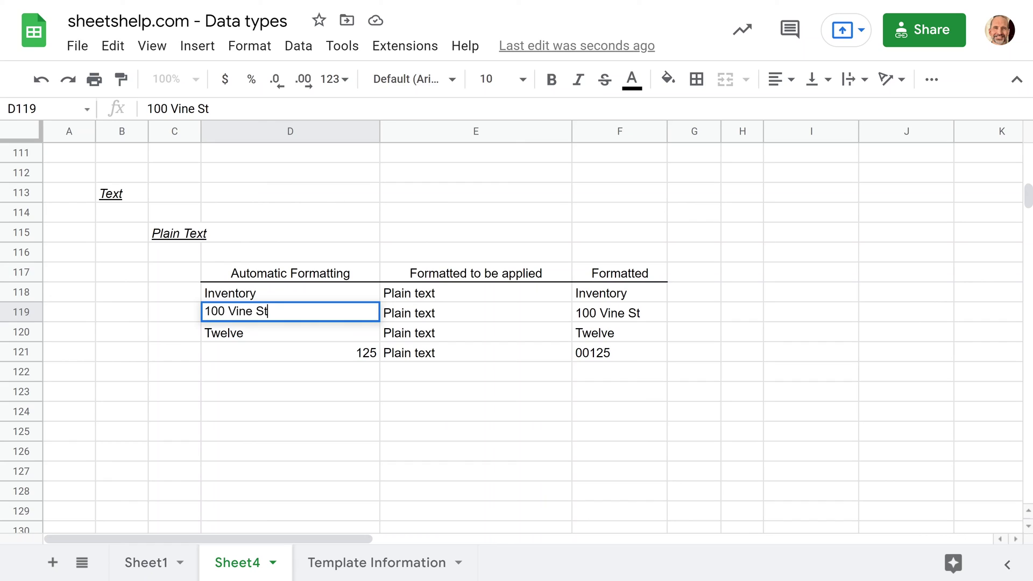
left_click_drag(228, 313, 204, 312)
left_click(228, 312)
left_click_drag(229, 312, 268, 312)
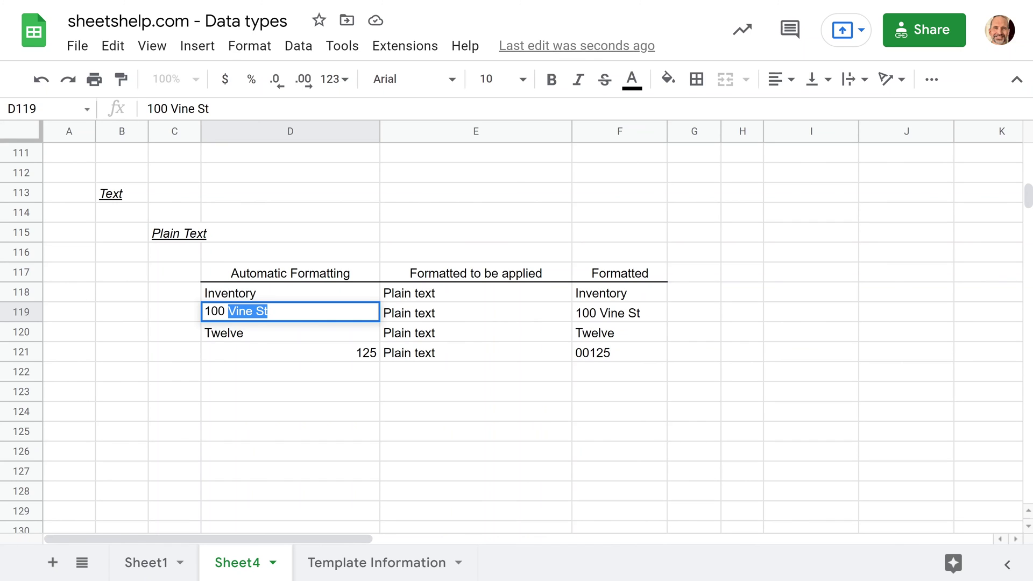
key("Escape")
left_click(664, 315)
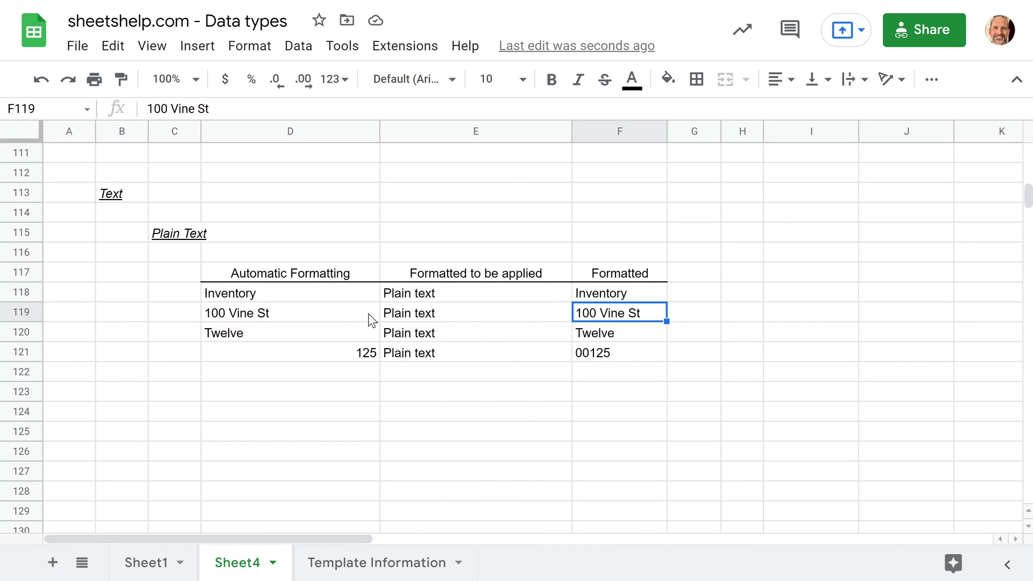
left_click(242, 339)
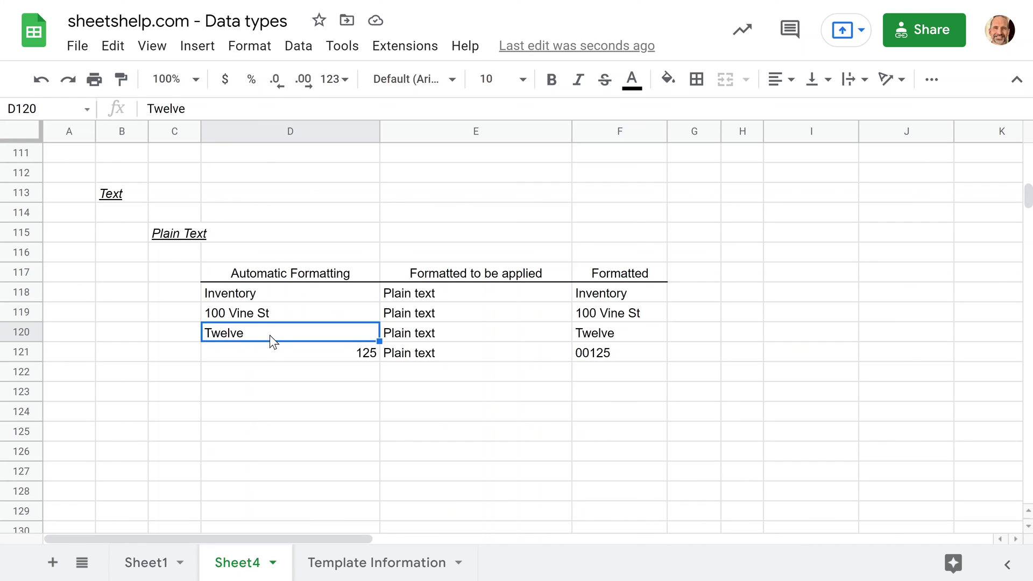
left_click(276, 356)
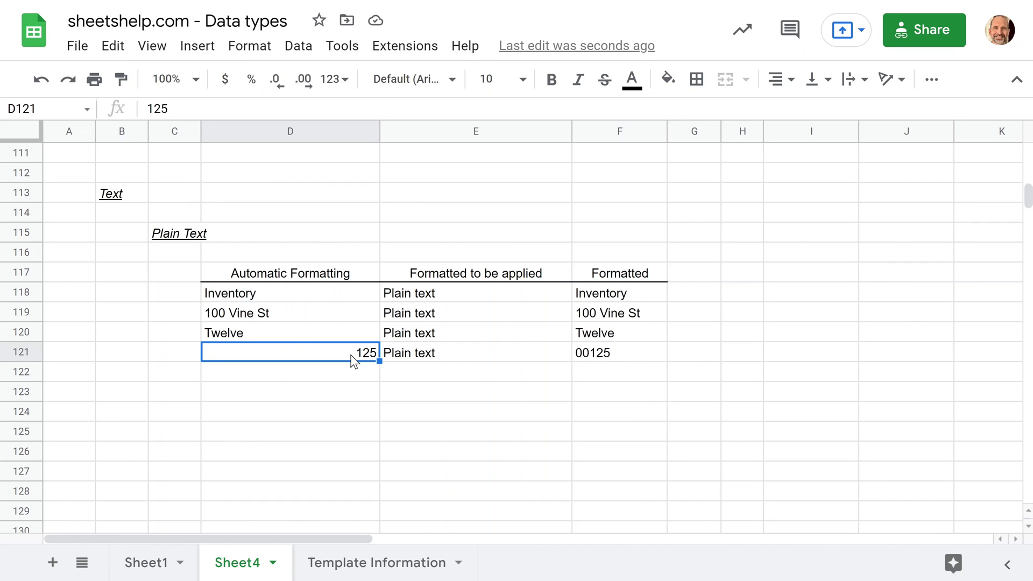
key("Return")
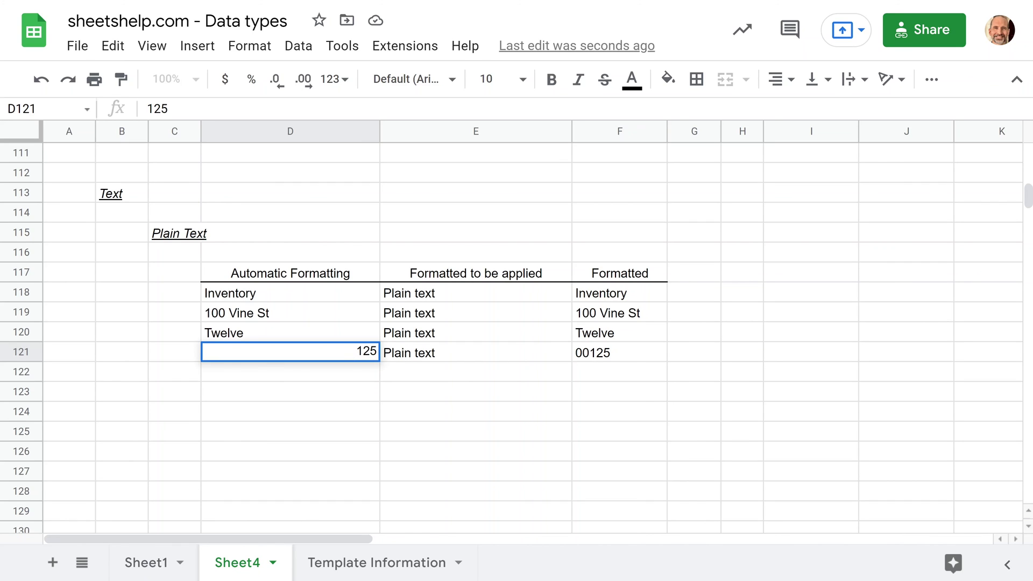
- Enter =TYPE(D121) in G121, which returns 1
key("Escape")
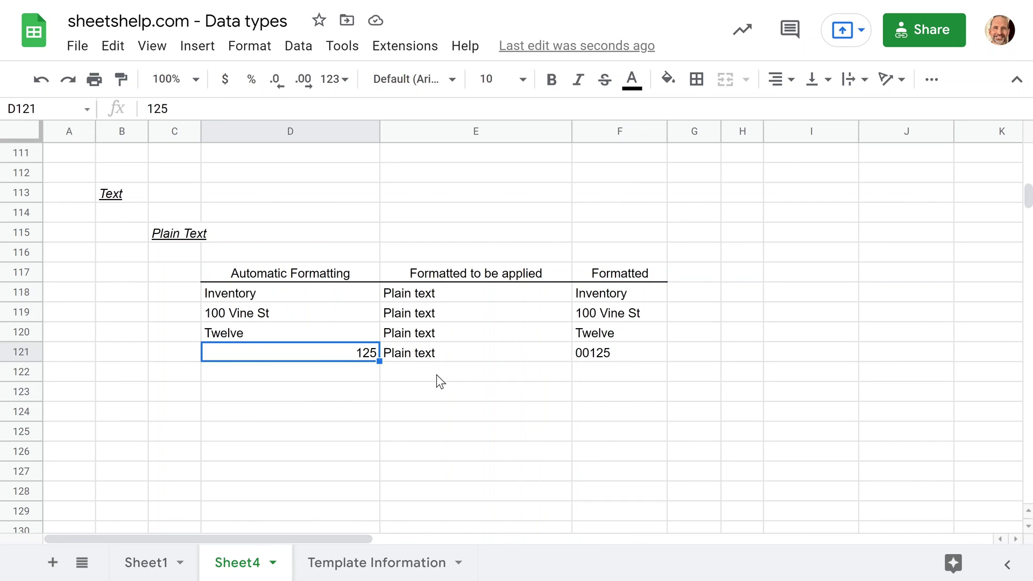
left_click(693, 361)
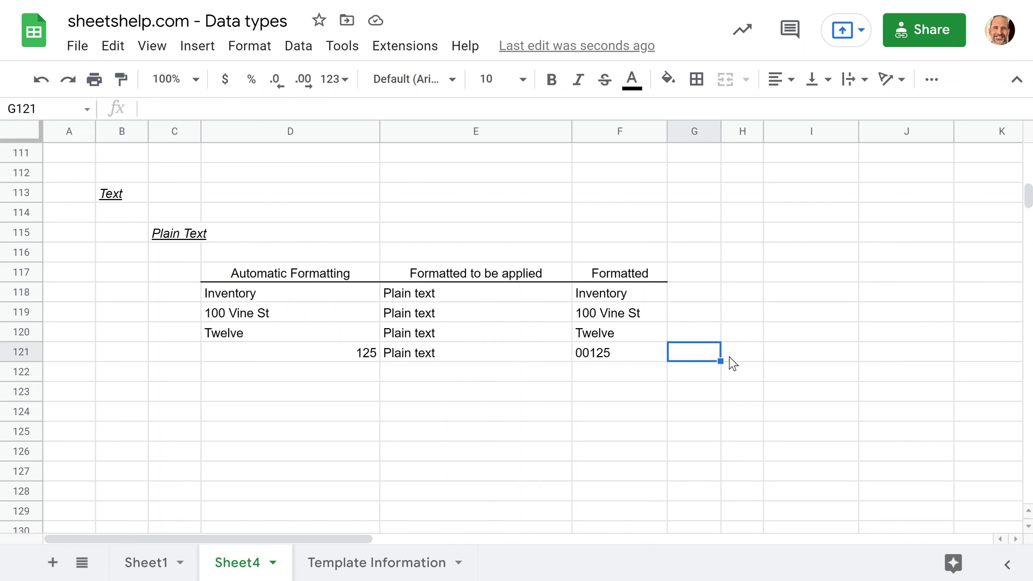
type("=type")
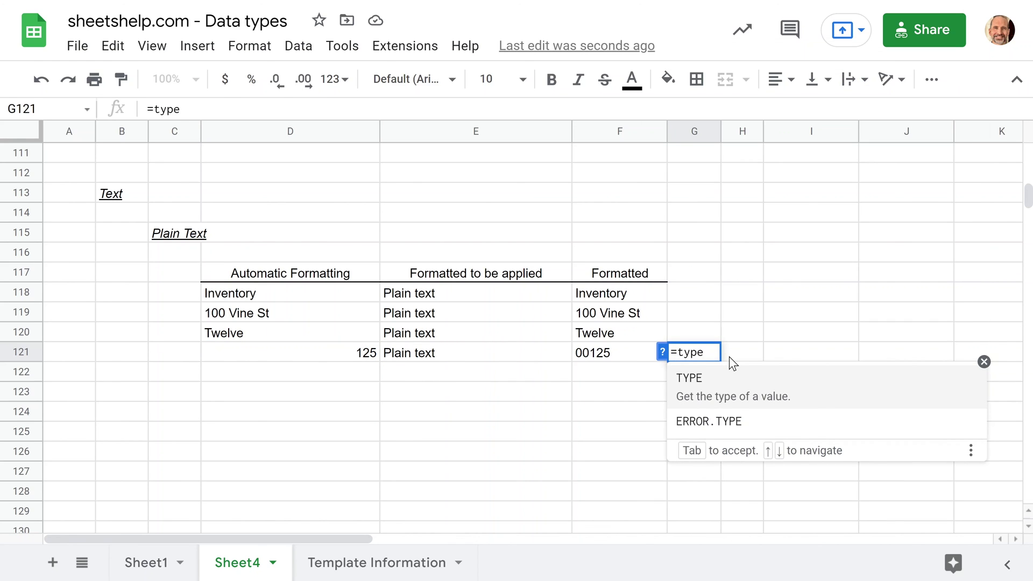
key("BackSpace")
key("BackSpace")
key("BackSpace")
key("BackSpace")
type("TYPE")
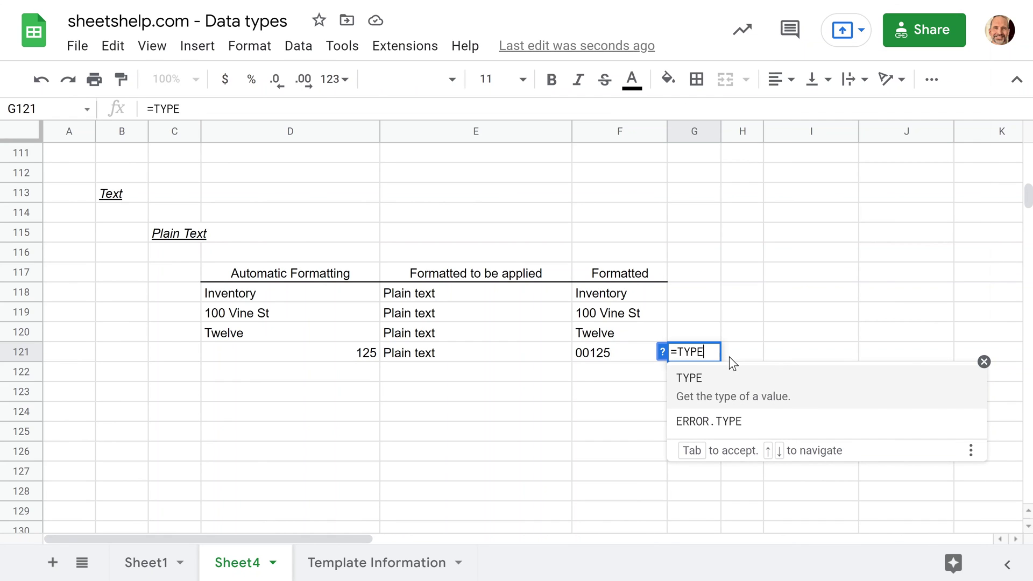
type("(")
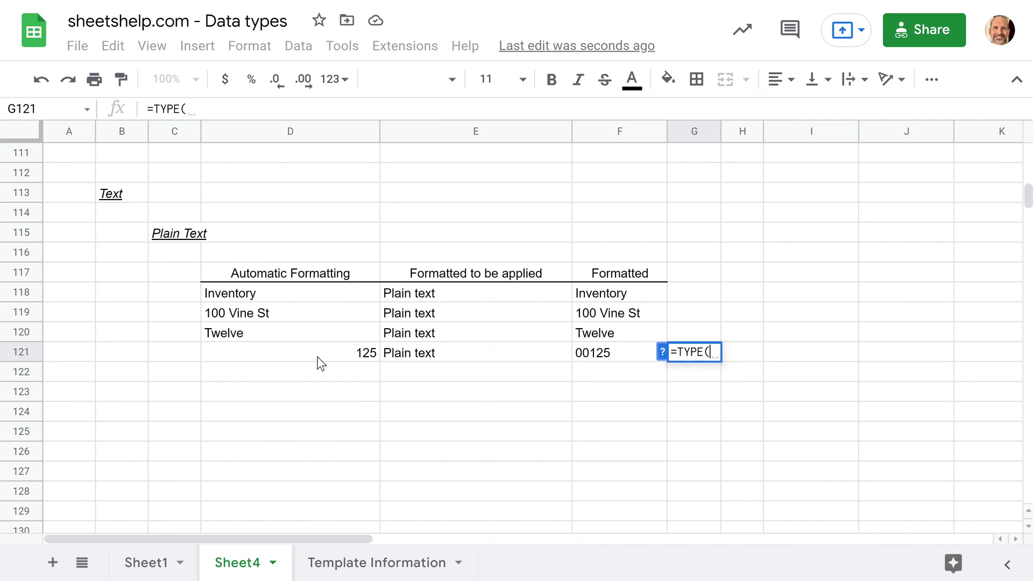
left_click(323, 356)
type(")")
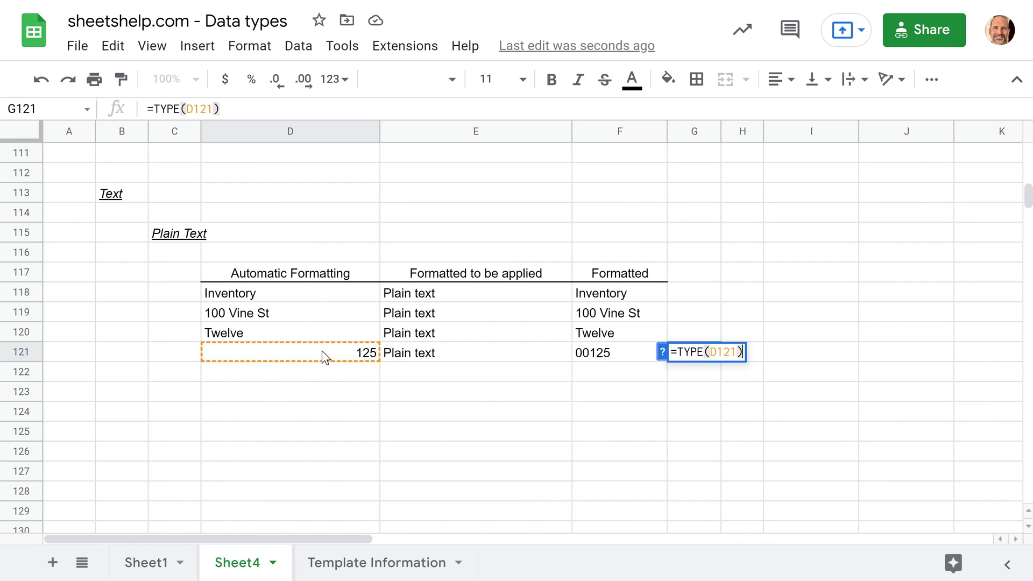
key("Return")
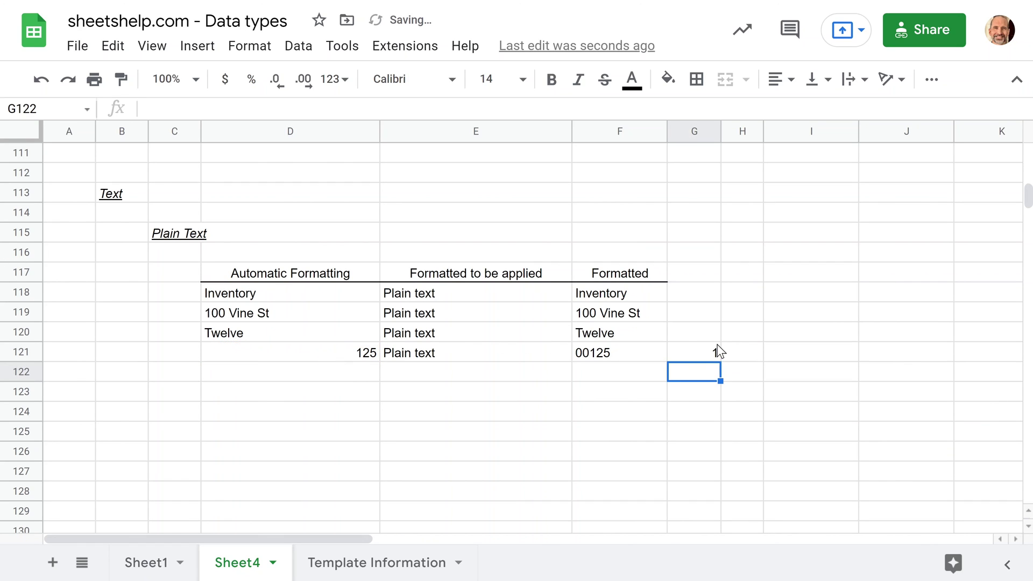
- Retype D121 as 00125, which still displays as 125
left_click(332, 357)
double_click(332, 357)
type("00")
key("Return")
left_click(332, 356)
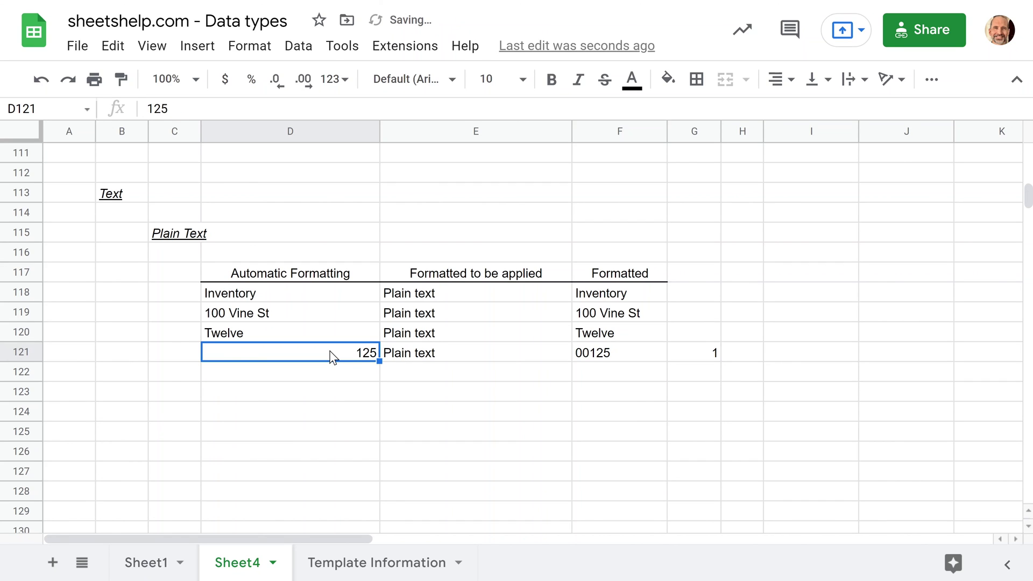
- Format cell D121 as plain text
left_click(249, 45)
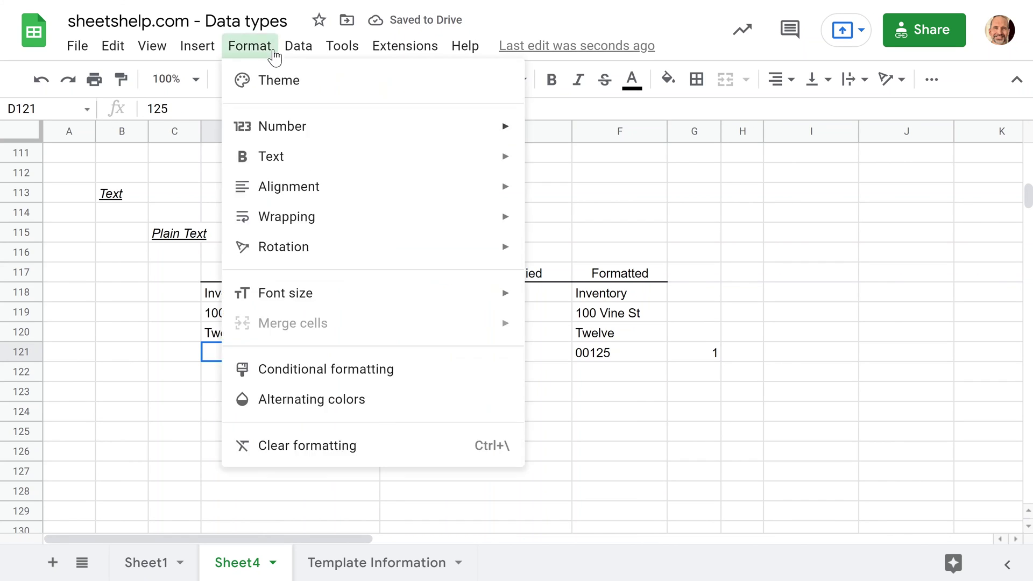
mouse_move(469, 127)
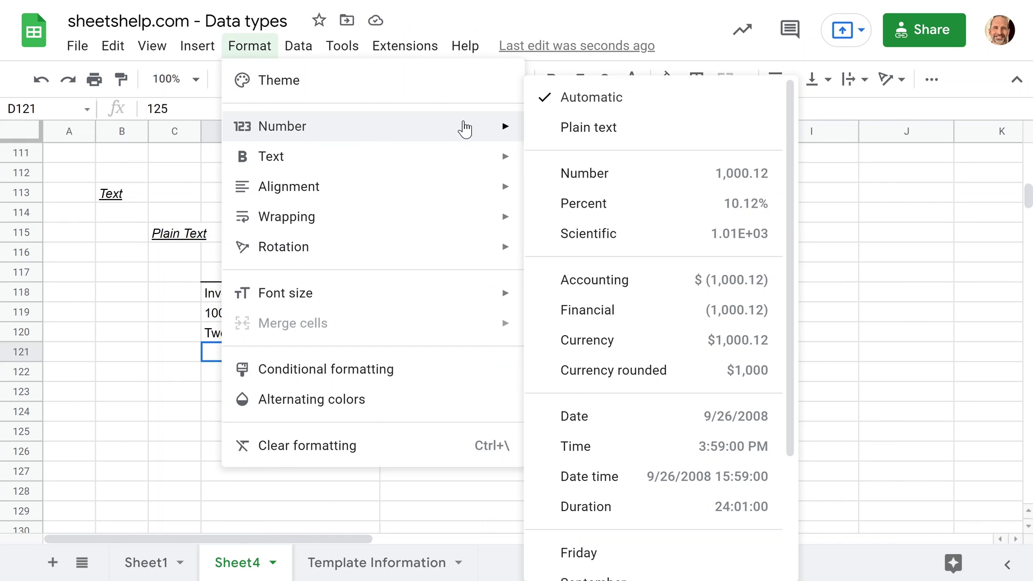
left_click(575, 129)
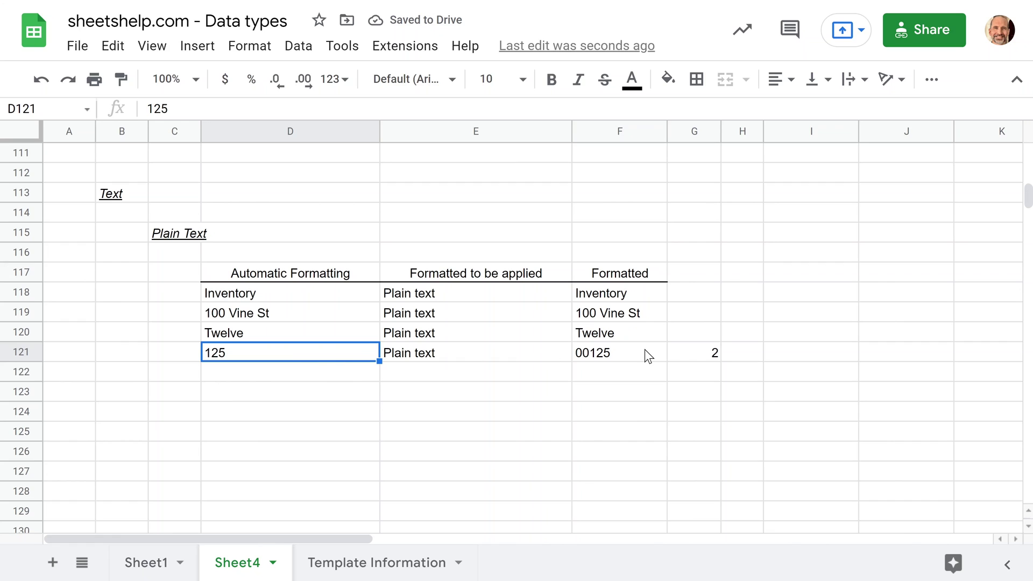
- Change D121 from 125 to 00125 by adding leading zeros
left_click(701, 359)
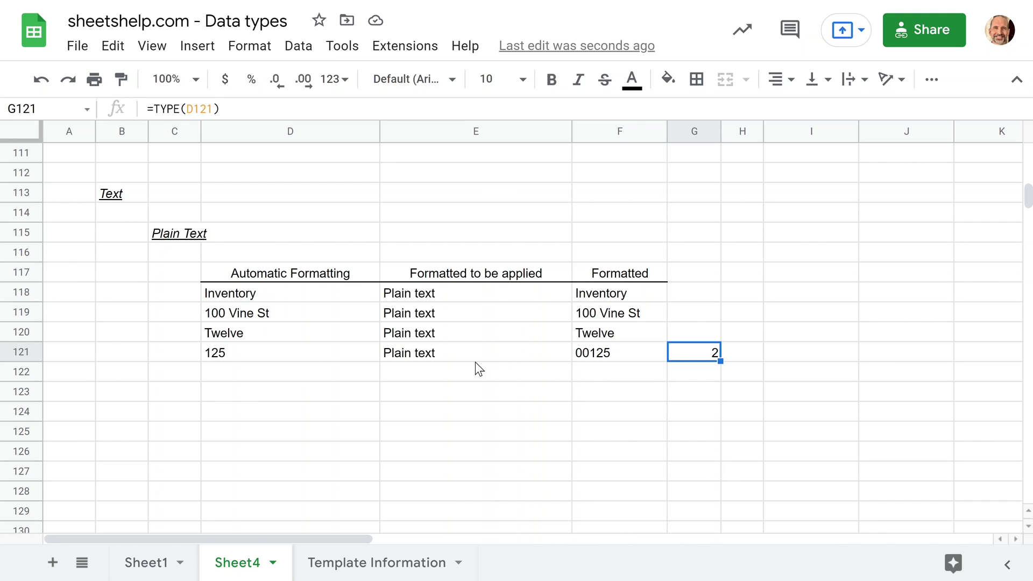
left_click(290, 353)
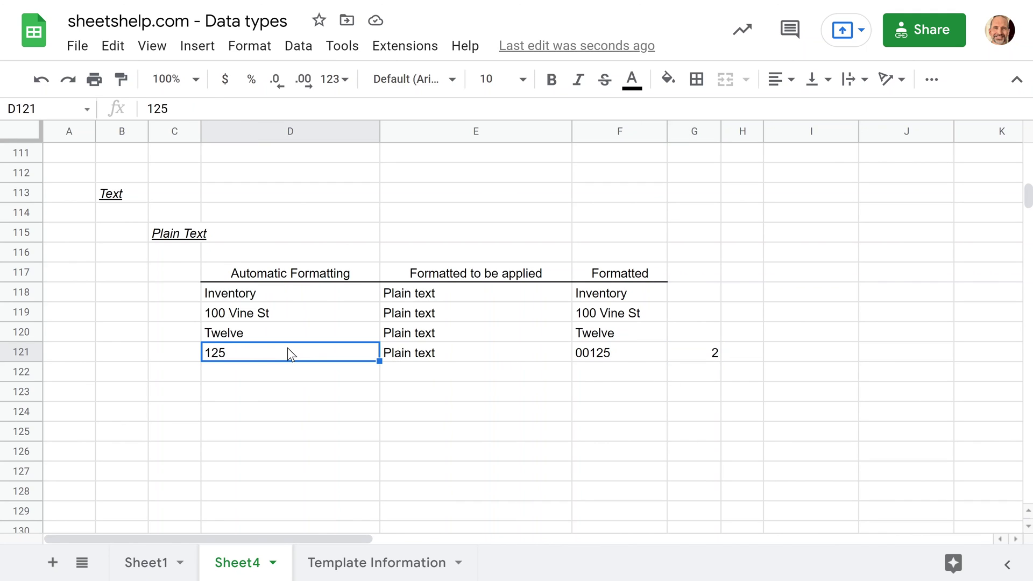
double_click(206, 355)
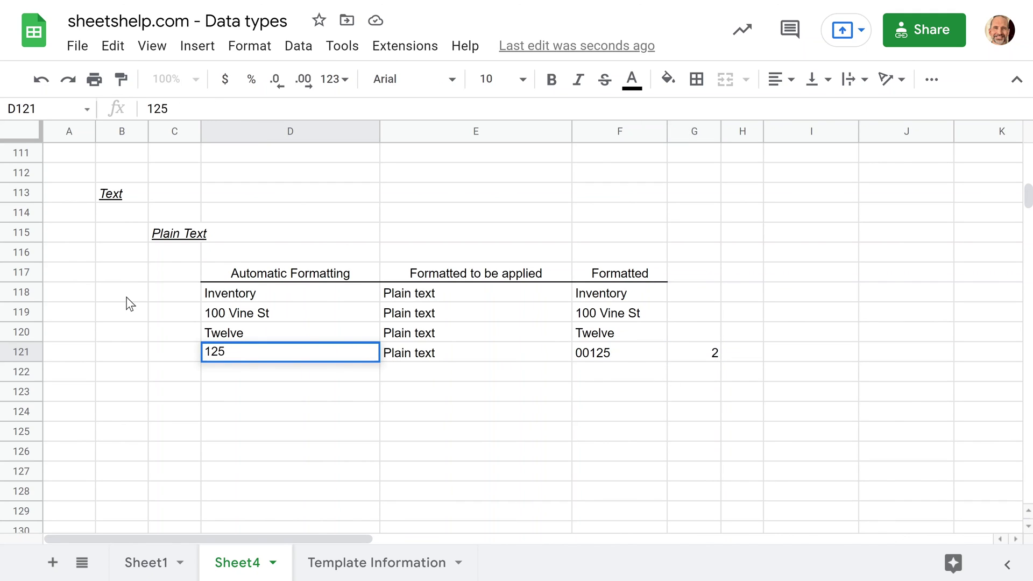
key("Home")
type("00")
key("Return")
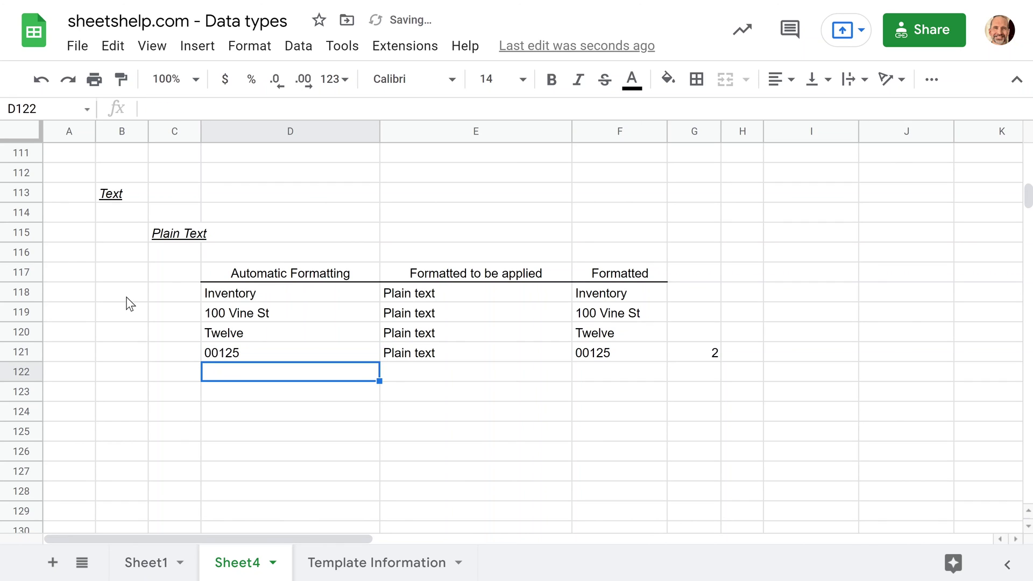
- Enter =D121+1 in D123 so it returns 126
key("Down")
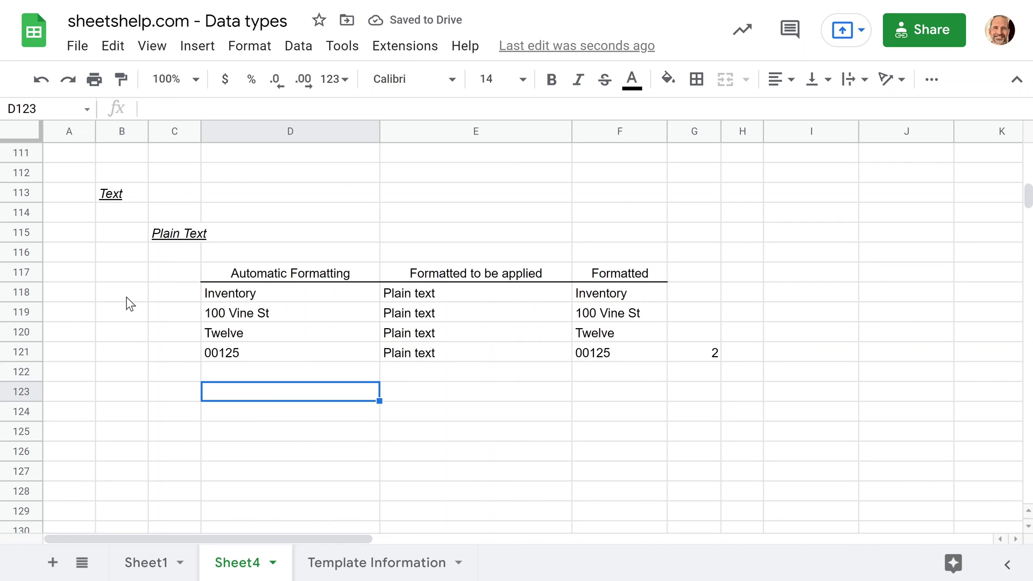
type("=")
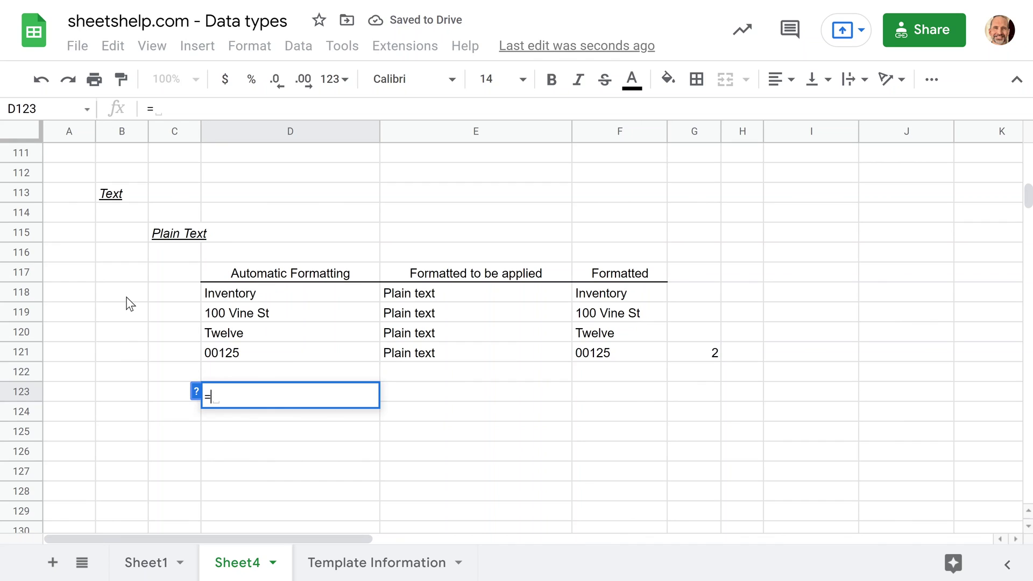
key("Up")
key("Up")
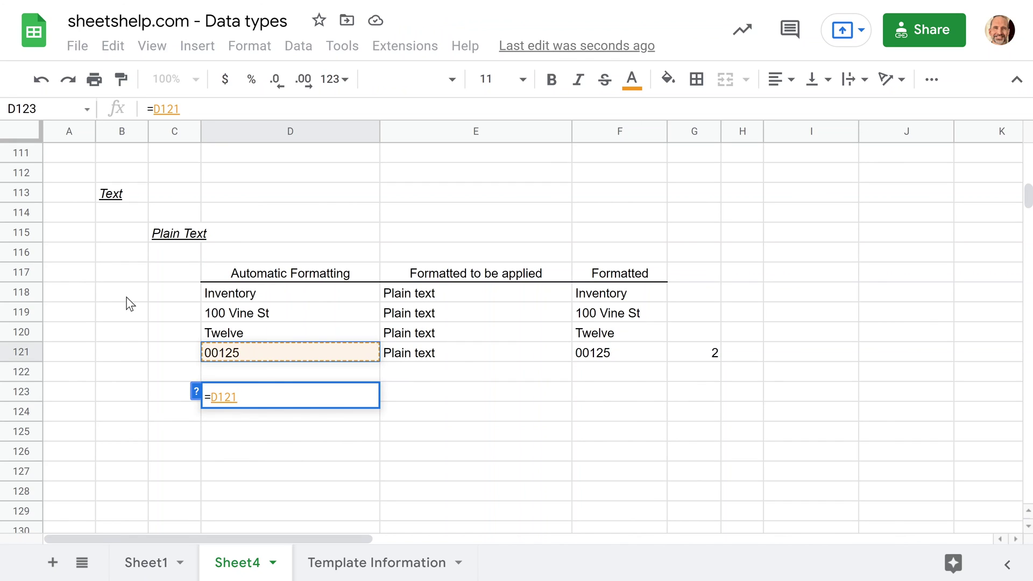
type("+1")
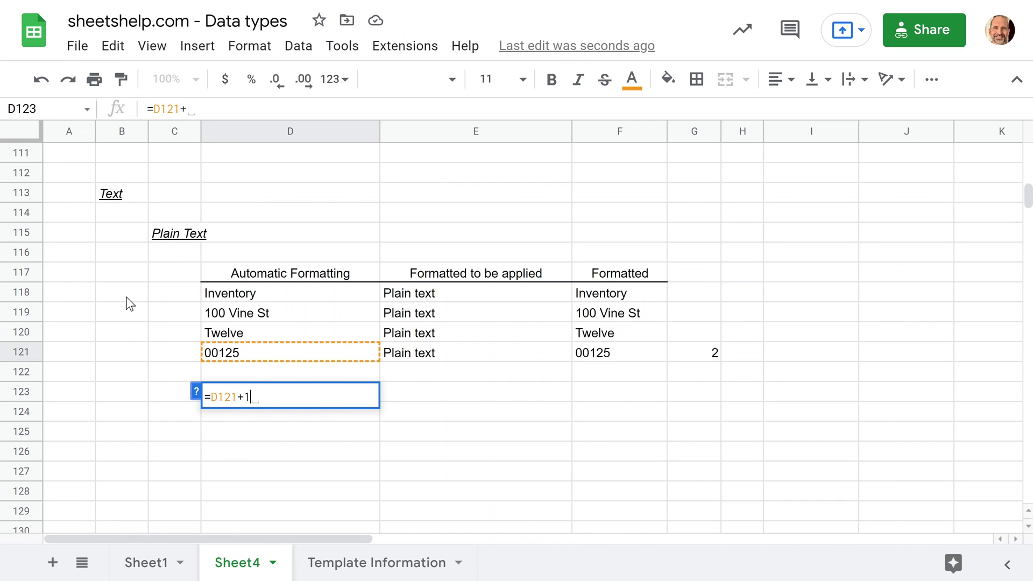
key("Return")
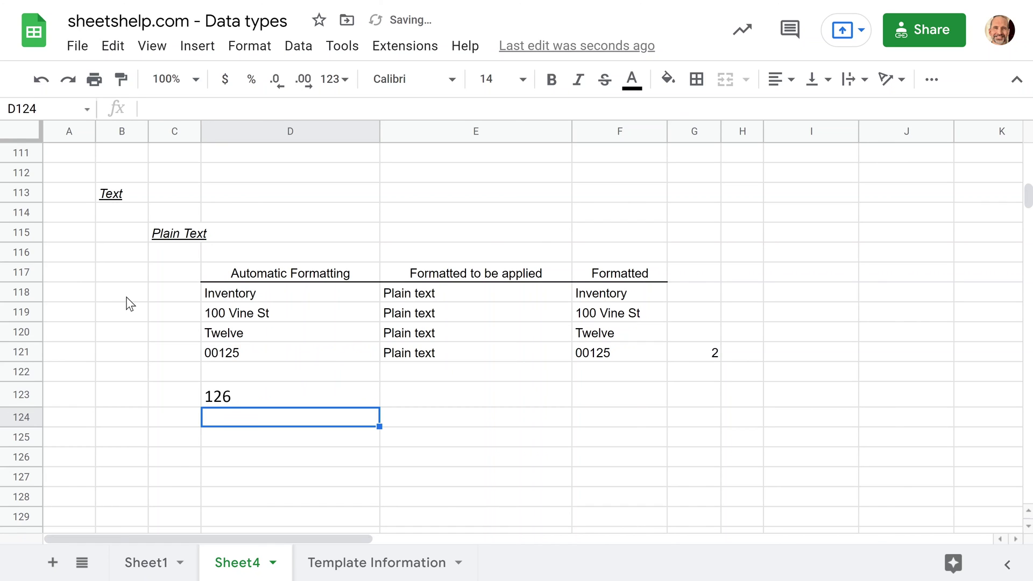
- Select the text entries D118:D120, then the 00125 value in D121
key("Up")
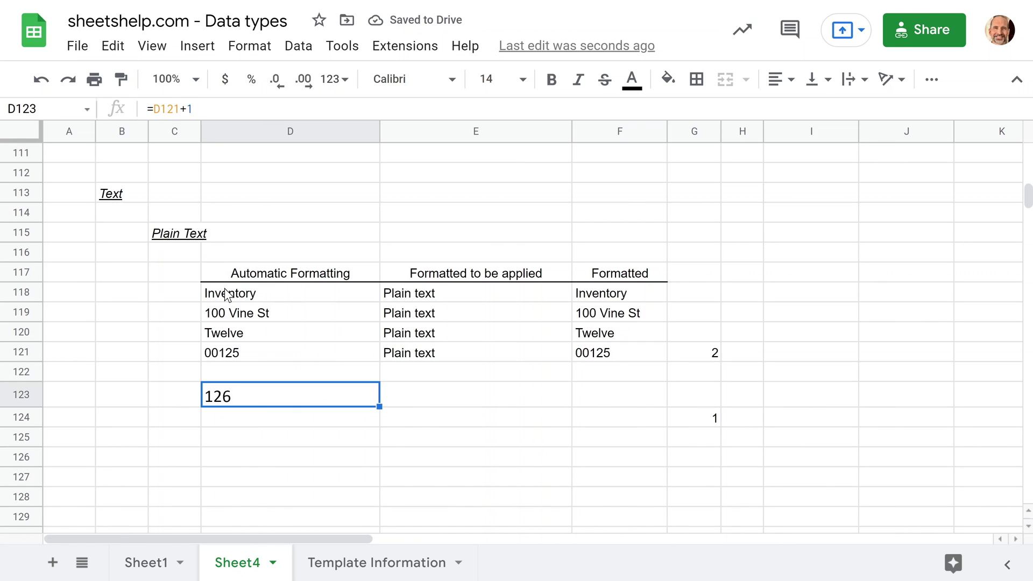
left_click_drag(226, 295, 230, 337)
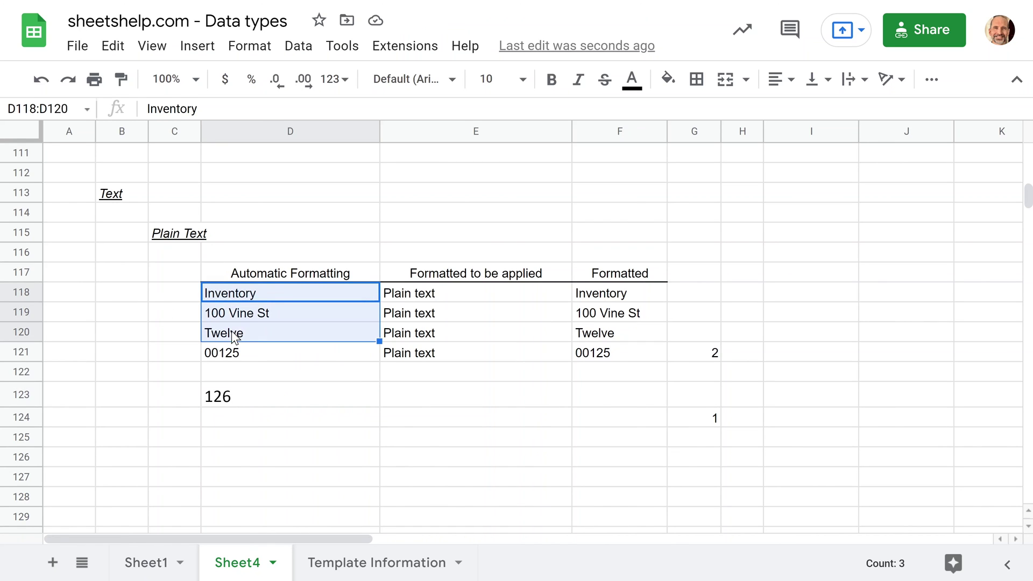
left_click(242, 360)
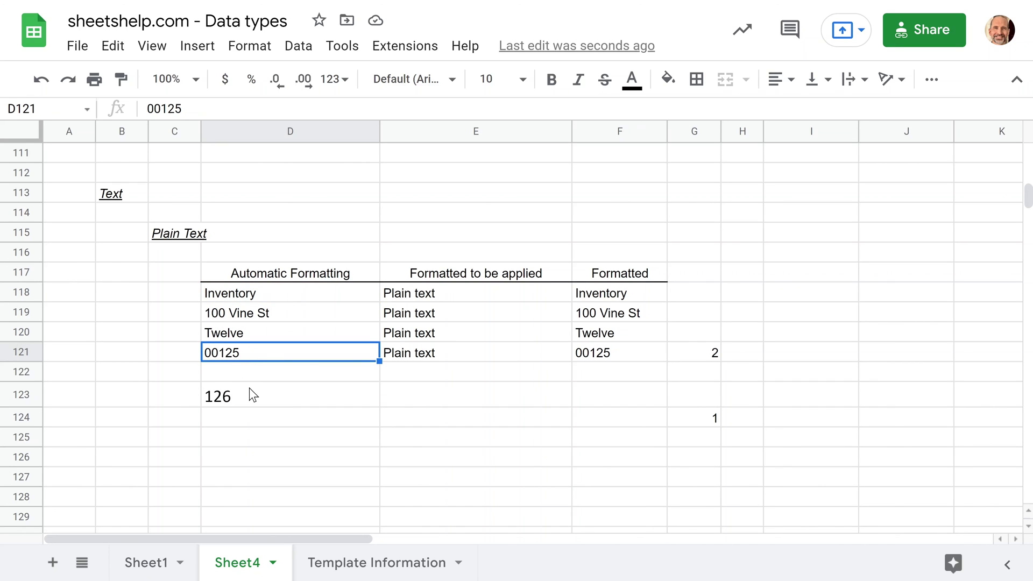
- Delete row 123 containing the 126 test calculation
right_click(27, 395)
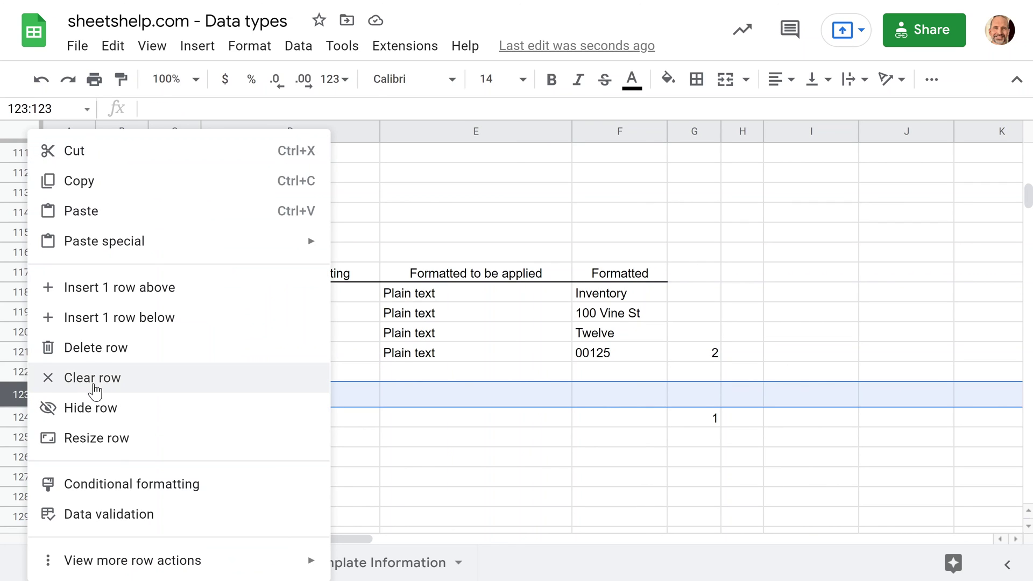
left_click(120, 347)
left_click(426, 400)
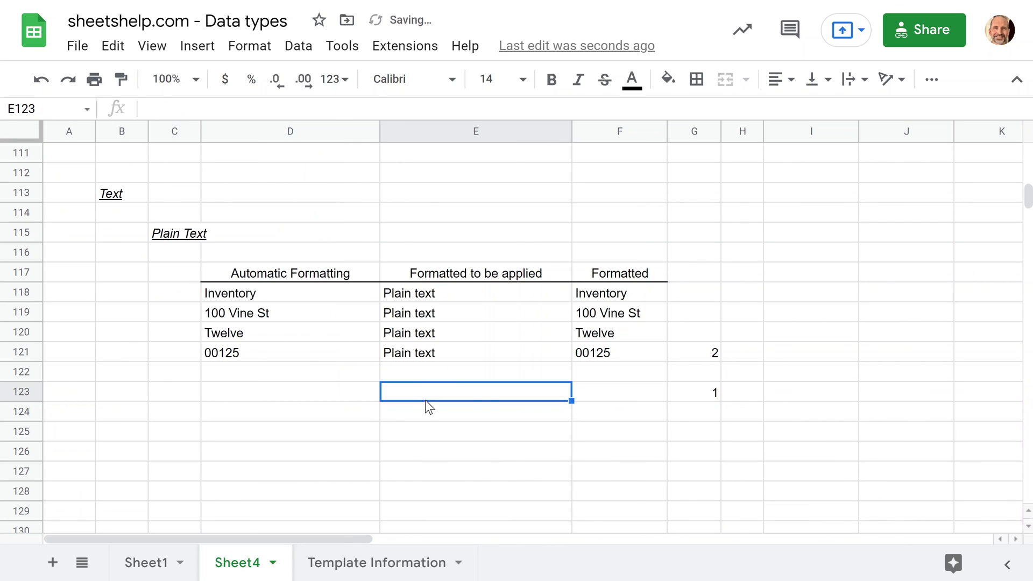
left_click(131, 397)
- Compare with the TRUE Boolean example on Sheet1, then return to Sheet4's D124
key("ctrl+shift+Page_Up")
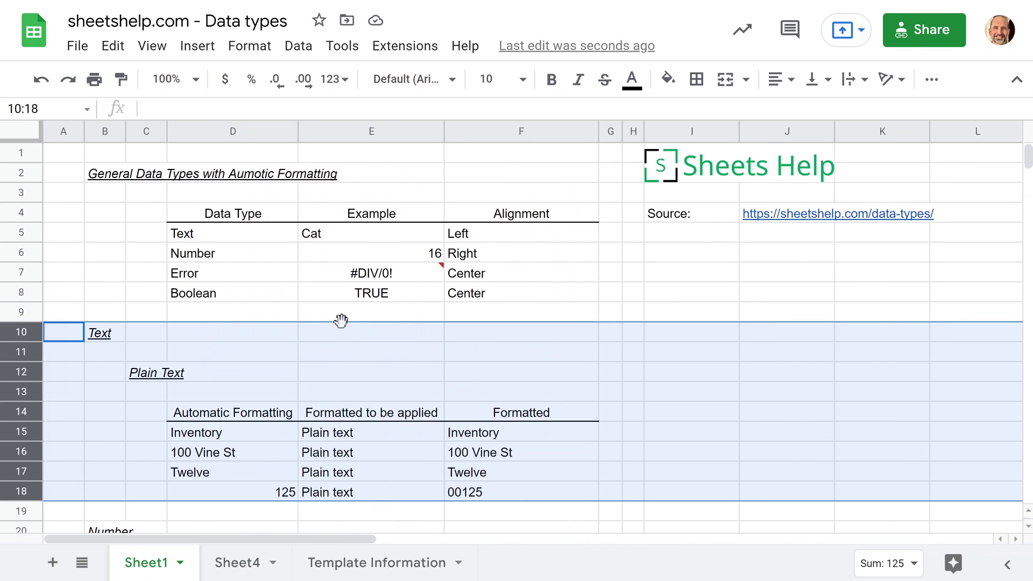
left_click(325, 295)
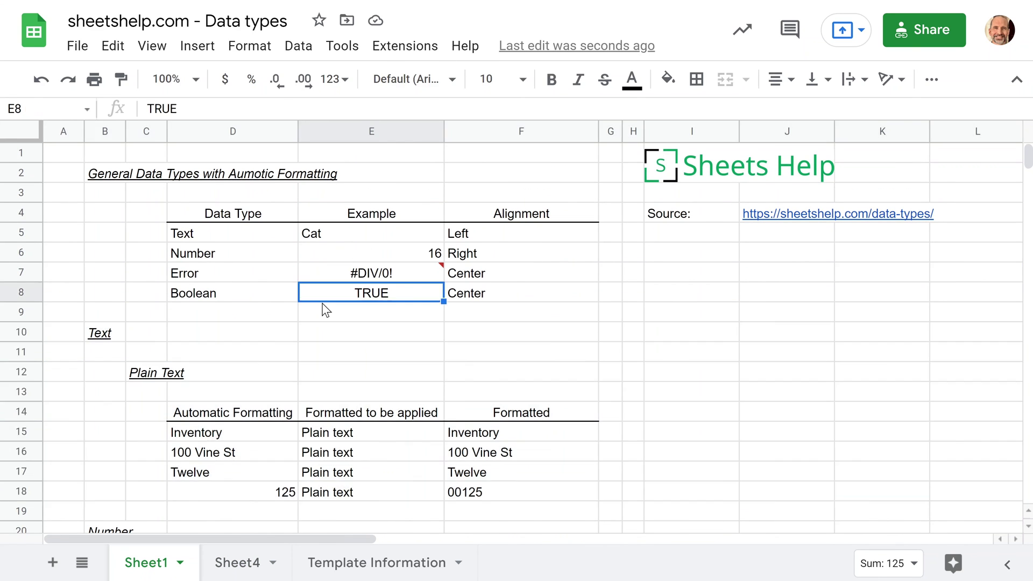
left_click(239, 565)
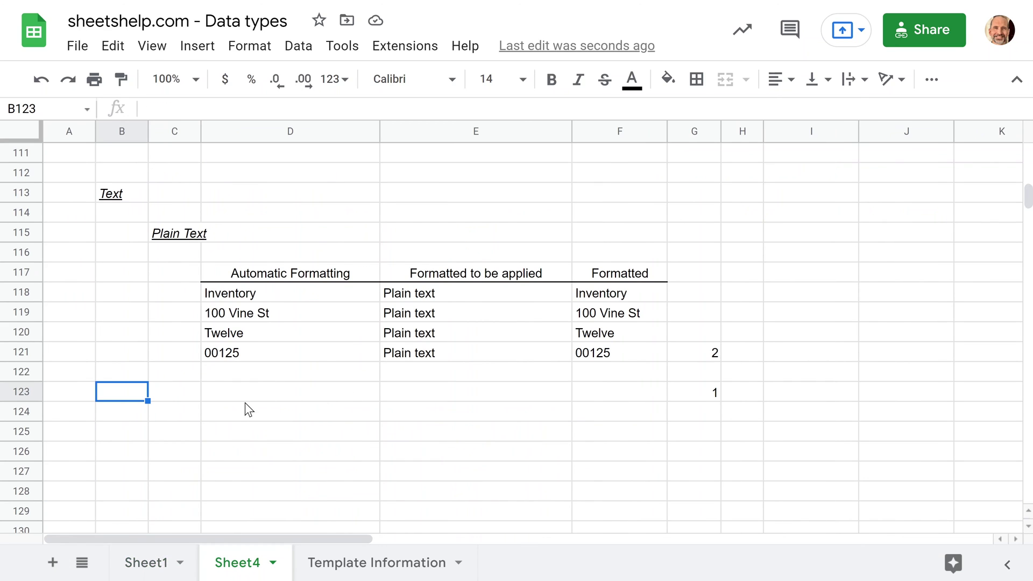
left_click(257, 414)
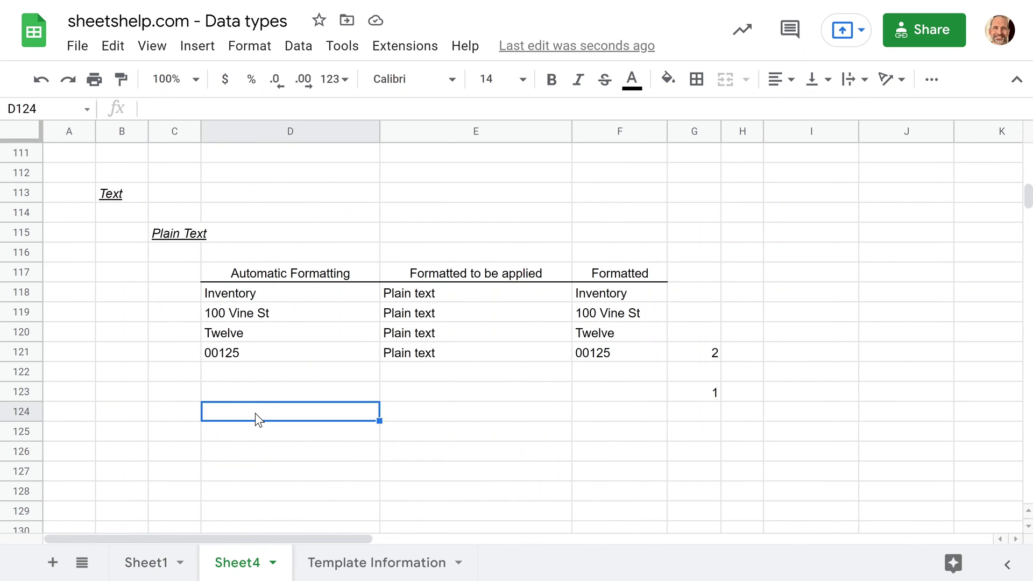
- Insert a checkbox into D124 and toggle it on and off
left_click(244, 60)
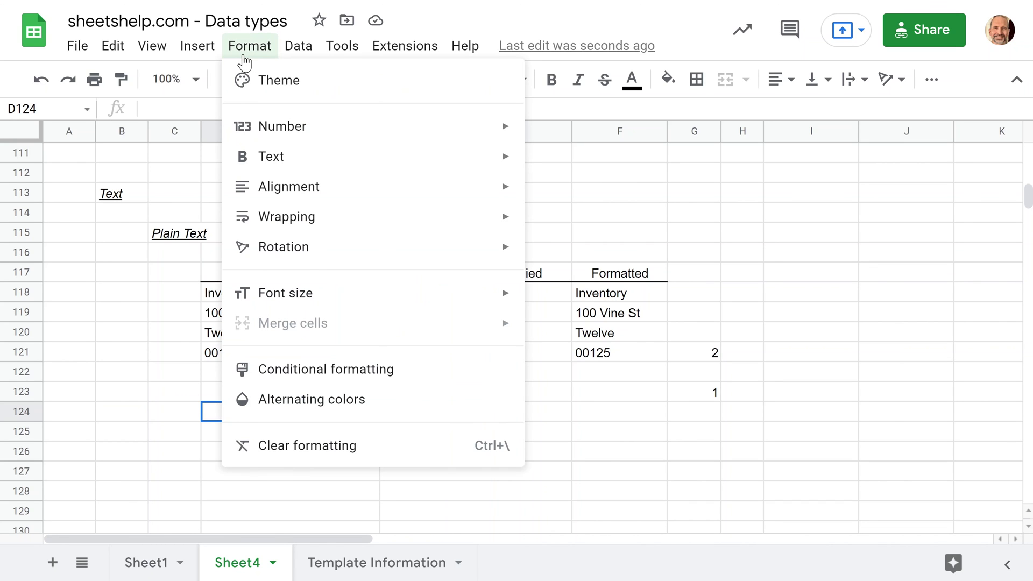
mouse_move(199, 49)
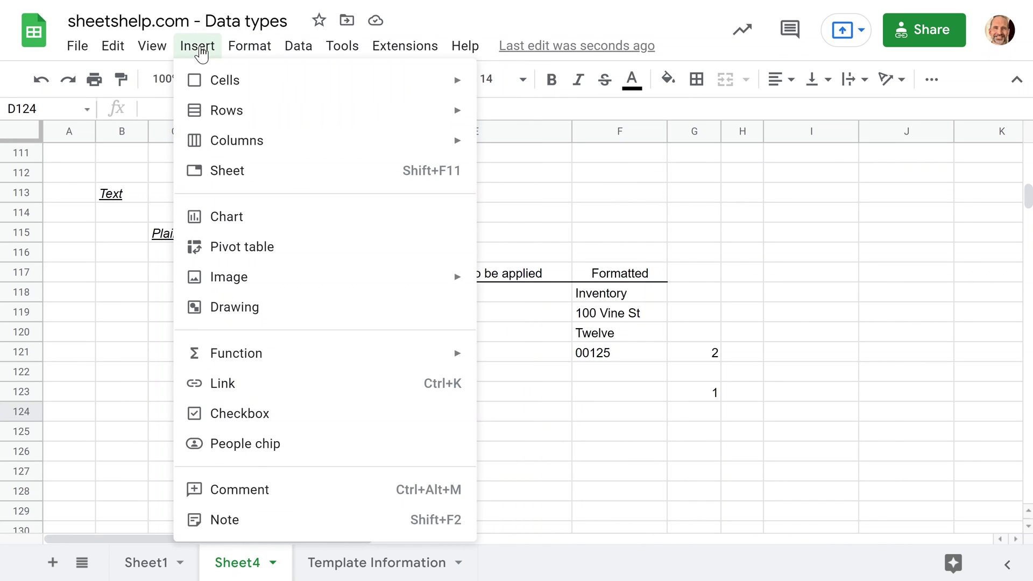
left_click(233, 414)
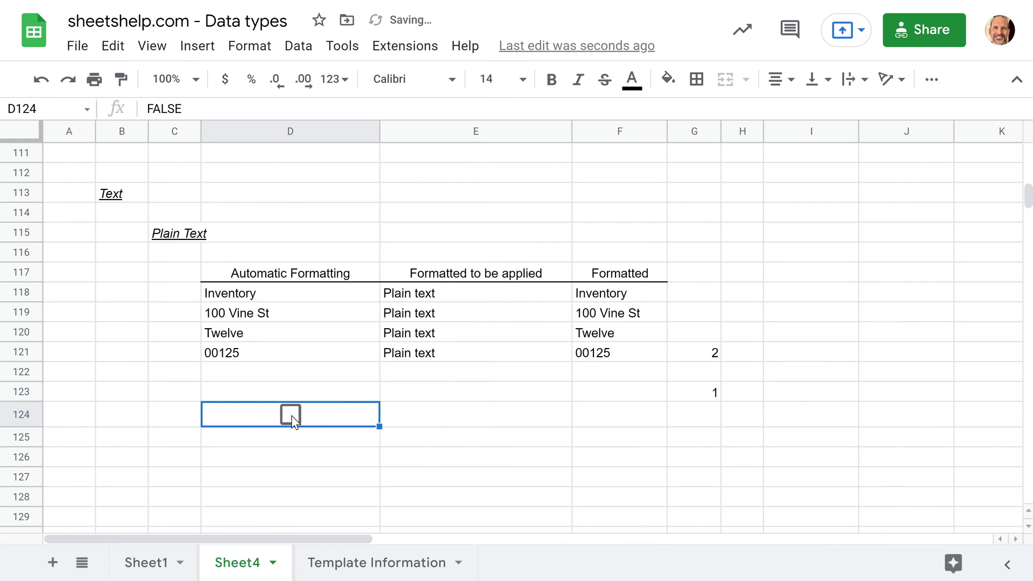
left_click(291, 416)
left_click(292, 415)
- Copy G123's TYPE formula into E124 as =TYPE(D124), returning 4
left_click(693, 395)
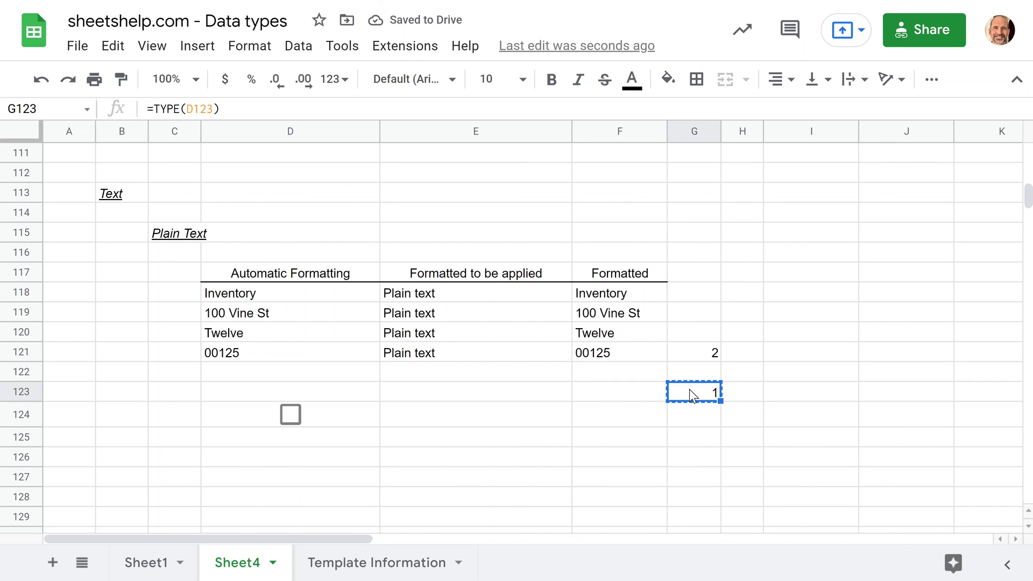
key("Down")
key("Left")
key("Left")
type("=TYPE(B124)")
key("Return")
mouse_move(422, 412)
left_mouse_down()
mouse_move(456, 427)
mouse_move(429, 412)
left_mouse_up()
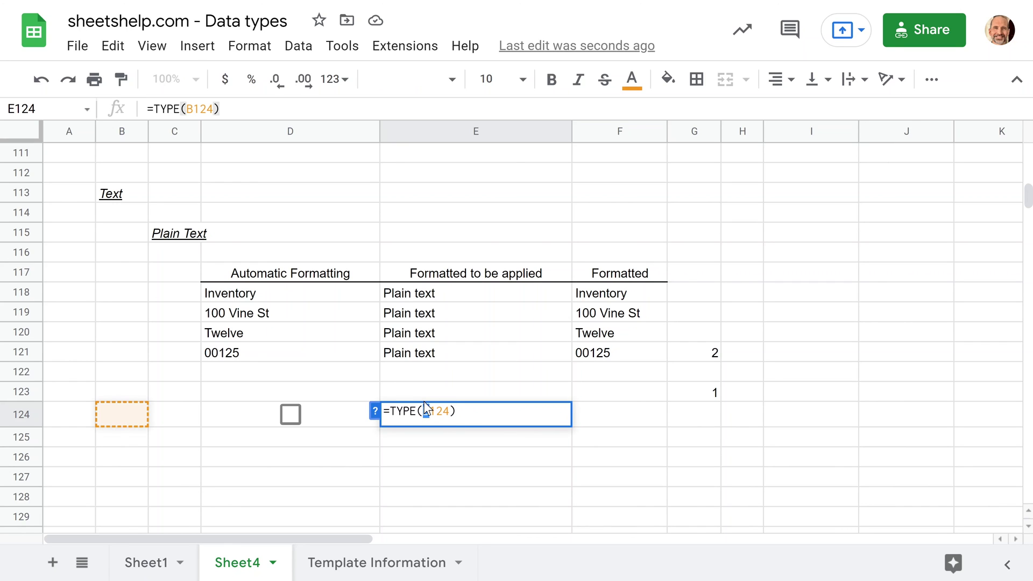
type("d")
key("Return")
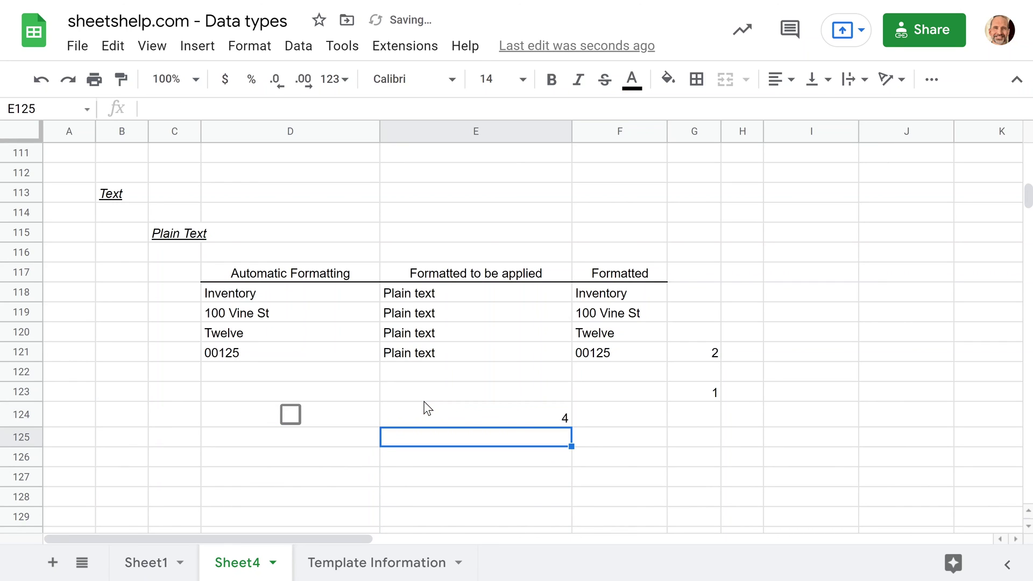
key("Up")
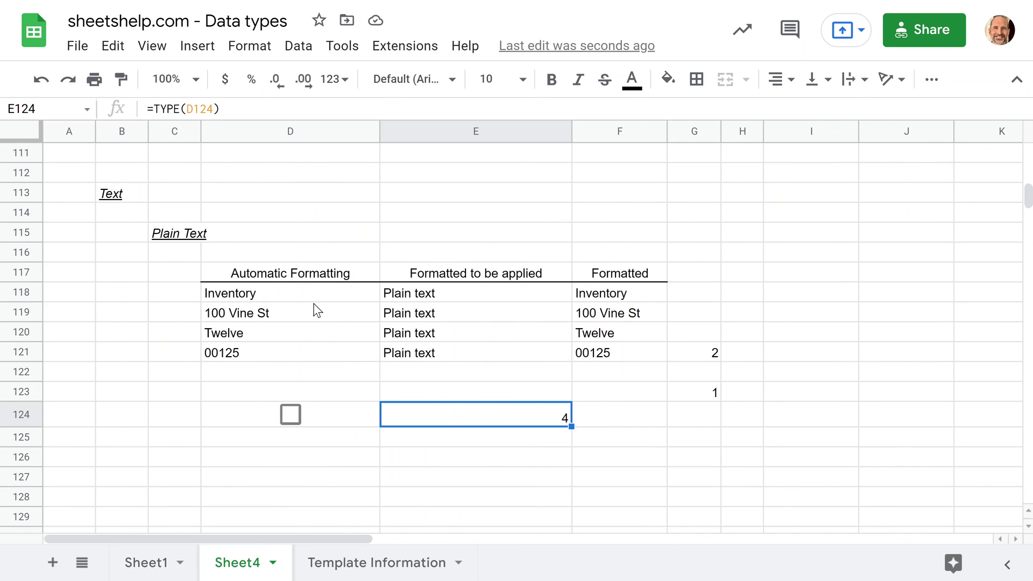
- Scroll Sheet4 toward the Scientific example table around rows 60–67
scroll(309, 306, "up", 20)
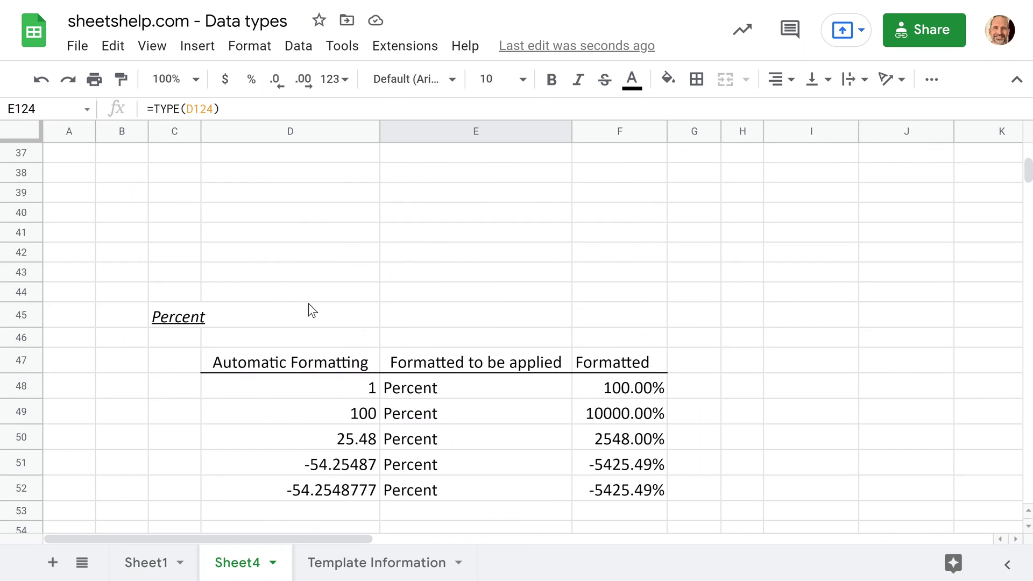
left_click(302, 412)
scroll(302, 412, "down", 20)
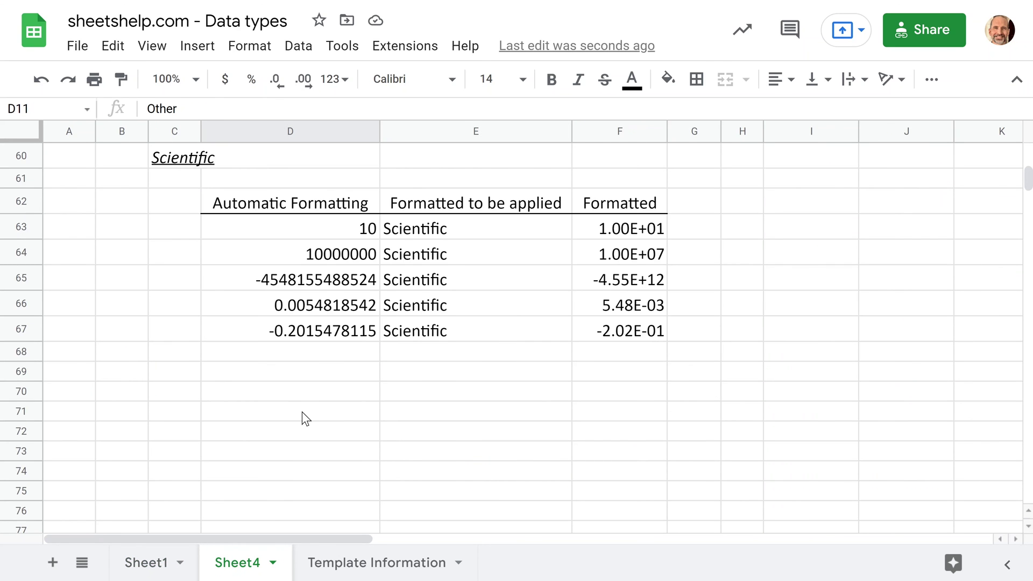